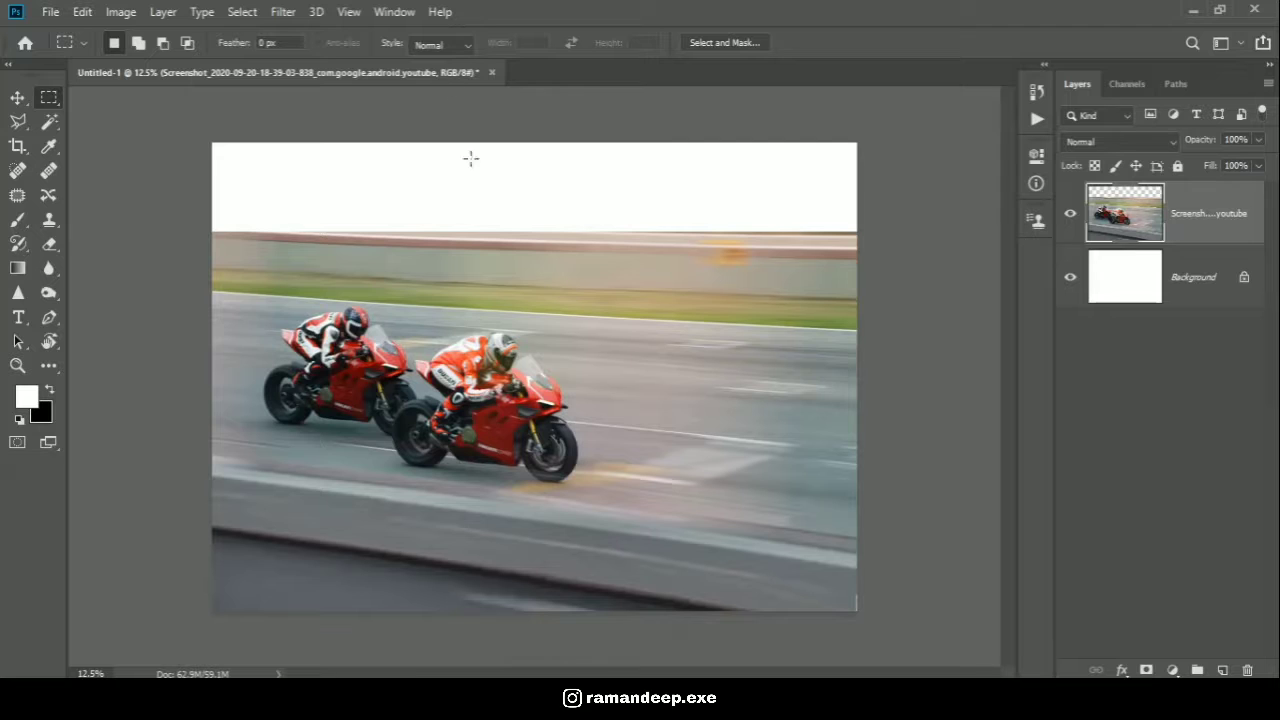
- Undo the last change, clear the selection and add a layer mask to the motorcycle screenshot layer
key(ctrl+z)
key(ctrl+d)
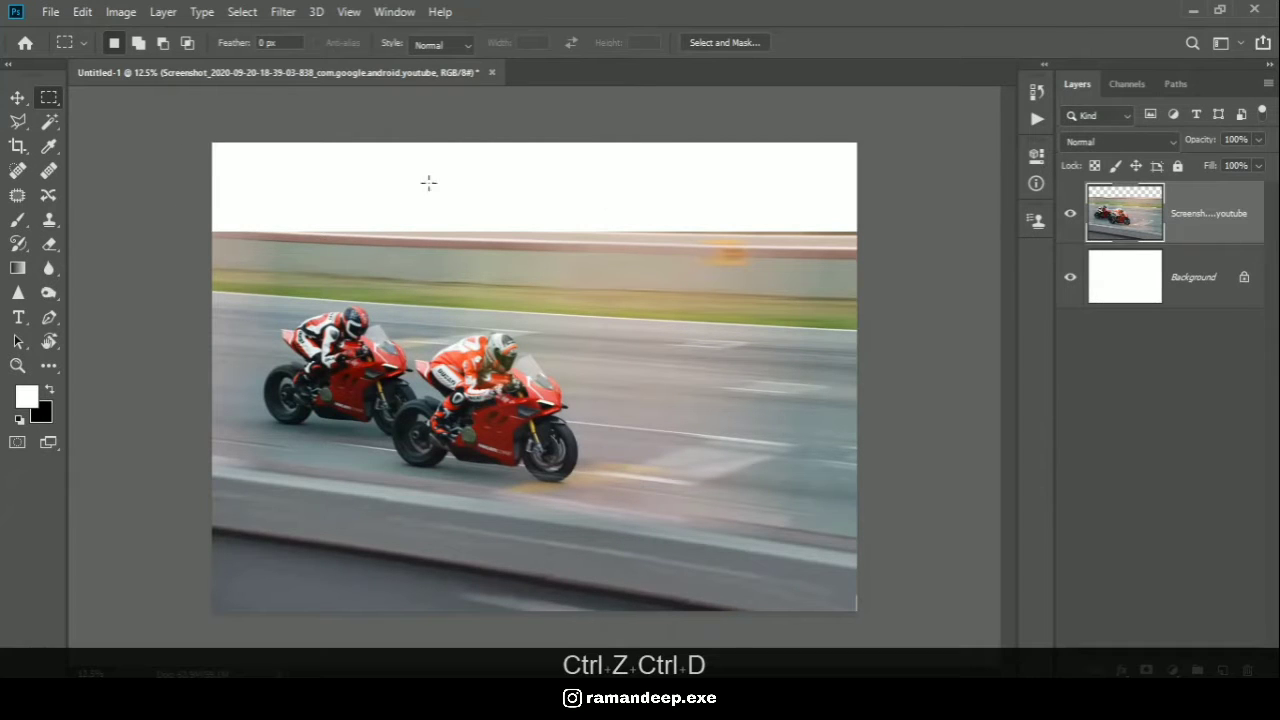
click(1147, 666)
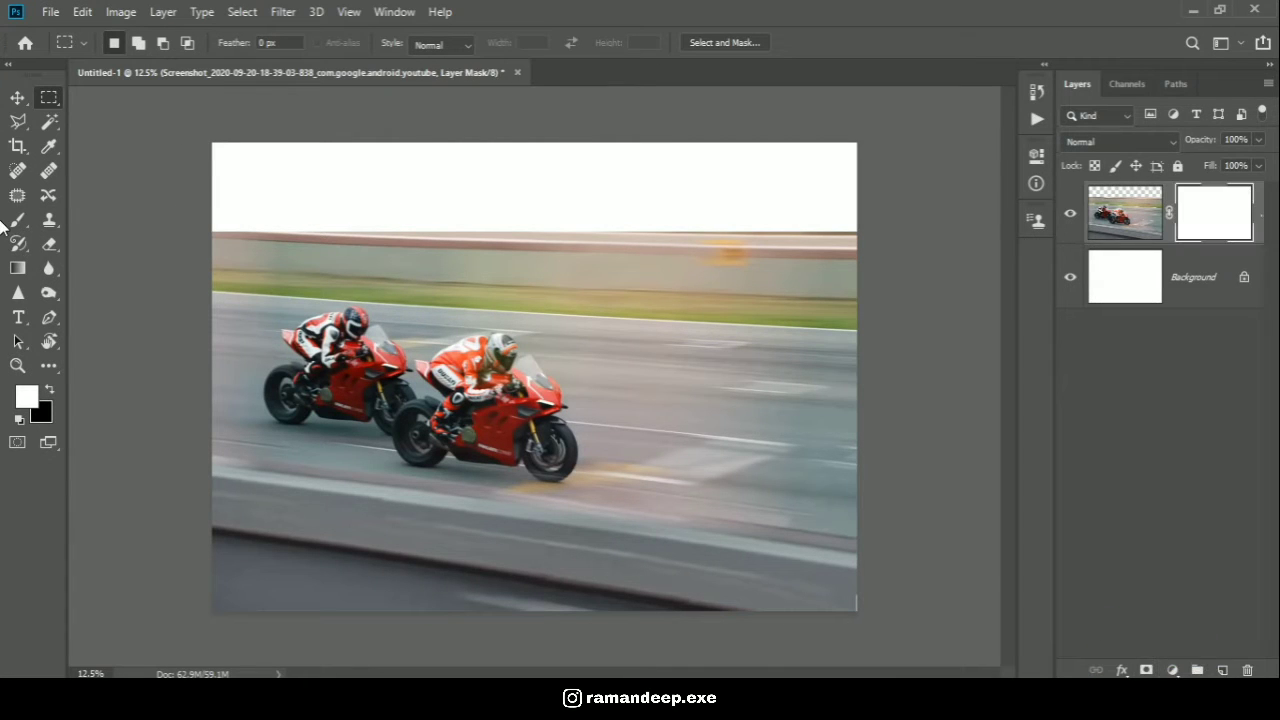
- Paint black on the mask with a 700 px brush along the photo's upper edge to fade its hard border
click(20, 221)
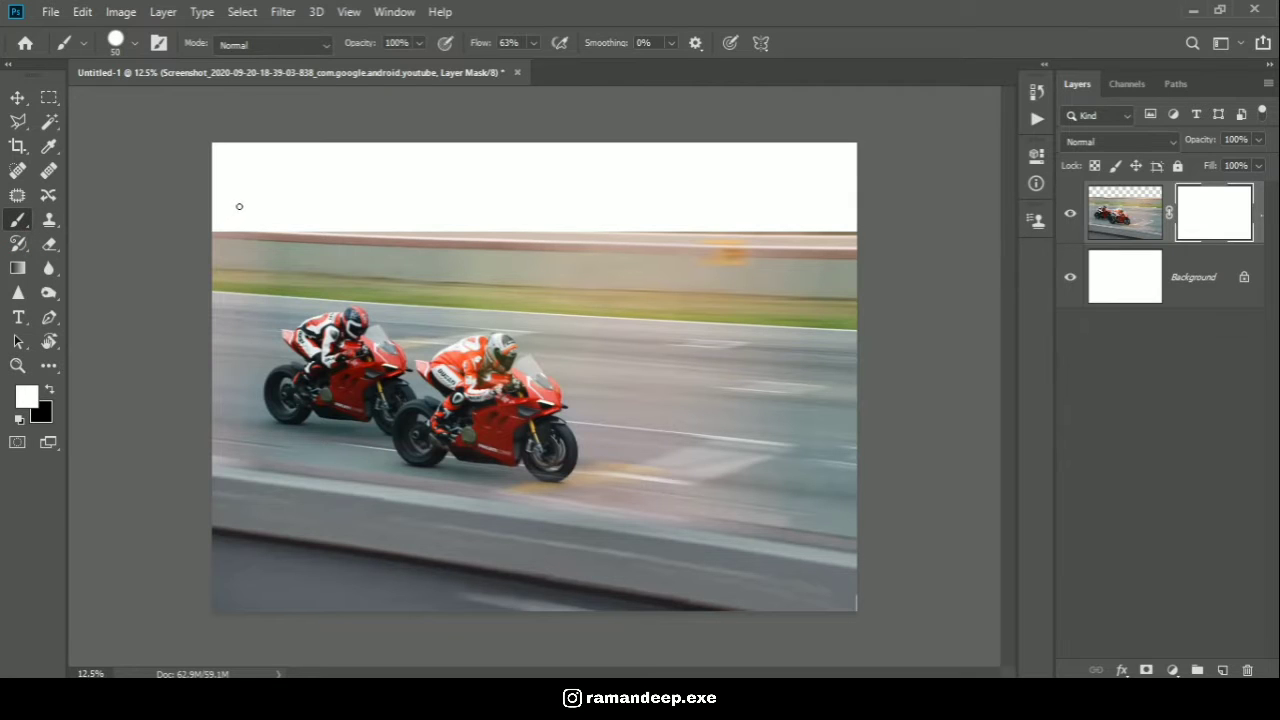
key(bracketright)
key(bracketright)
key(bracketright)
key(bracketright)
key(bracketright)
key(bracketright)
key(bracketright)
key(bracketright)
key(bracketright)
key(bracketright)
key(bracketright)
key(bracketright)
key(bracketright)
key(bracketright)
key(bracketright)
key(x)
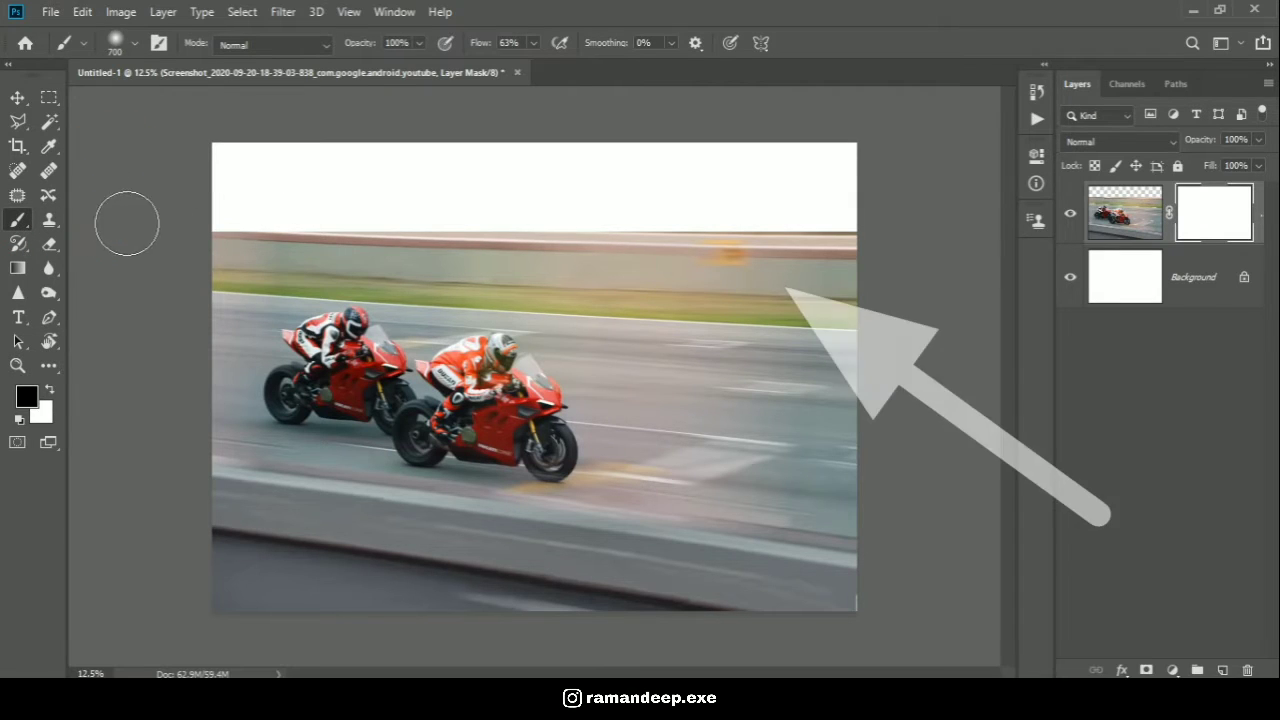
mouse_move(127, 222)
mouse_down()
mouse_move(774, 223)
mouse_move(758, 232)
mouse_up()
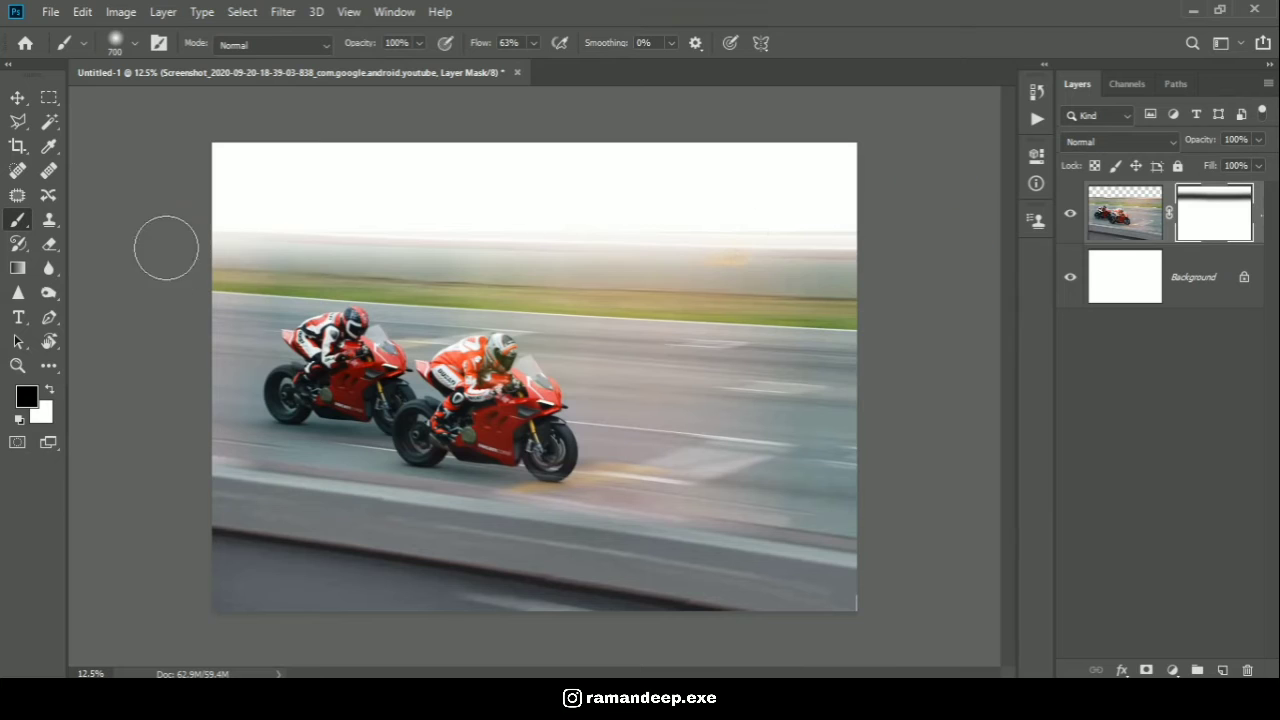
- Enlarge the brush to 1000 px and mask out the wall above the grass with straight strokes across the photo's full width
key(bracketright)
key(bracketright)
key(bracketright)
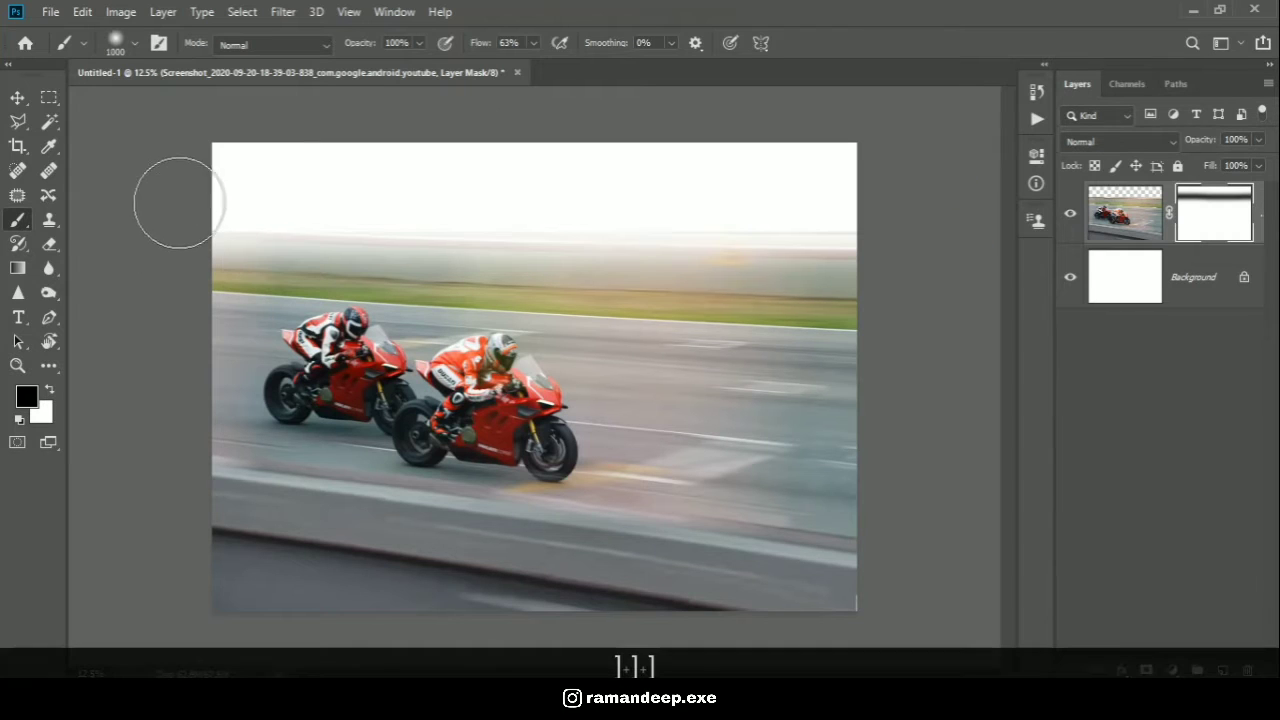
mouse_move(170, 214)
mouse_down()
mouse_move(820, 200)
mouse_move(674, 194)
mouse_up()
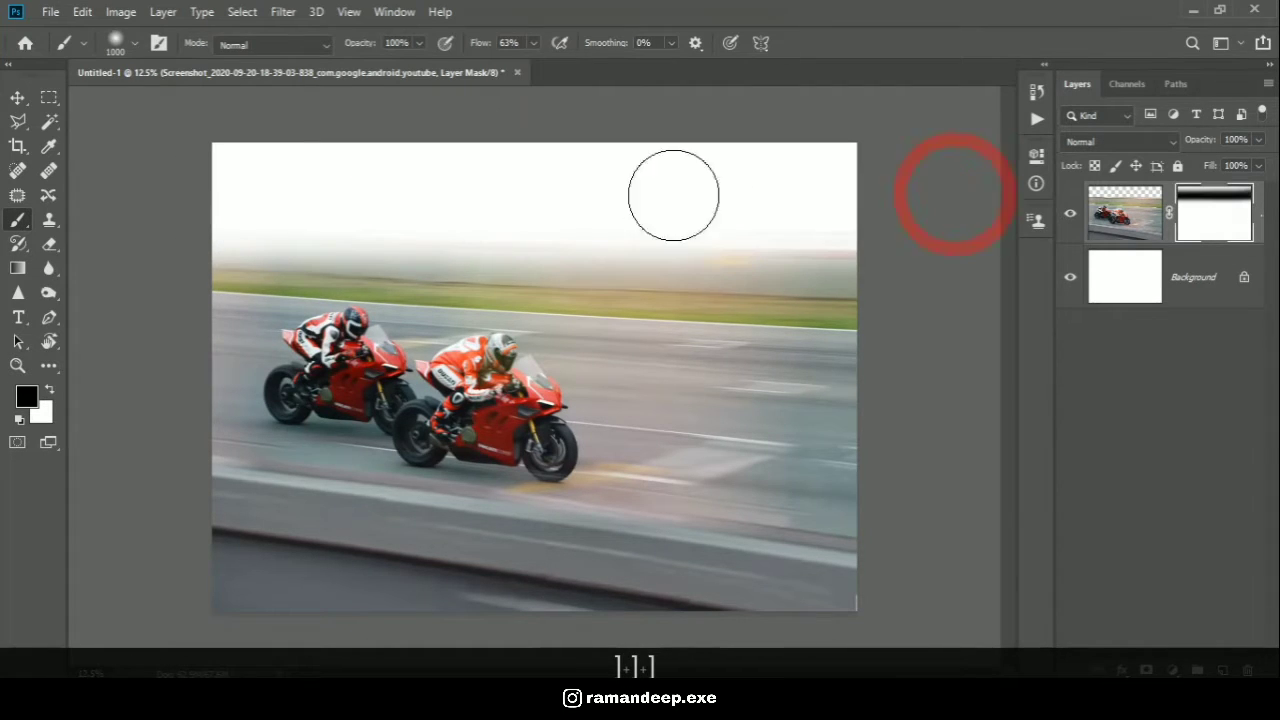
key(shift)
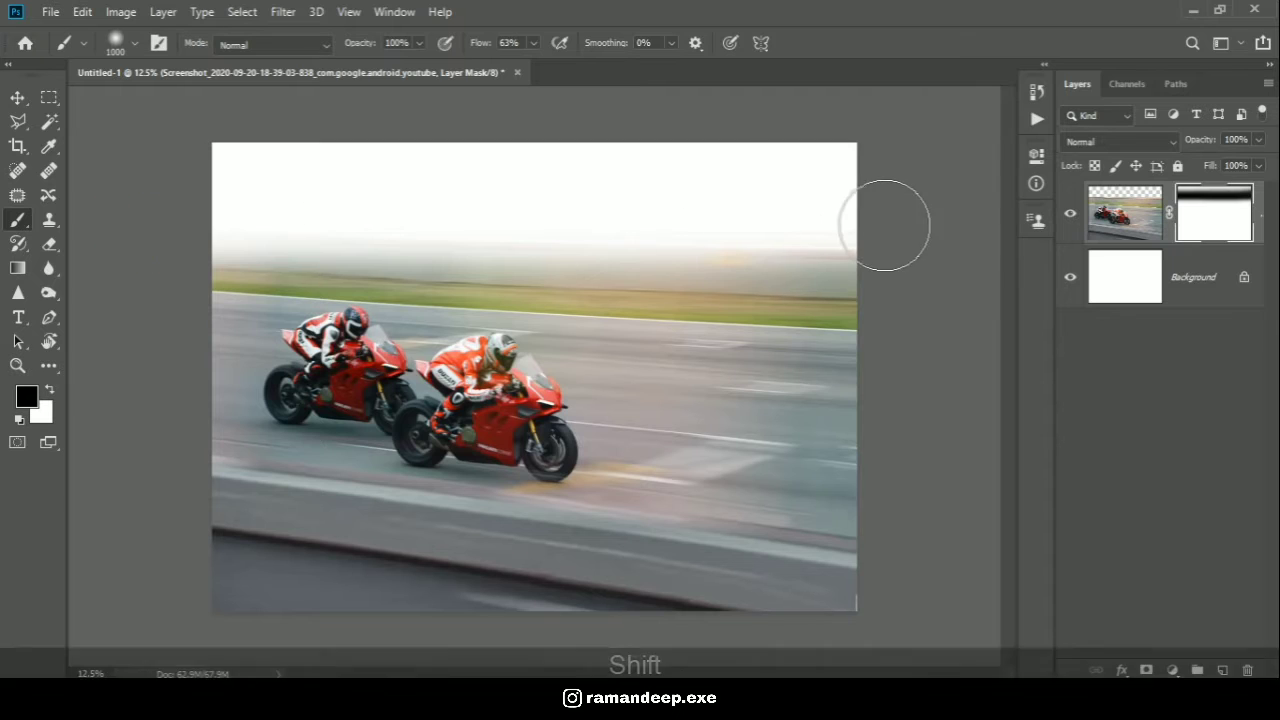
shift+click(900, 222)
shift+click(910, 245)
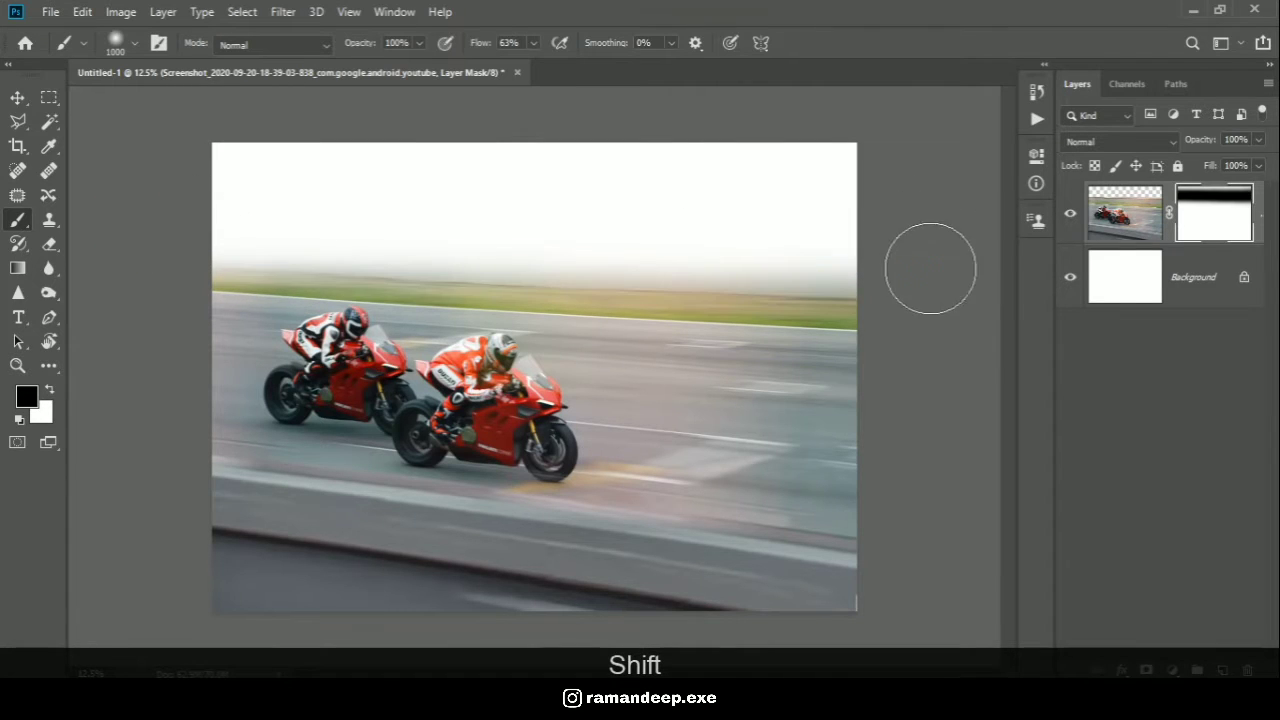
shift+click(931, 269)
shift+click(180, 222)
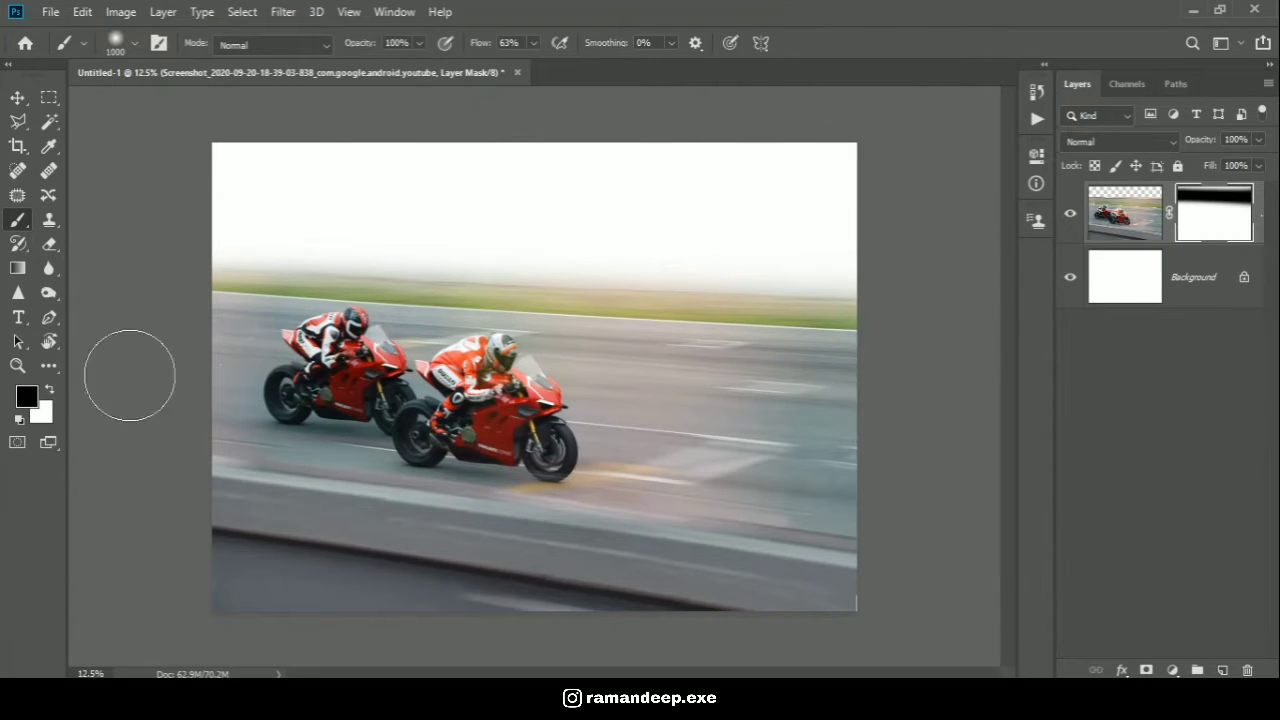
alt+click(222, 196)
click(199, 222)
key(ctrl+z)
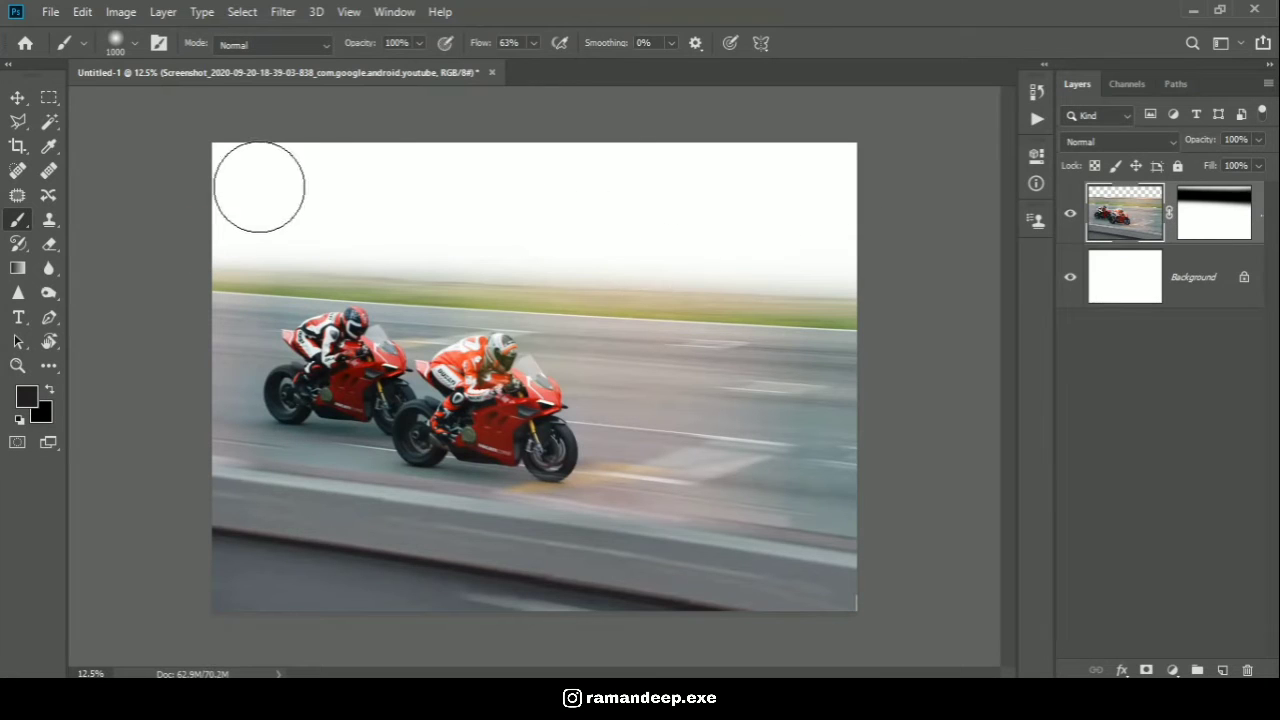
- Crop the image to a 4:5 portrait ratio, repositioned so that both motorcycles fit in the frame
click(17, 147)
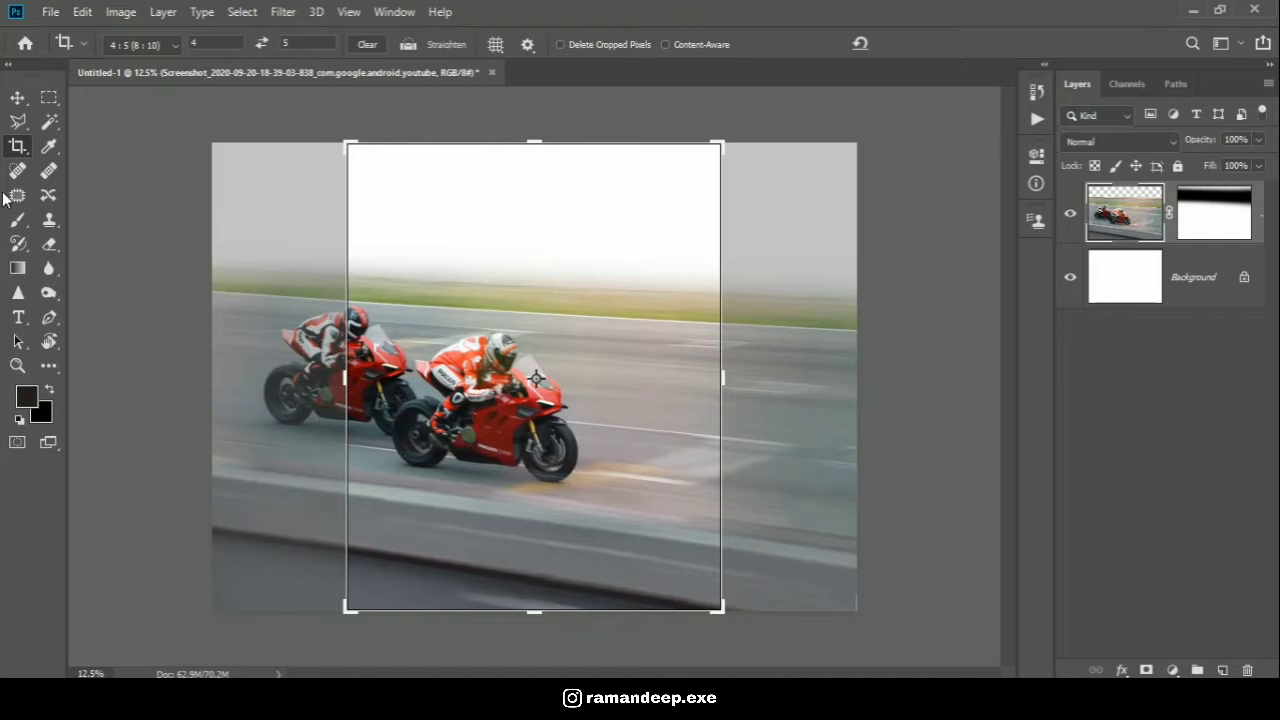
drag(528, 314, 636, 374)
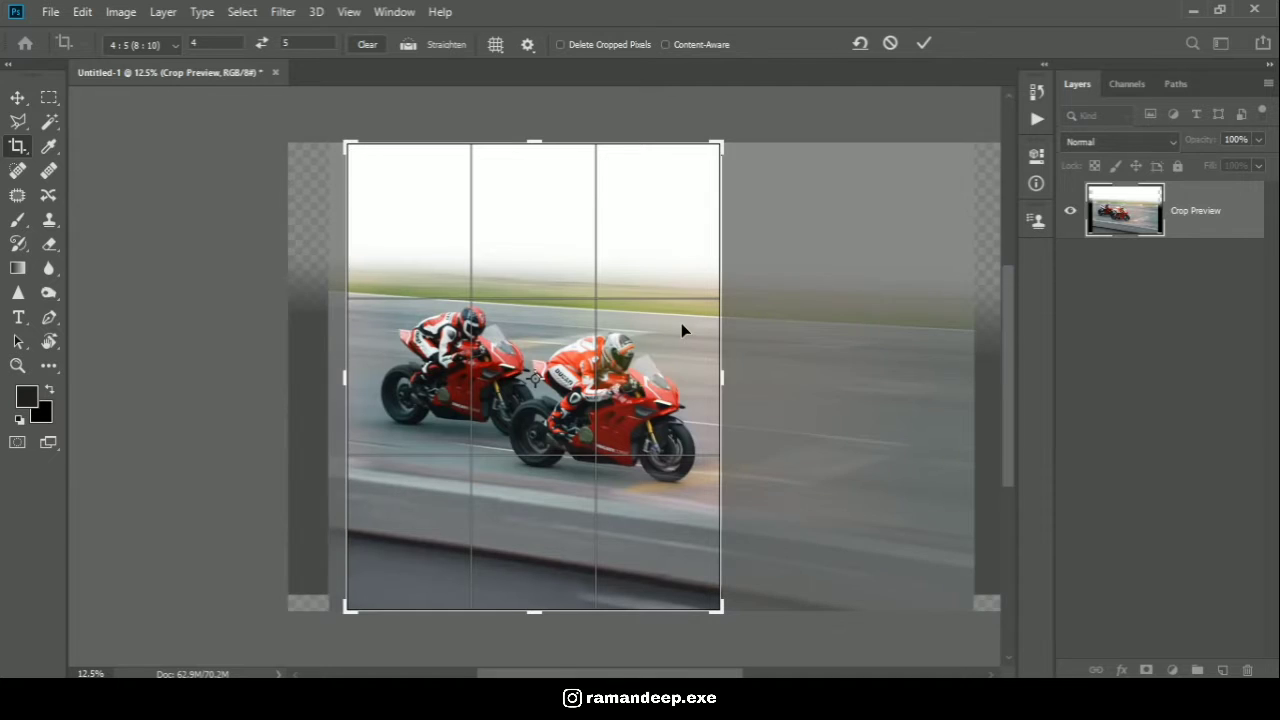
mouse_move(647, 390)
mouse_down()
mouse_move(638, 425)
mouse_move(637, 388)
mouse_up()
click(924, 43)
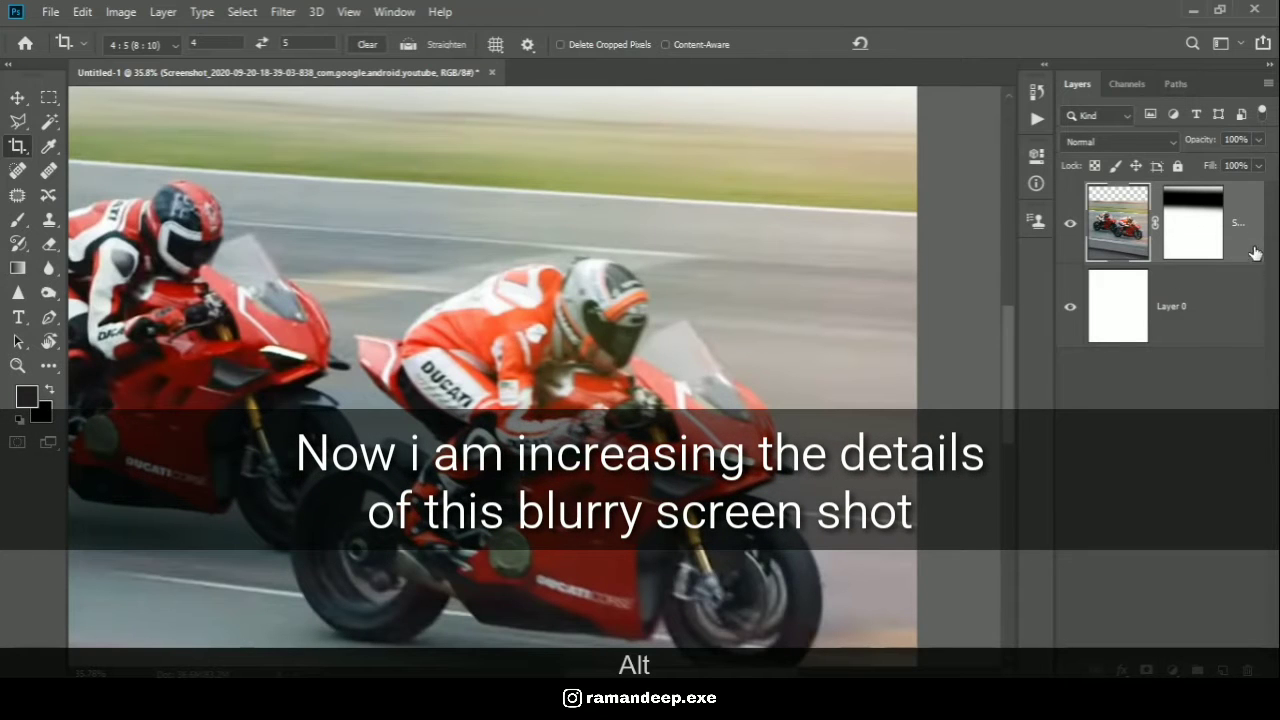
- Apply the layer mask to the screenshot layer and duplicate that layer
right_click(1203, 222)
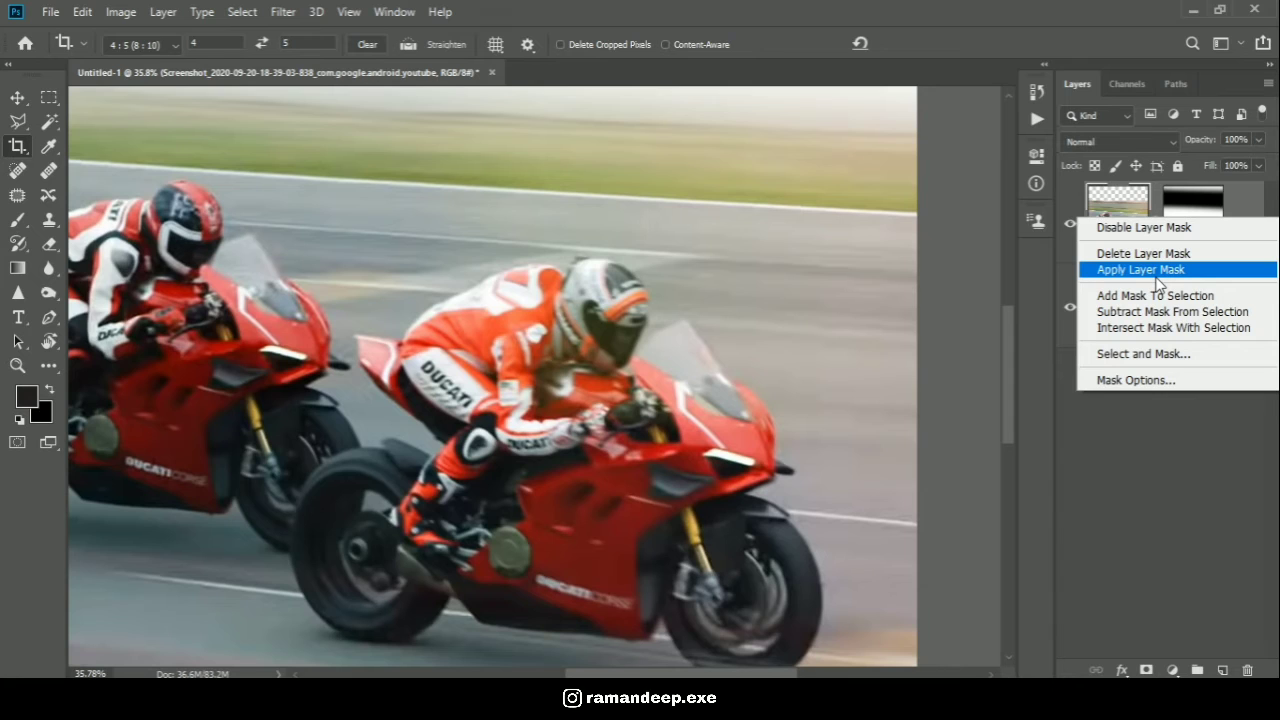
click(1150, 270)
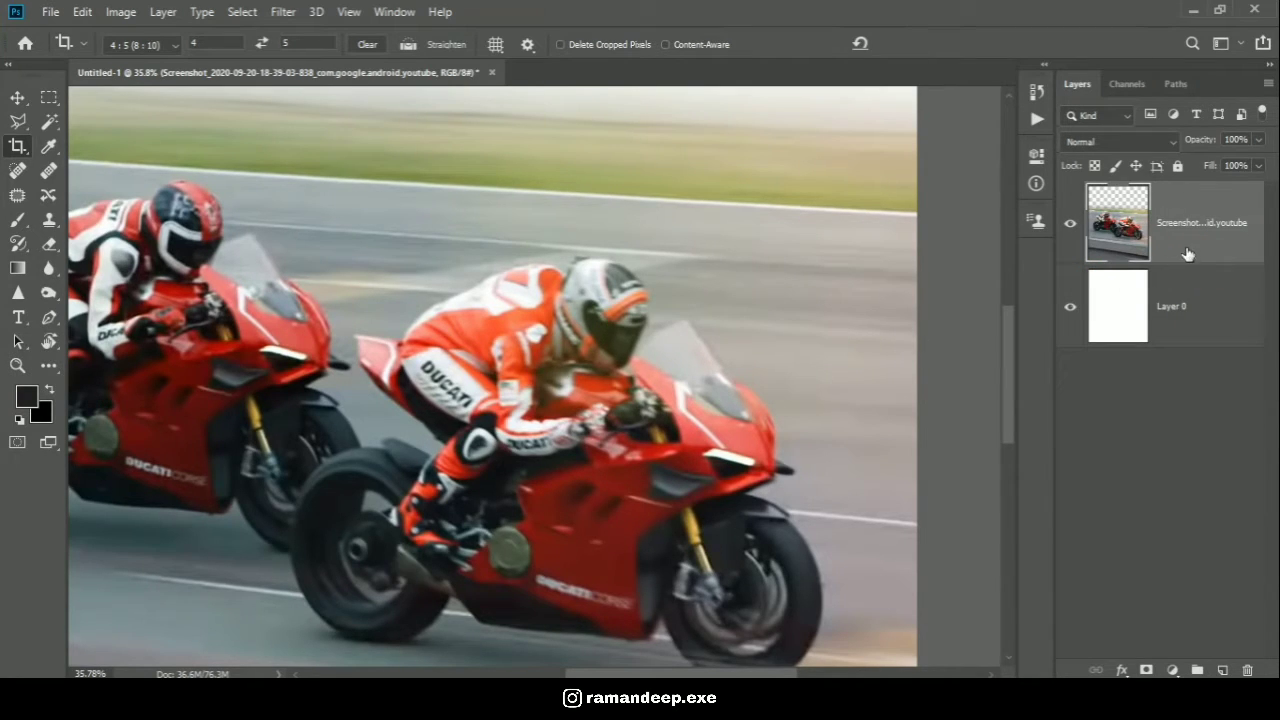
key(ctrl+j)
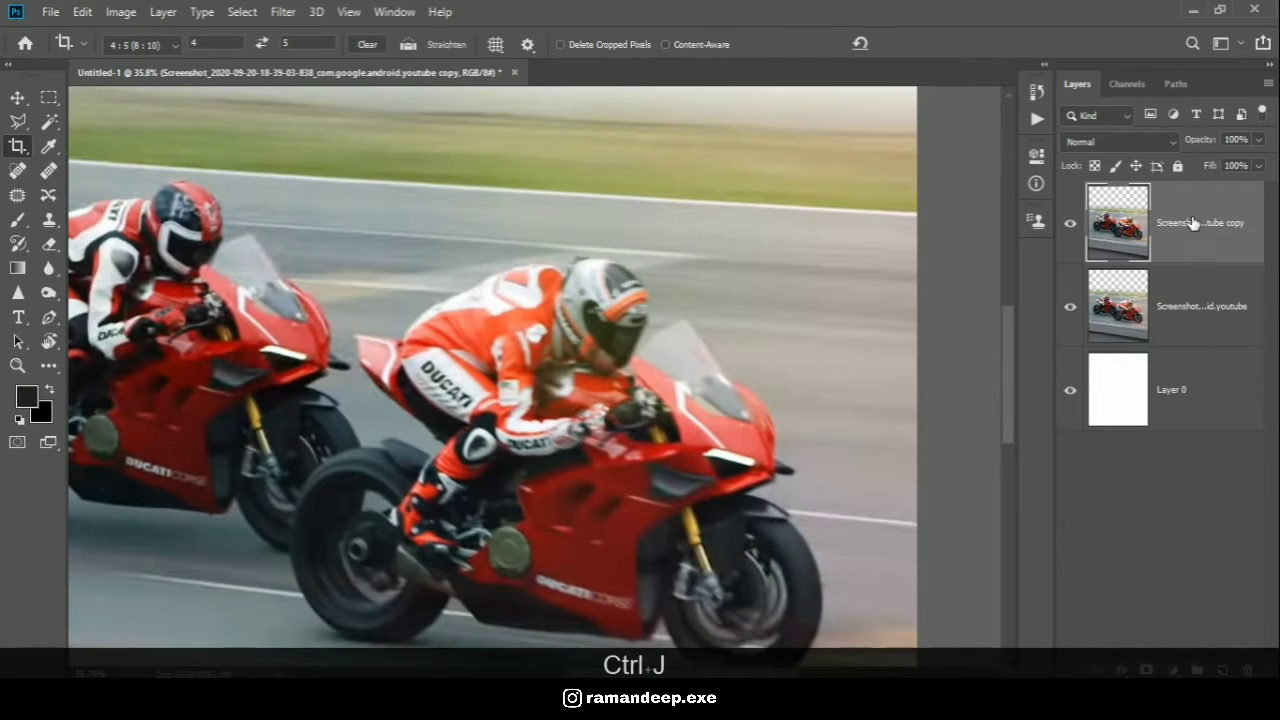
- Set the duplicated screenshot layer's blend mode to Vivid Light
scroll(630, 228, down, 2)
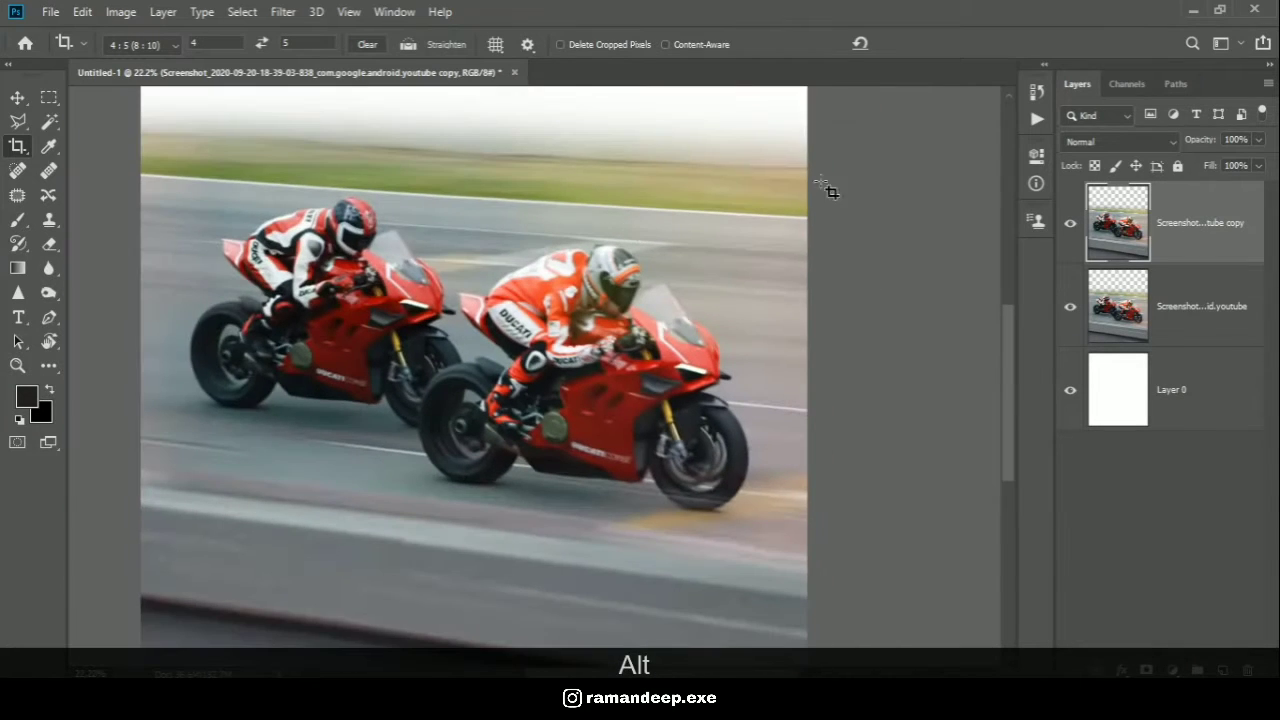
click(1124, 142)
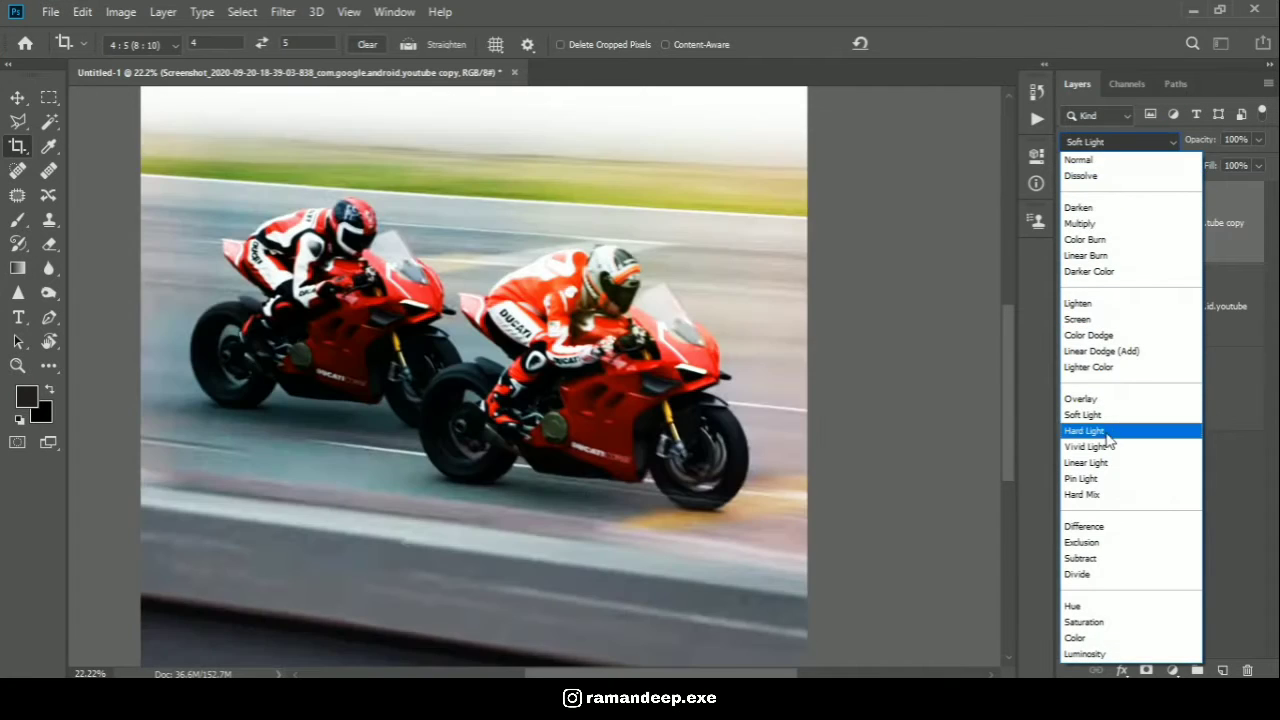
click(1100, 446)
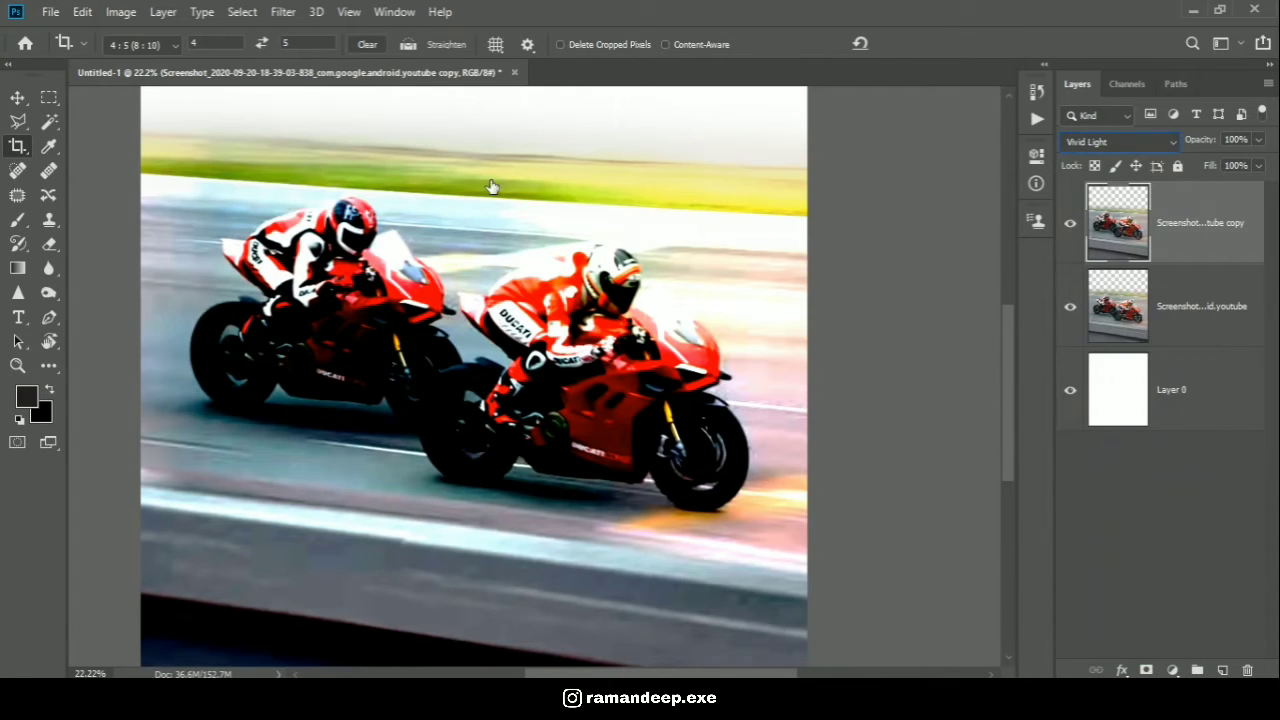
- Apply a High Pass filter with a 4.7-pixel radius to the duplicate layer and toggle its visibility to compare the sharpening
click(283, 12)
mouse_move(297, 385)
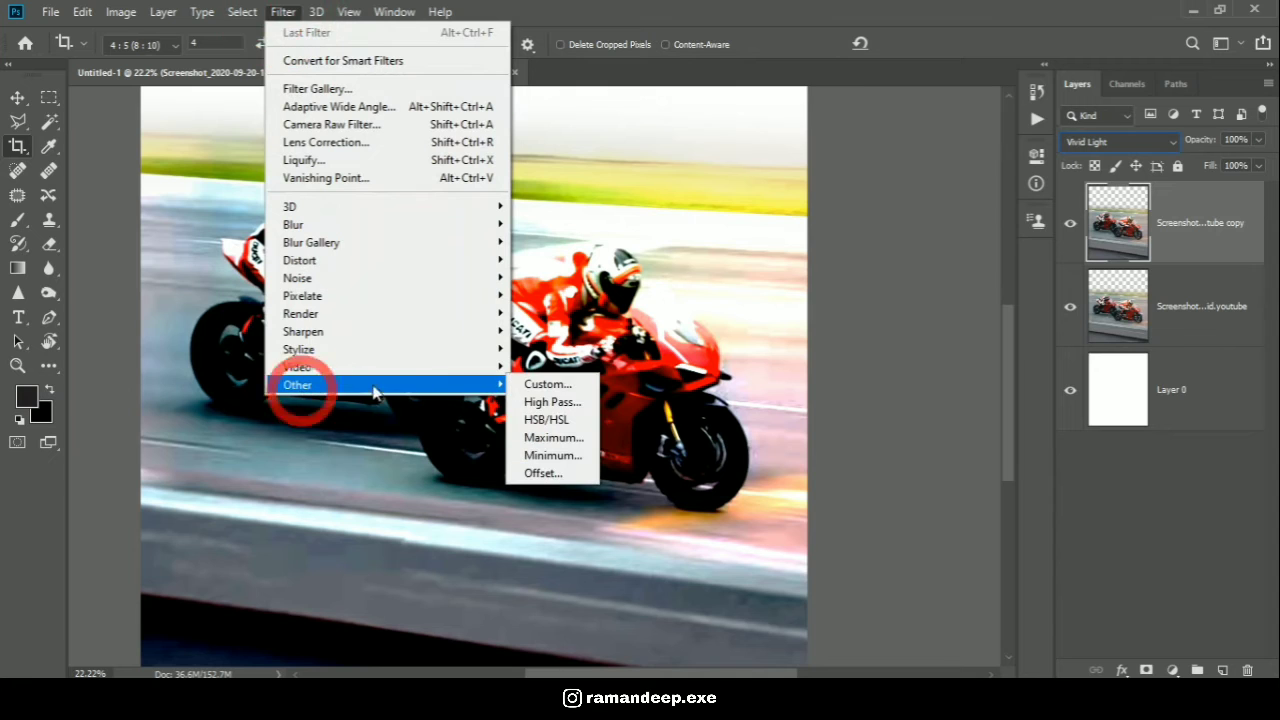
click(550, 401)
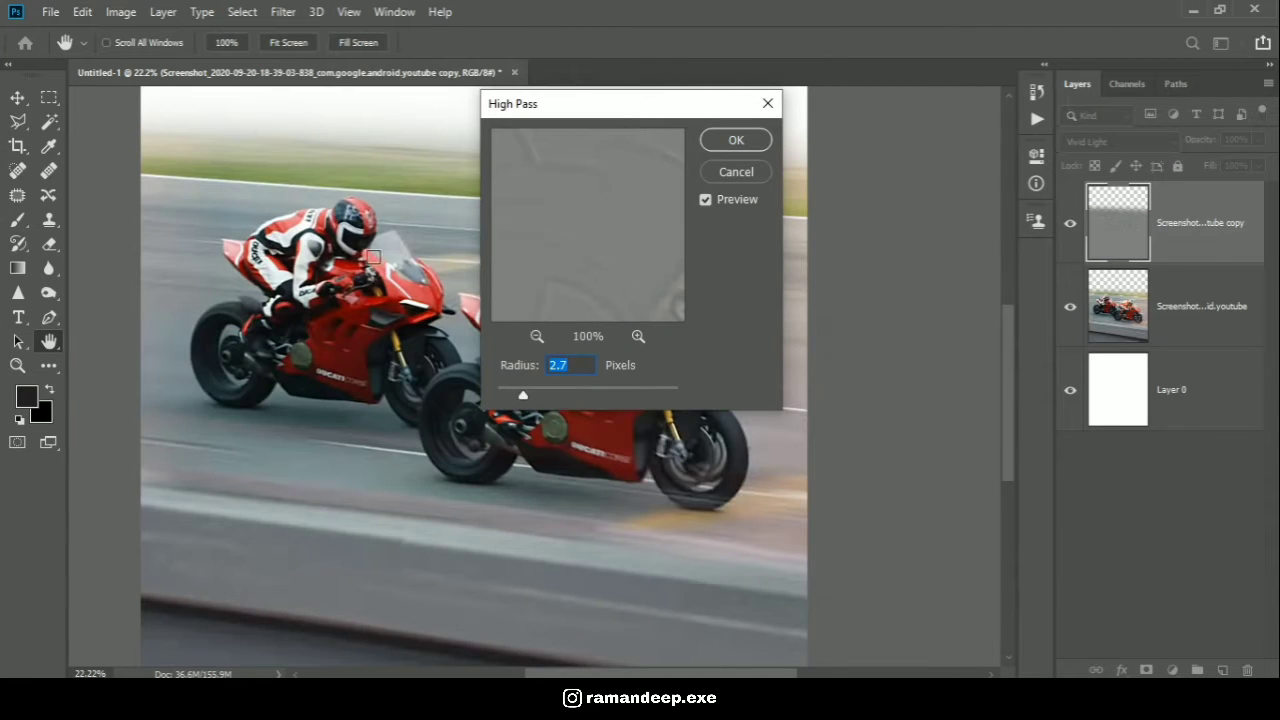
click(345, 228)
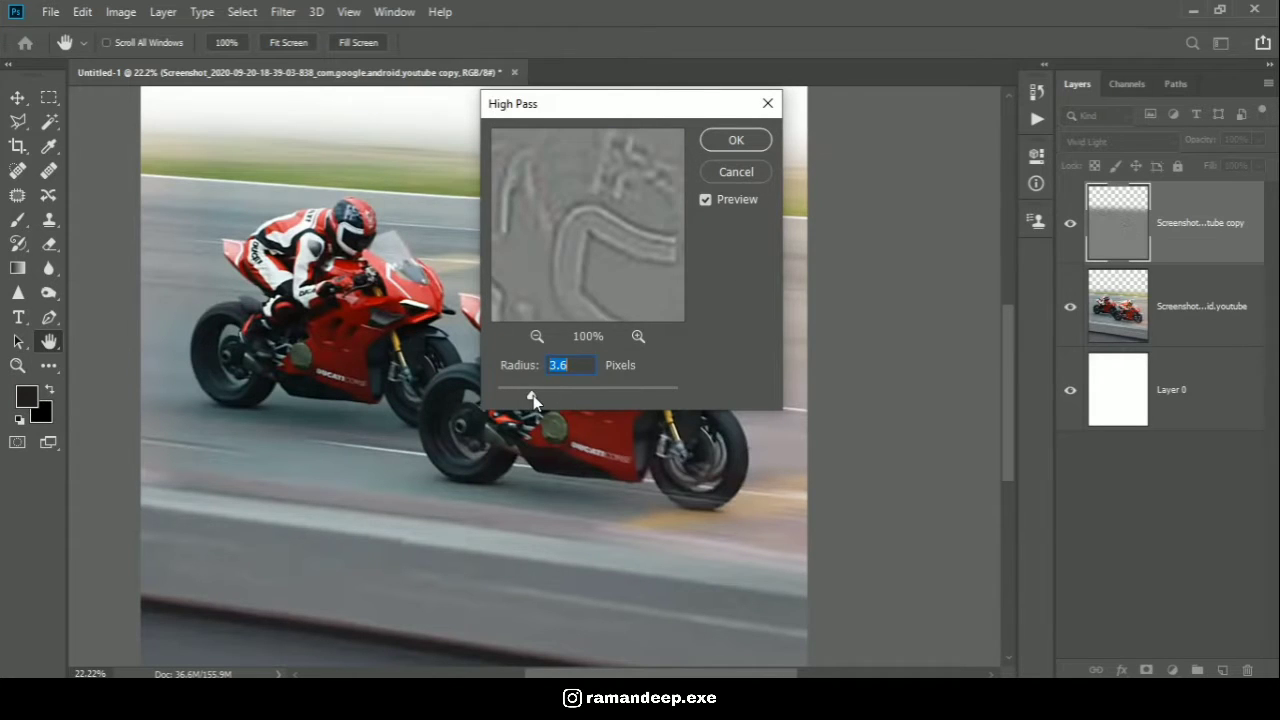
drag(533, 395, 543, 395)
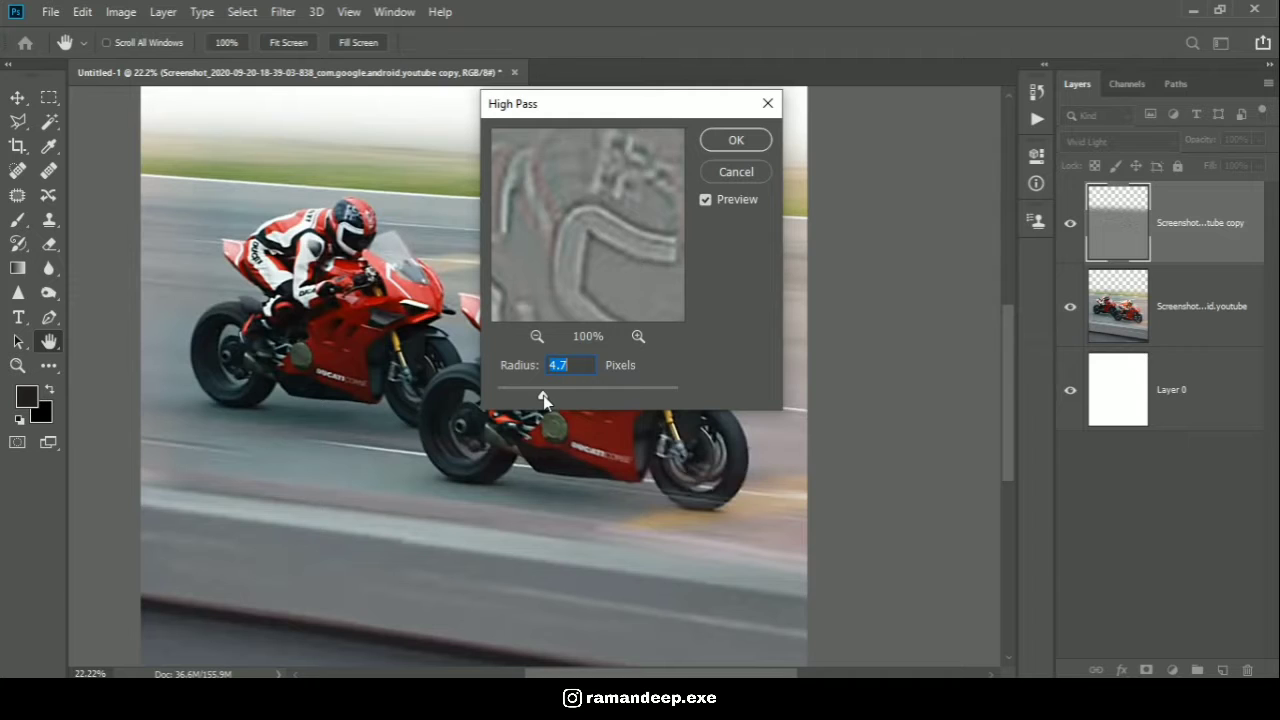
click(716, 144)
key(c)
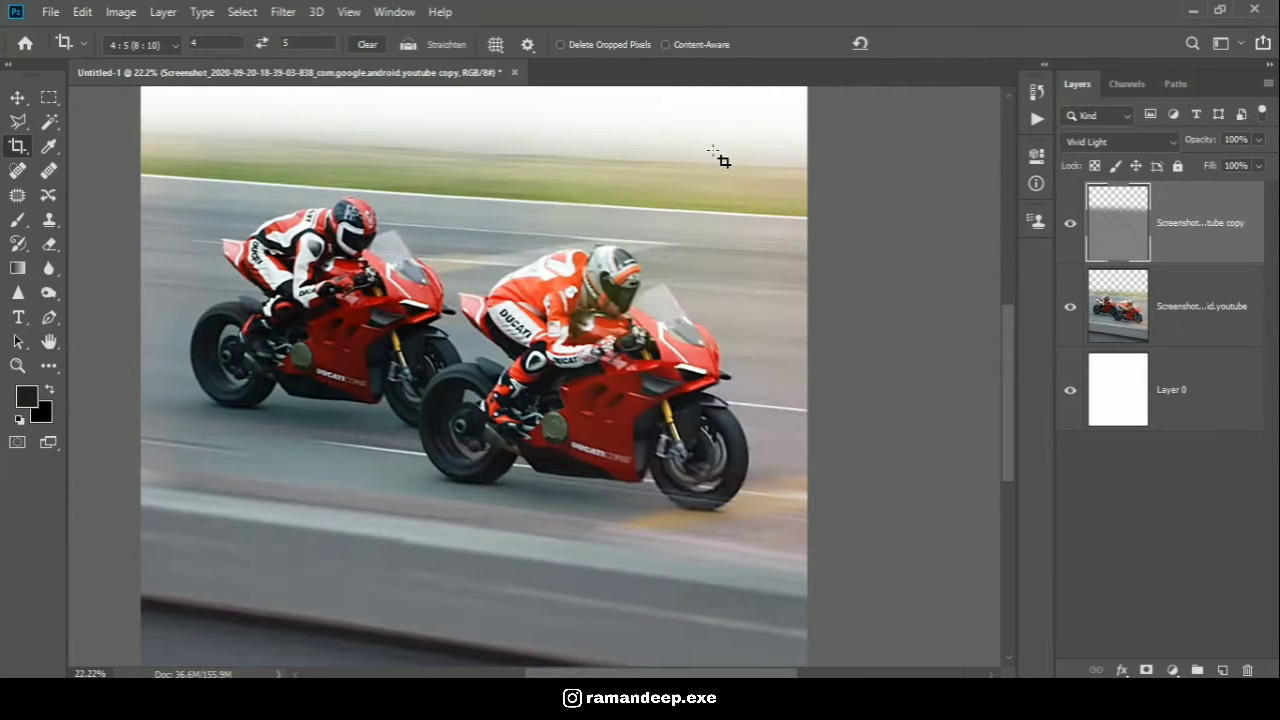
click(1069, 227)
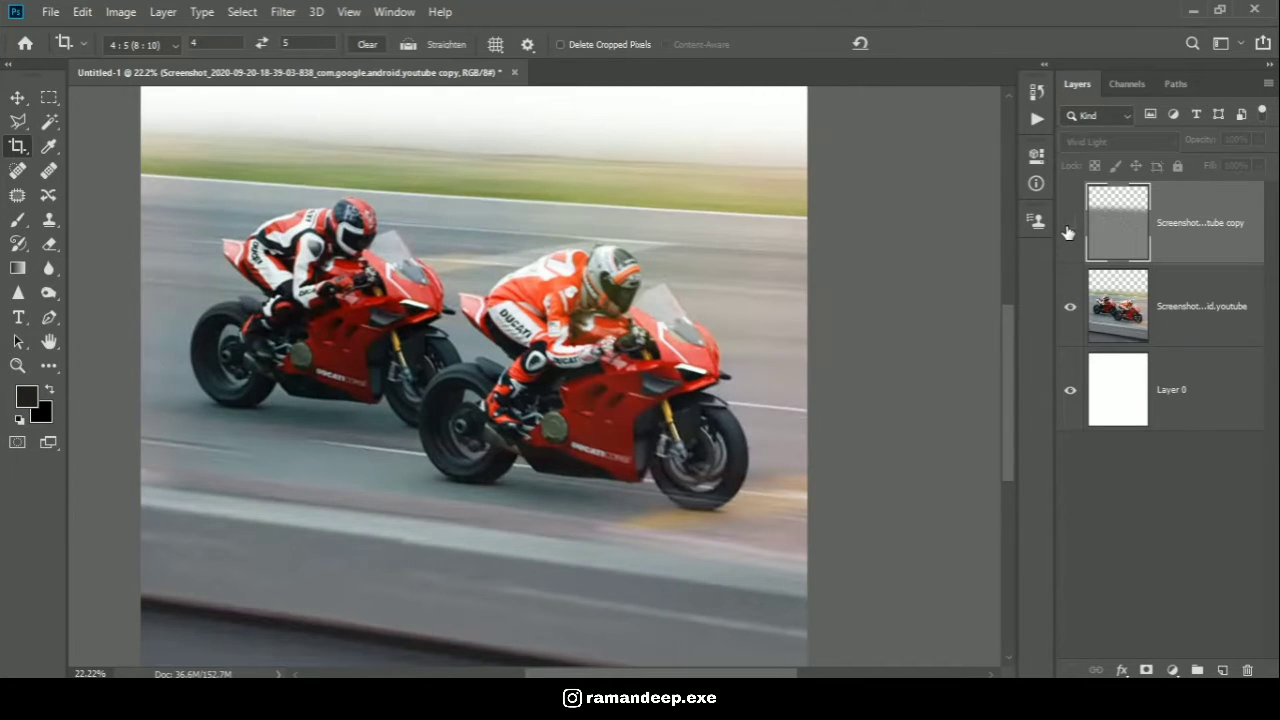
click(1068, 229)
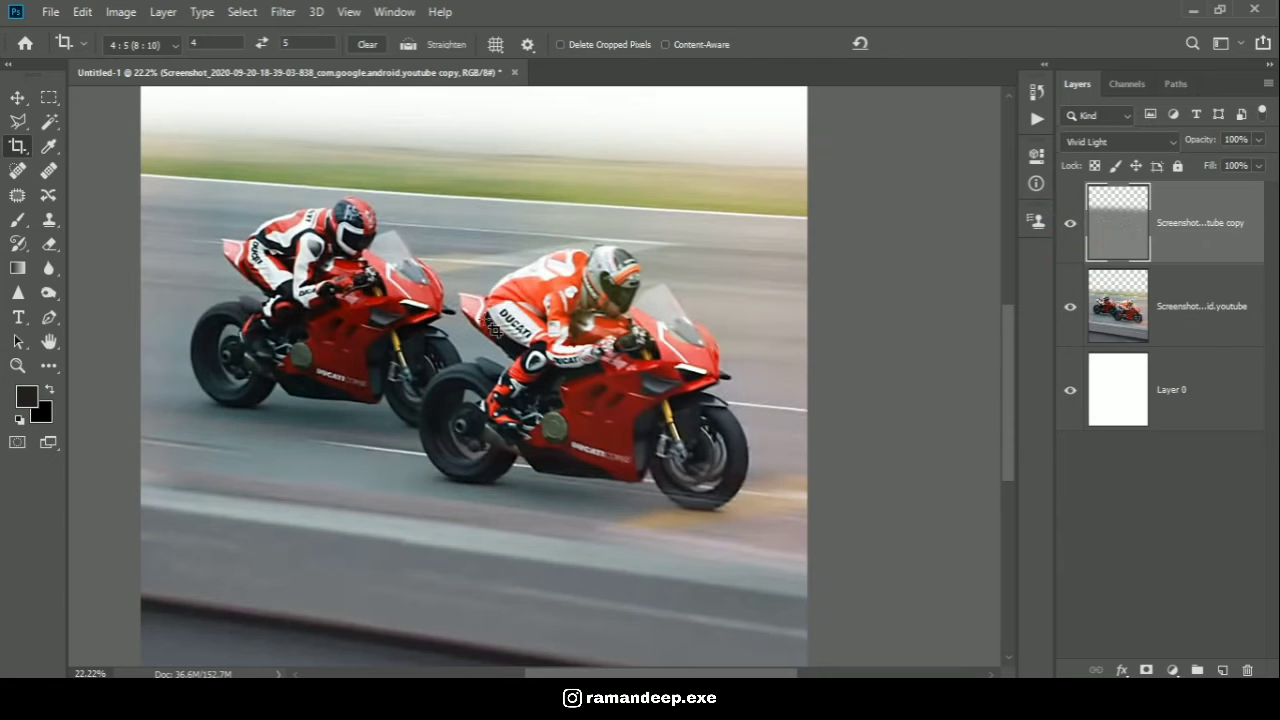
- Fill the area above the track on Layer 1 with straight olive-green strokes using the 1000 px hard brush
scroll(591, 341, down, 5)
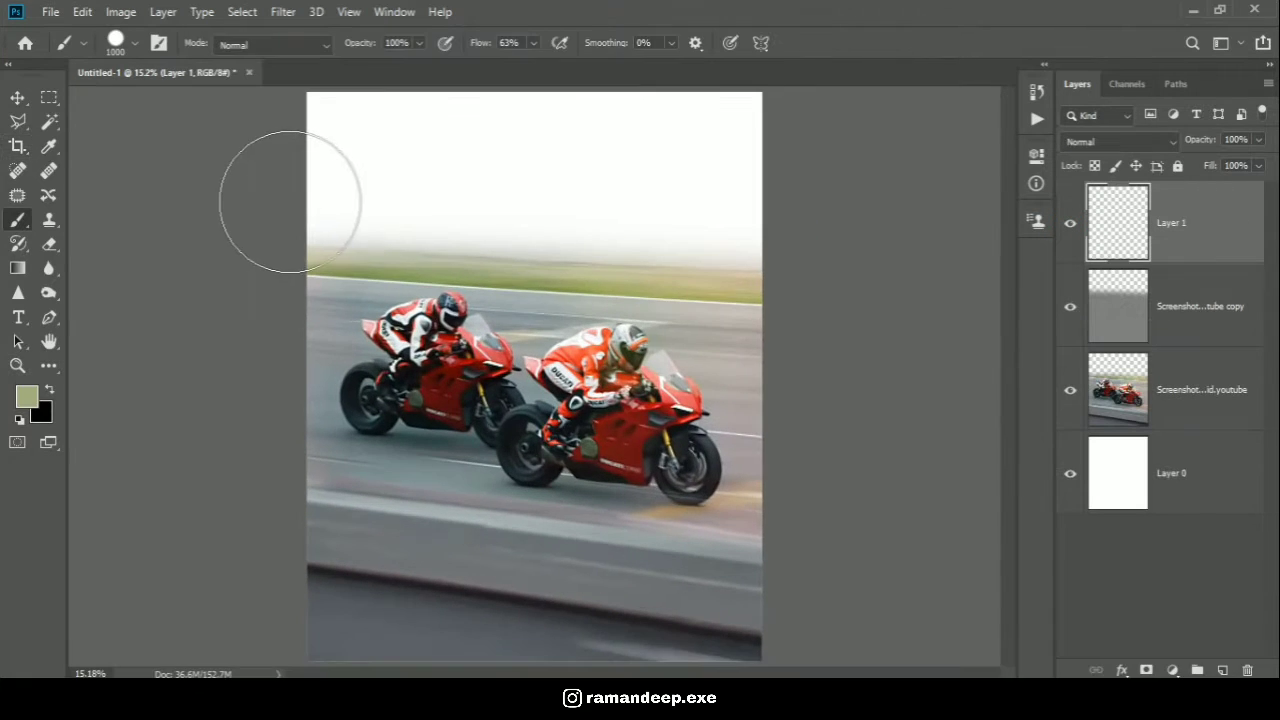
click(290, 202)
shift+click(783, 218)
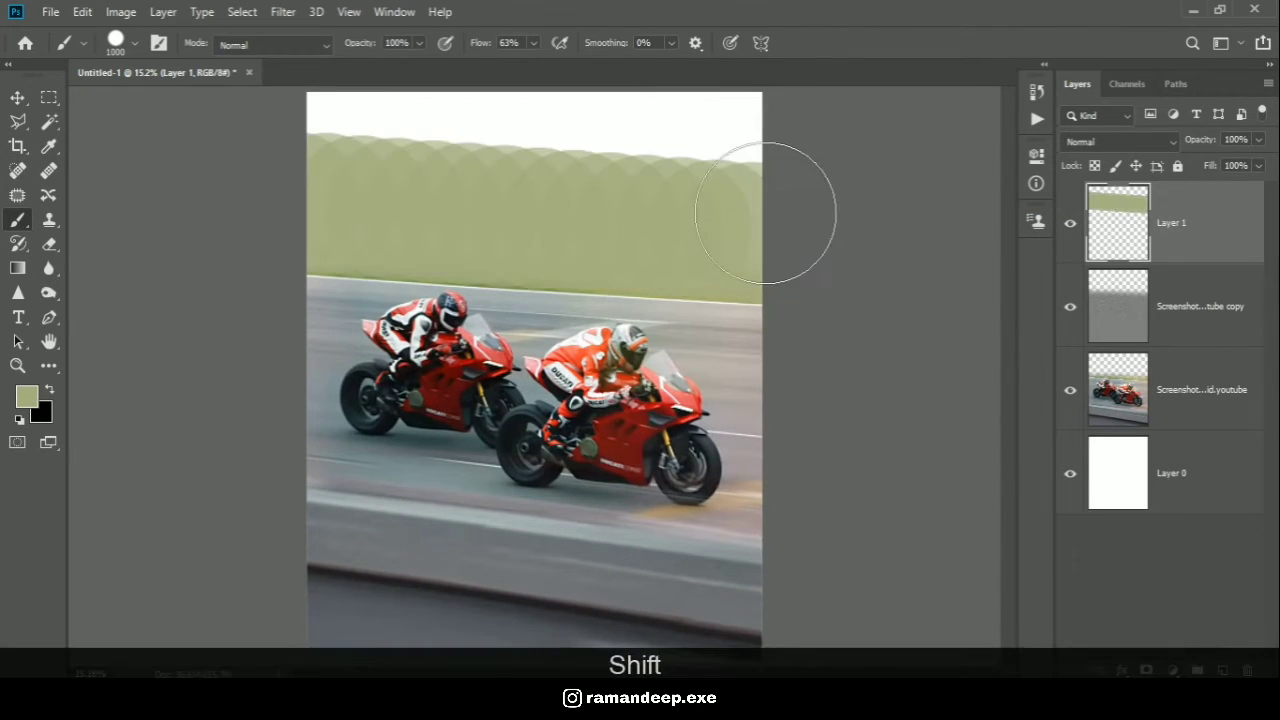
shift+click(234, 166)
shift+click(820, 112)
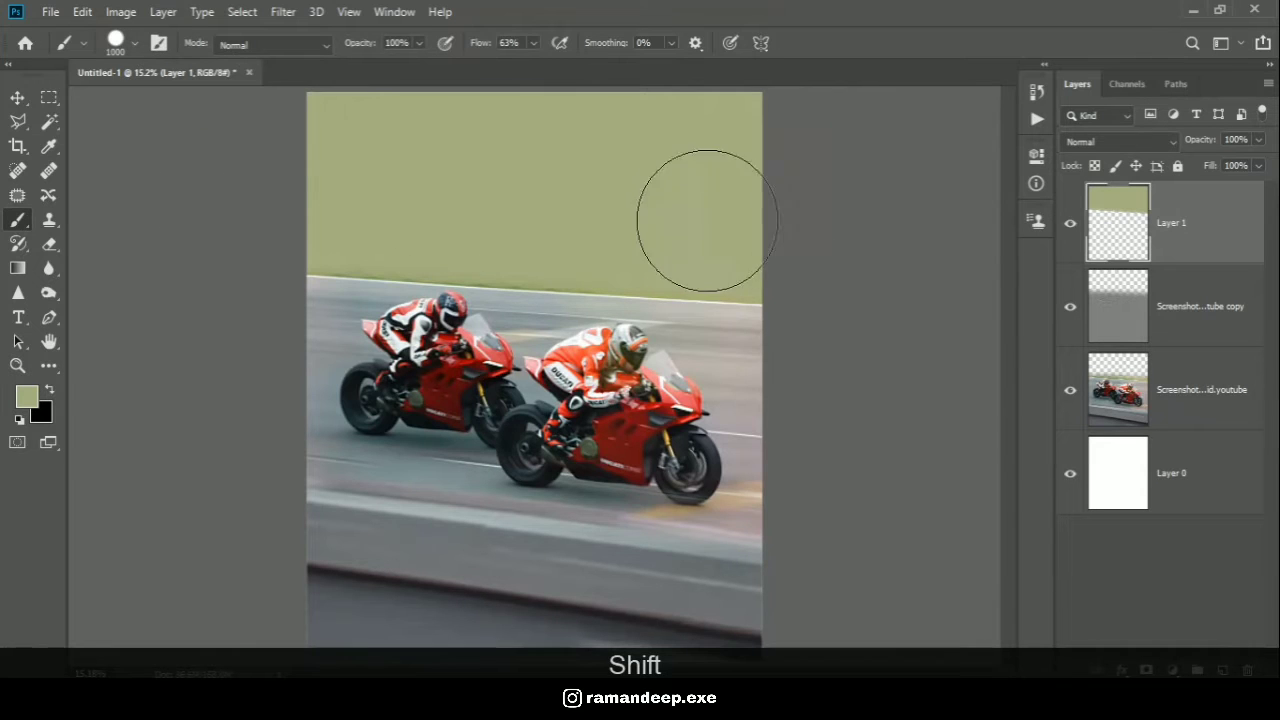
- Switch to Chrome, browse the Google image results for wall, and paste the red brick wall picture into the Photoshop document
scroll(700, 223, down, 2)
scroll(551, 272, down, 1)
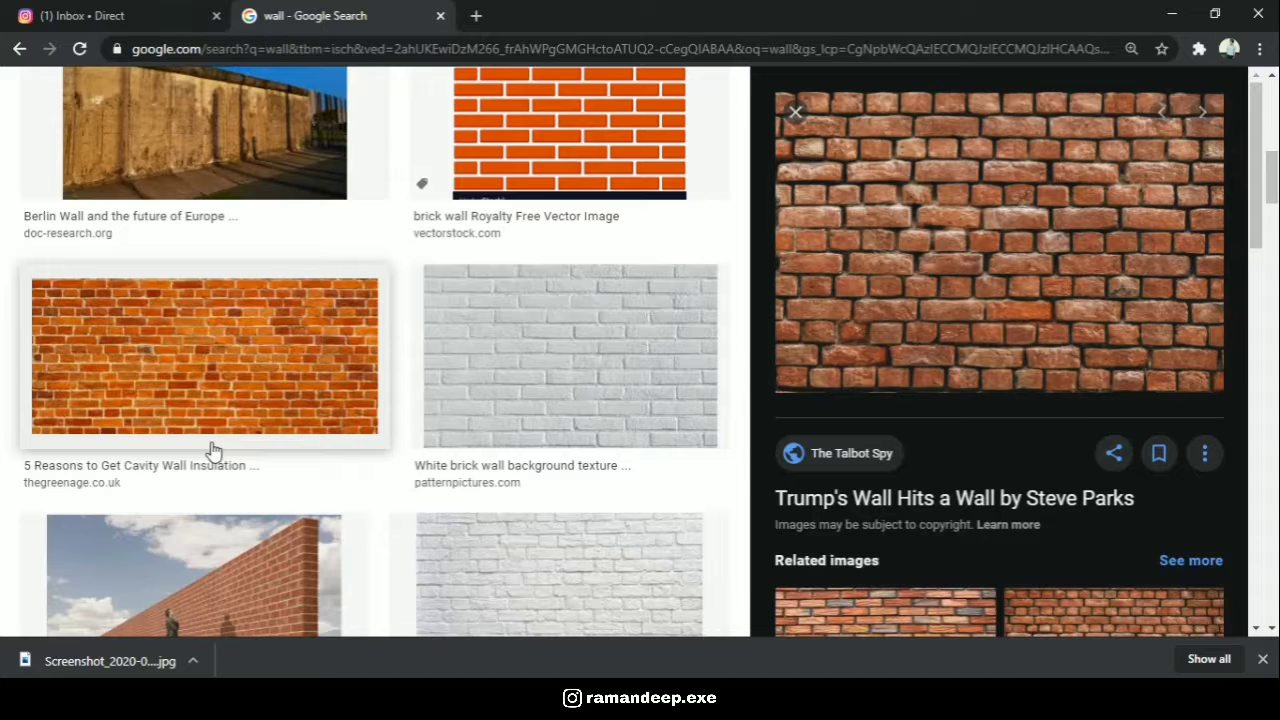
scroll(212, 450, down, 4)
scroll(214, 451, up, 8)
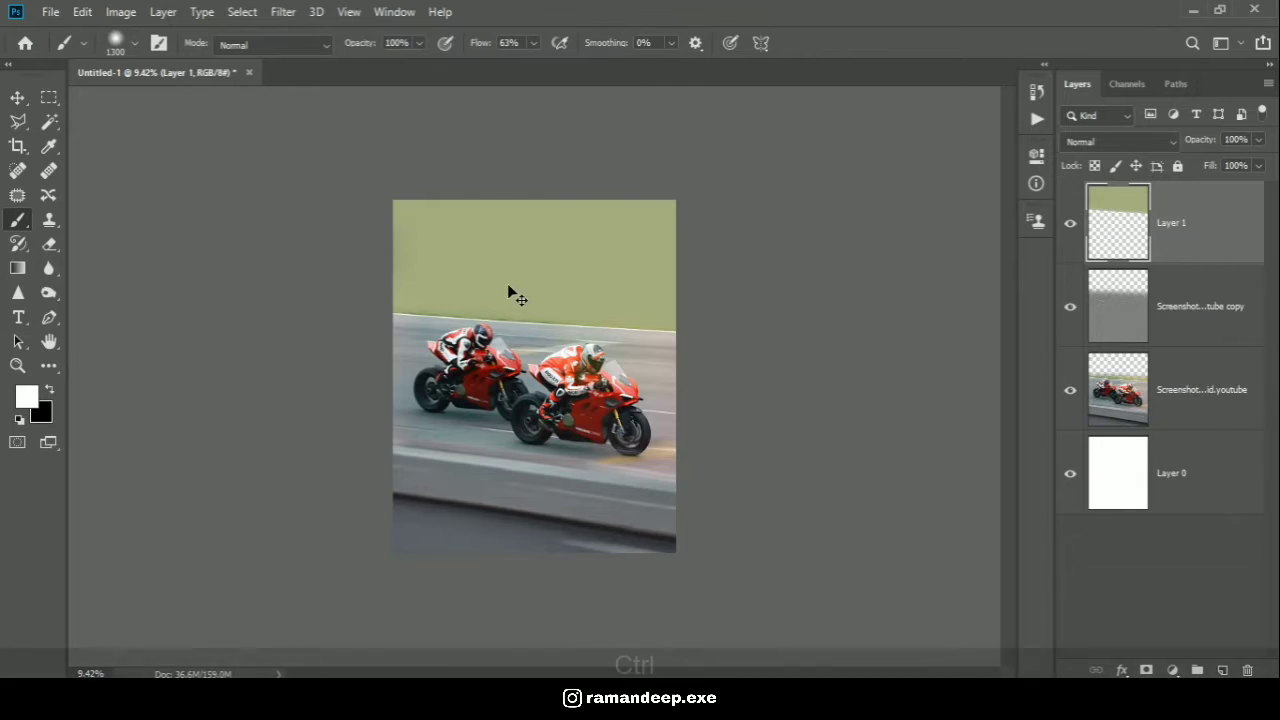
key(ctrl+v)
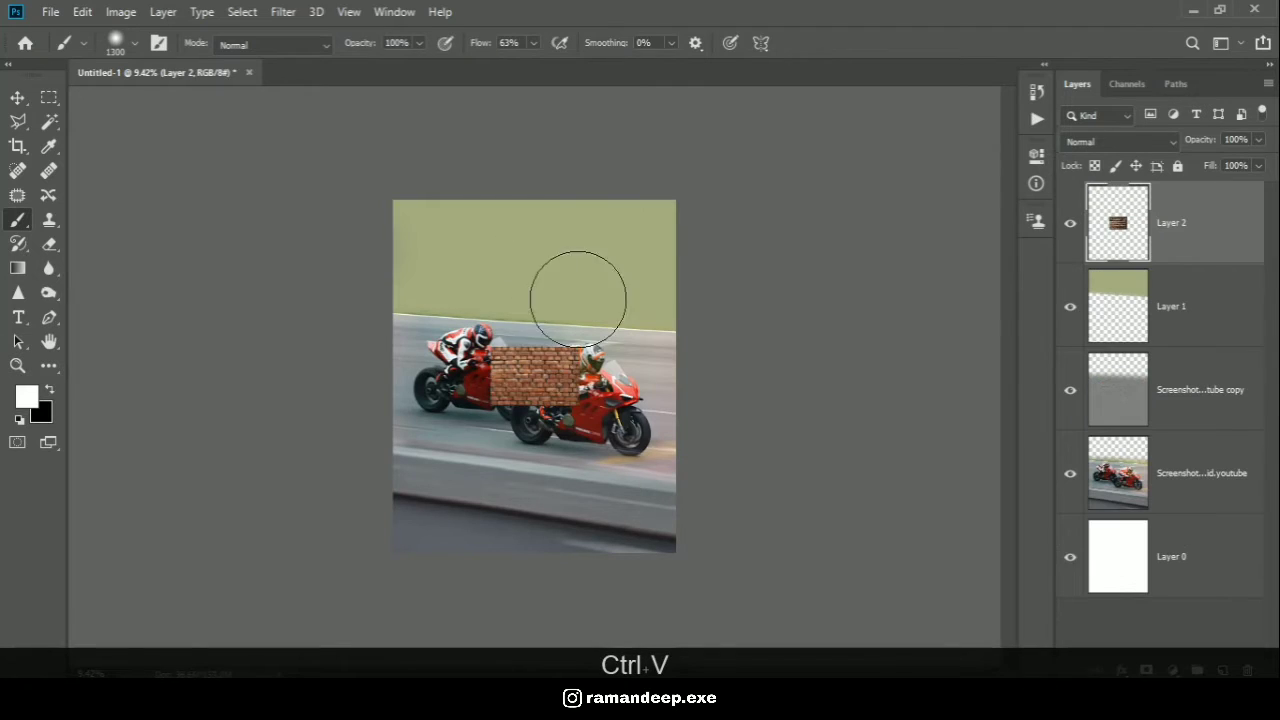
- Clip the brick wall on Layer 2 to Layer 1, move it above the track and scale it to 320% across the canvas
alt+click(1222, 261)
key(ctrl+alt+t)
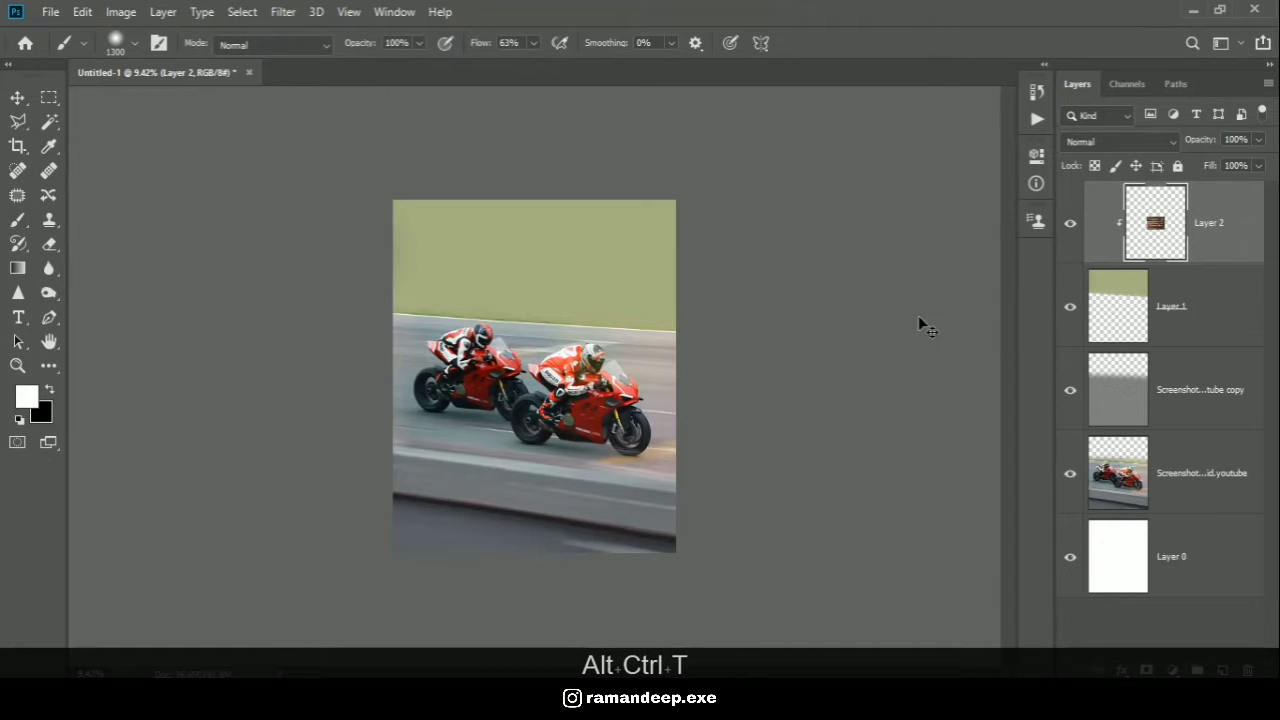
drag(540, 375, 694, 370)
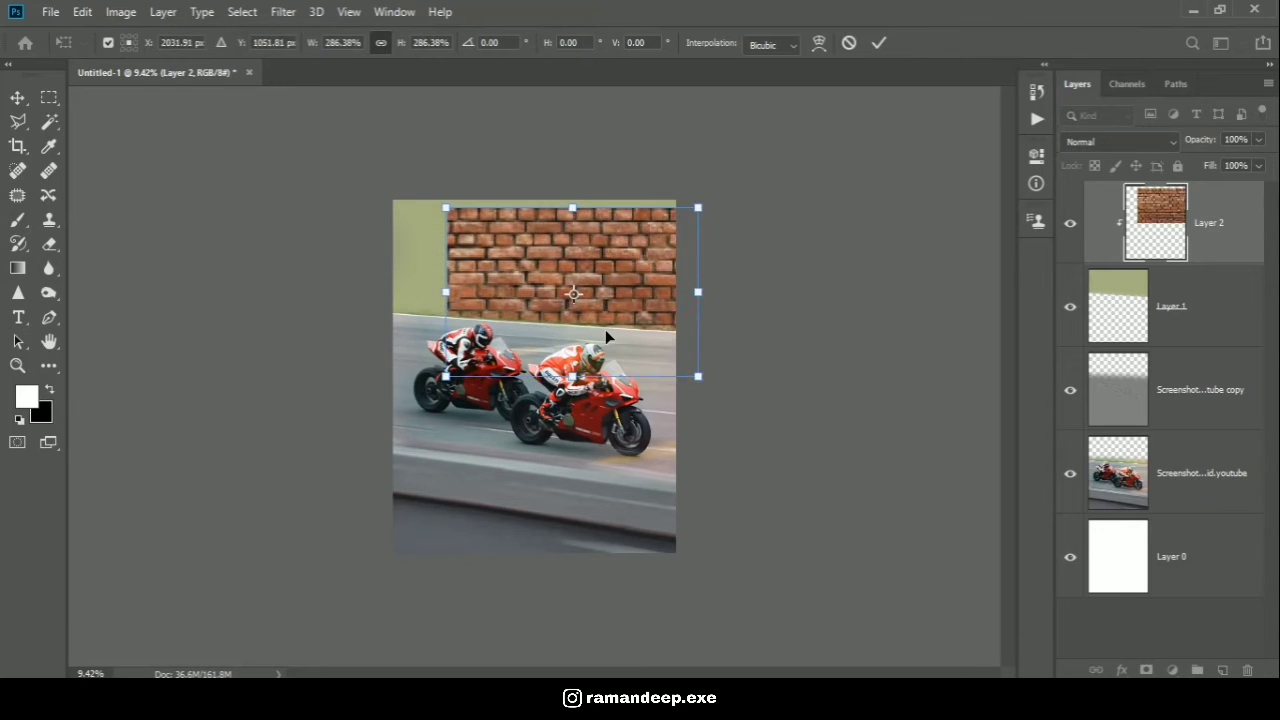
drag(605, 337, 583, 308)
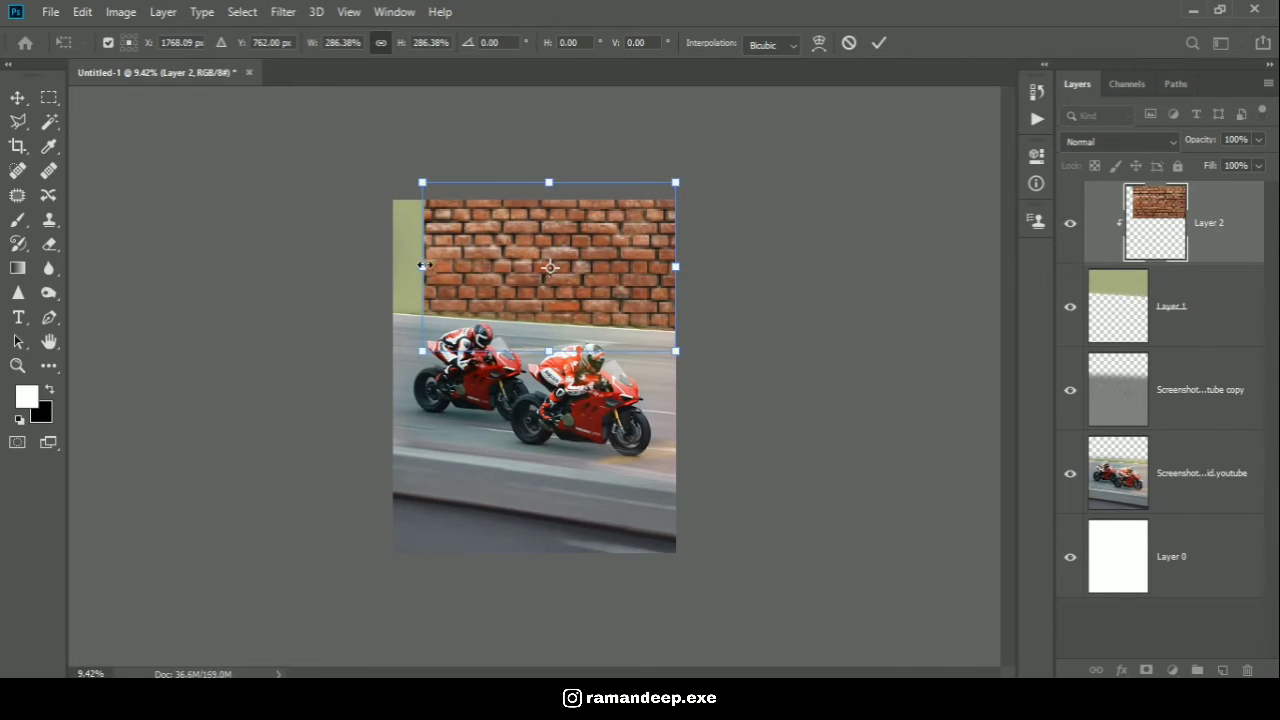
drag(424, 266, 393, 266)
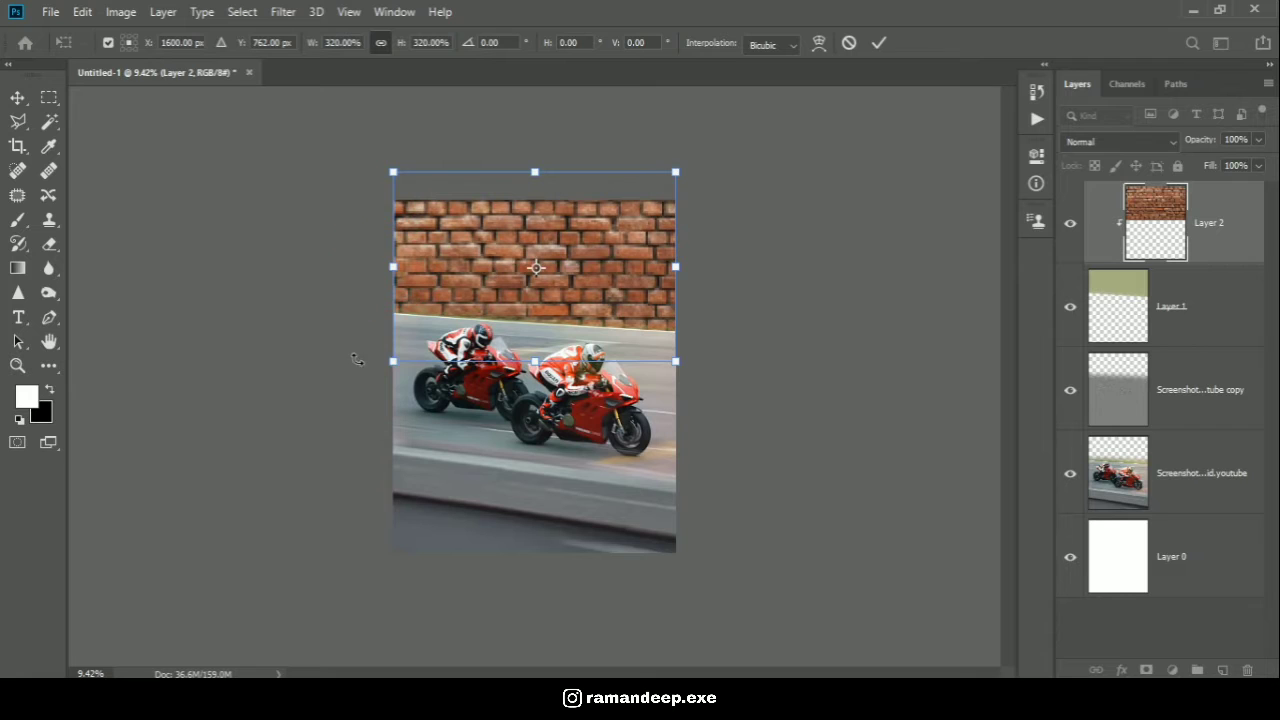
- Distort the brick wall's corners so its lower edge follows the slanted track edge and its upper edge covers the canvas top
drag(393, 362, 391, 318)
drag(679, 366, 678, 336)
drag(677, 173, 677, 201)
drag(394, 176, 385, 191)
click(879, 42)
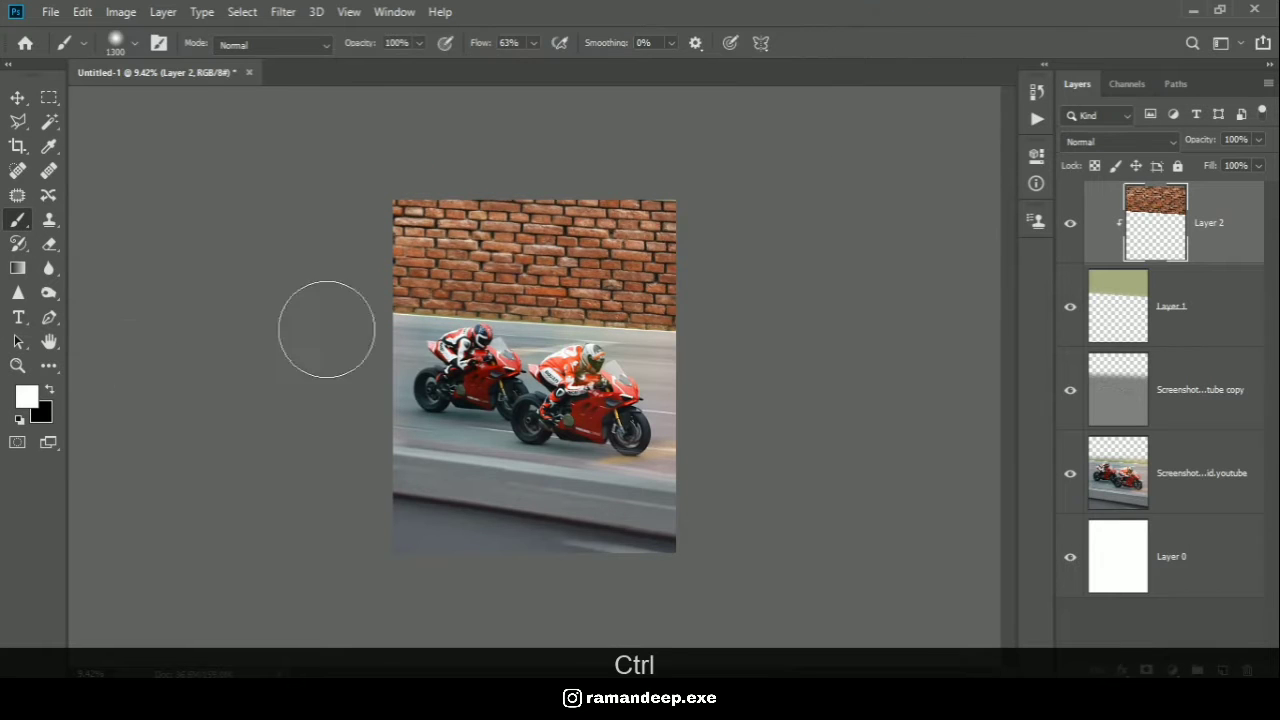
- Apply a Motion Blur to the brick wall on Layer 2 with an angle of -2° and a distance of 962 pixels
scroll(468, 210, up, 3)
scroll(468, 210, down, 1)
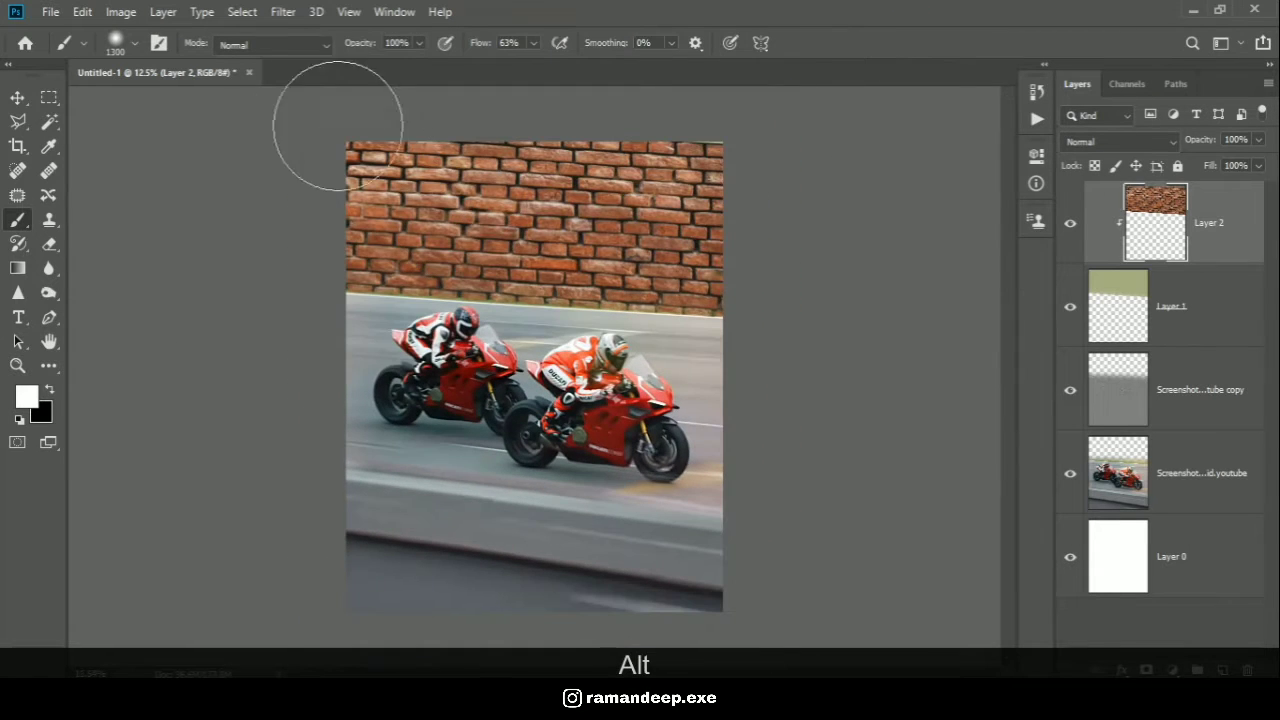
click(281, 12)
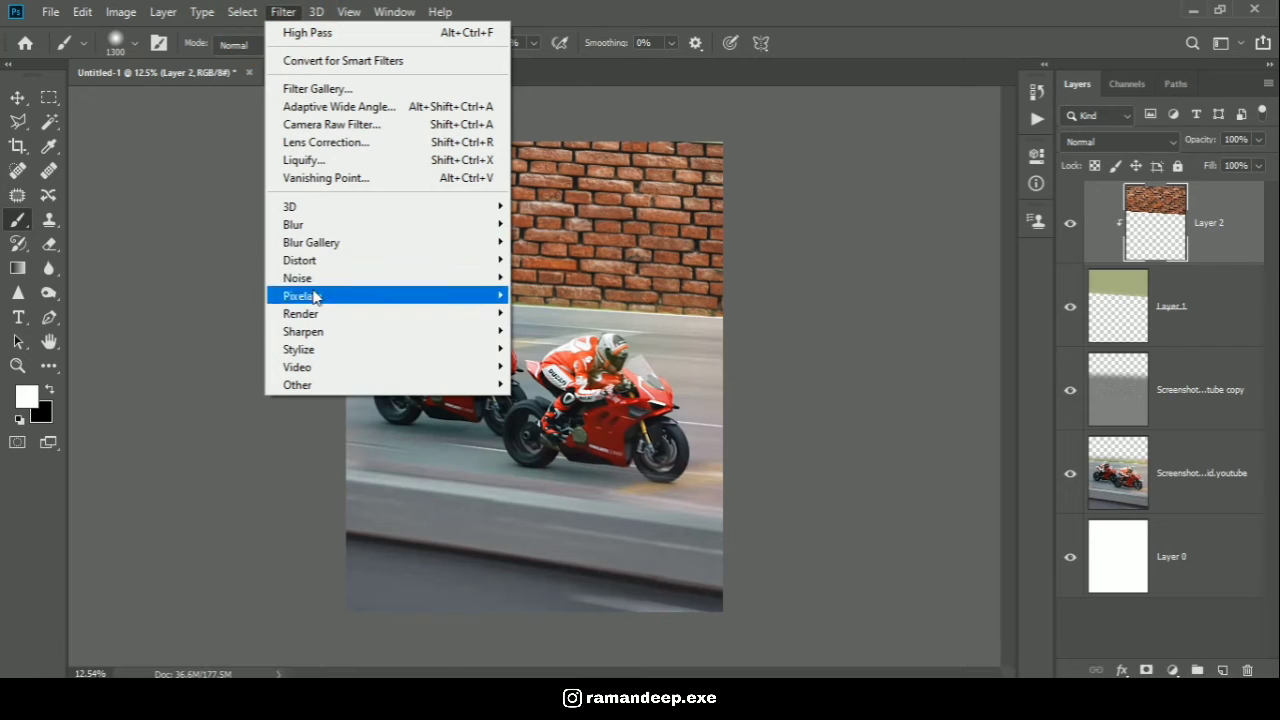
mouse_move(300, 224)
click(580, 331)
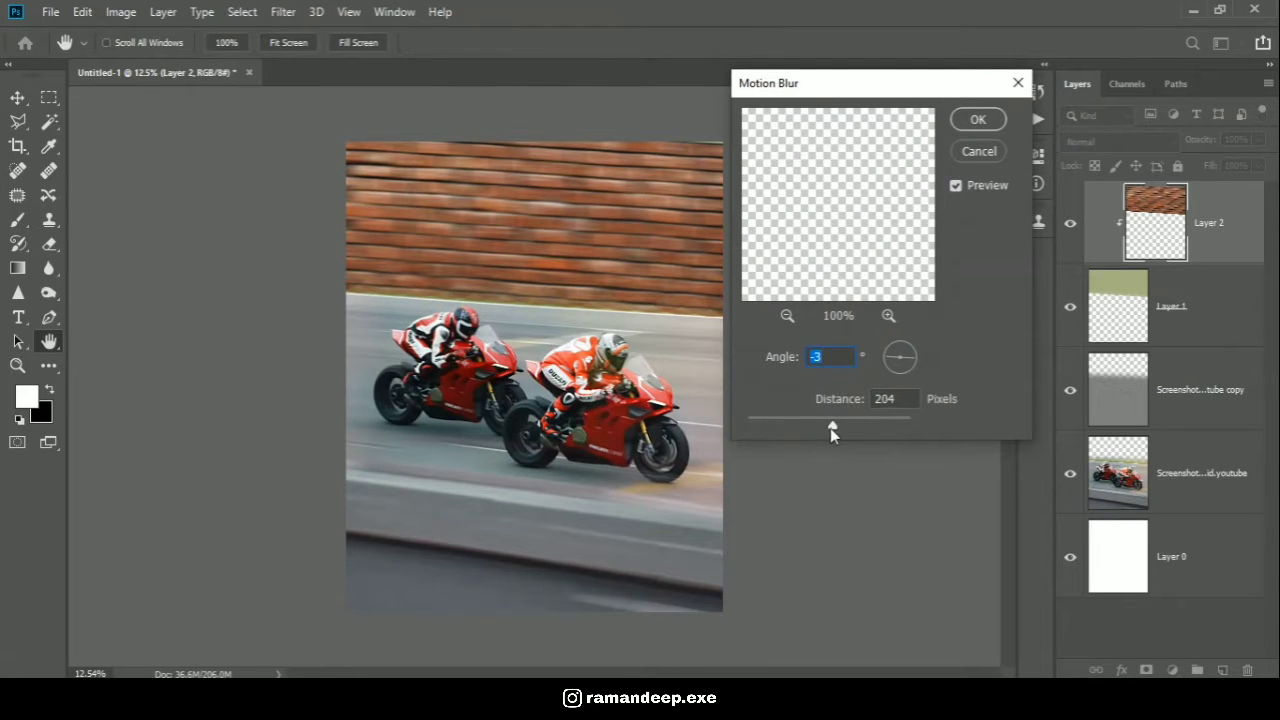
key(Tab)
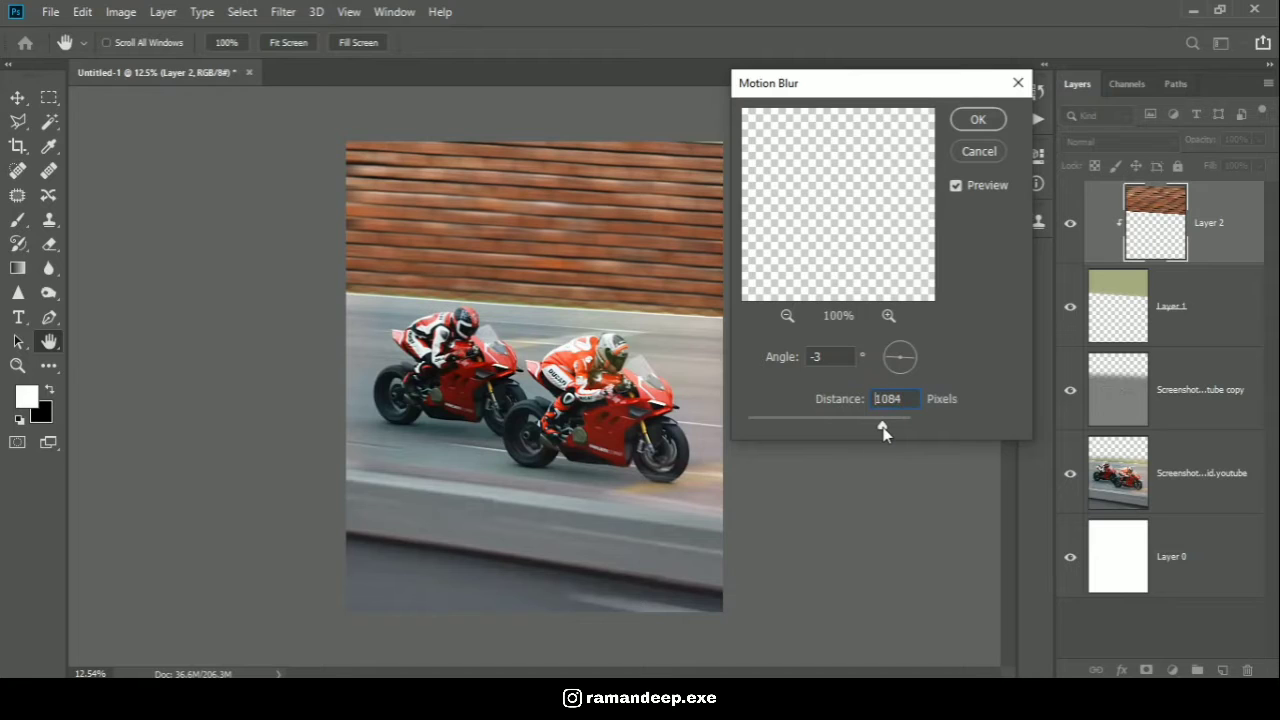
drag(883, 428, 883, 428)
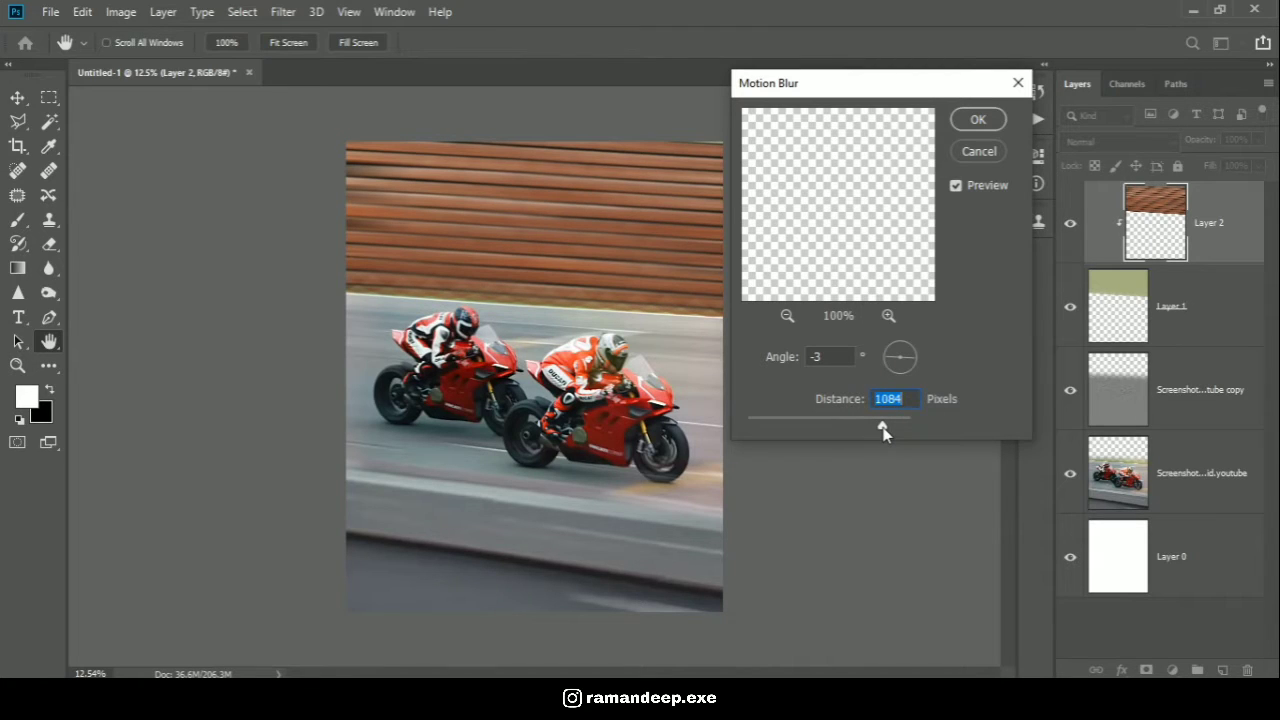
mouse_move(875, 428)
mouse_down()
mouse_move(905, 428)
mouse_move(867, 434)
mouse_up()
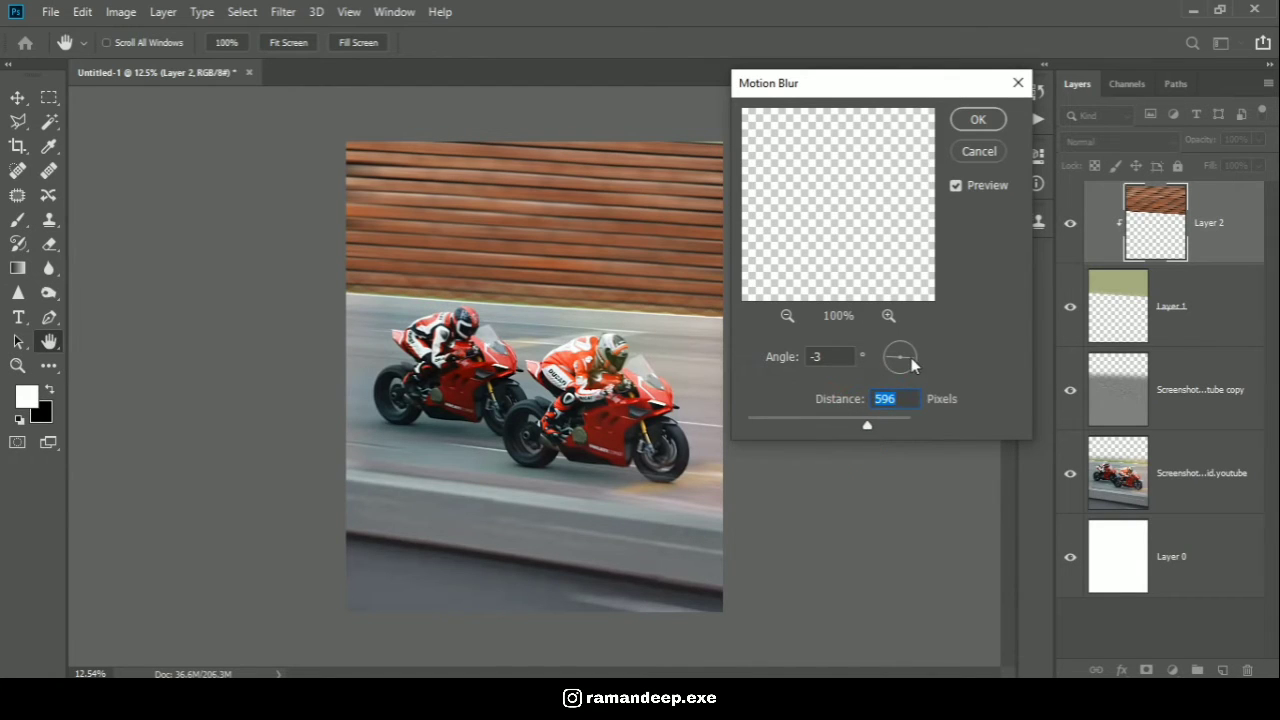
key(shift+Tab)
text(-2)
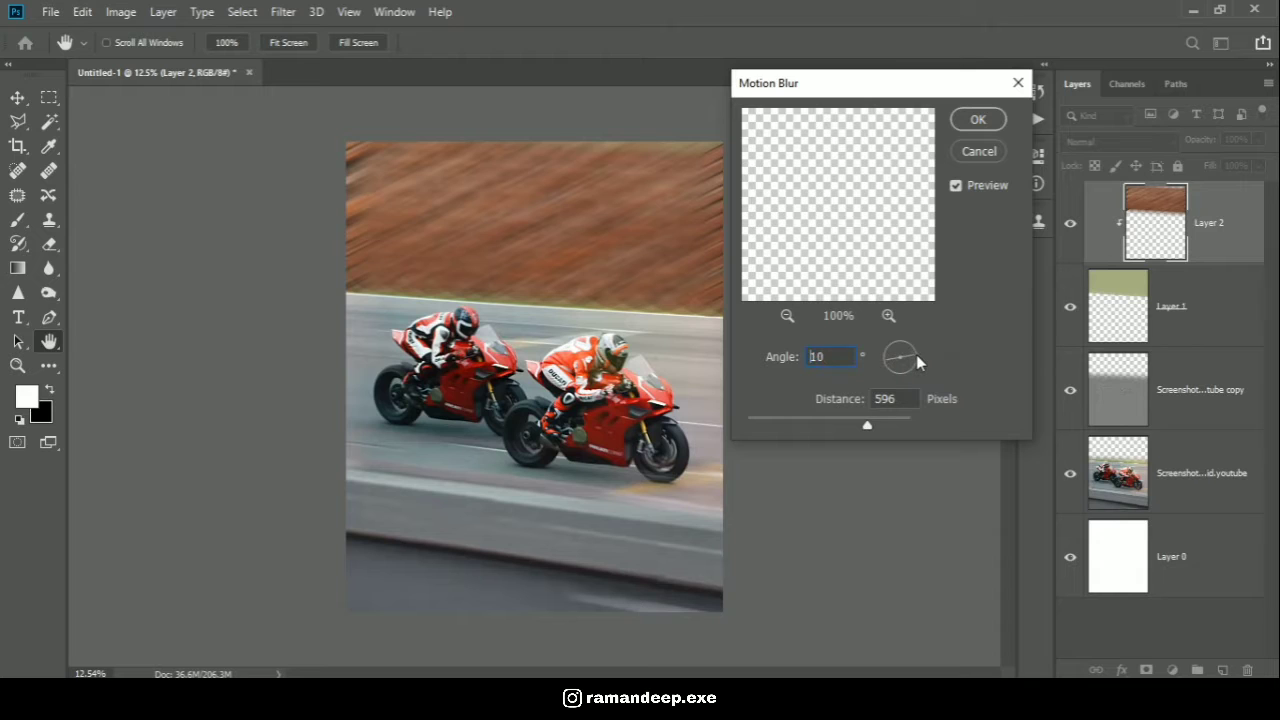
key(Tab)
text(962)
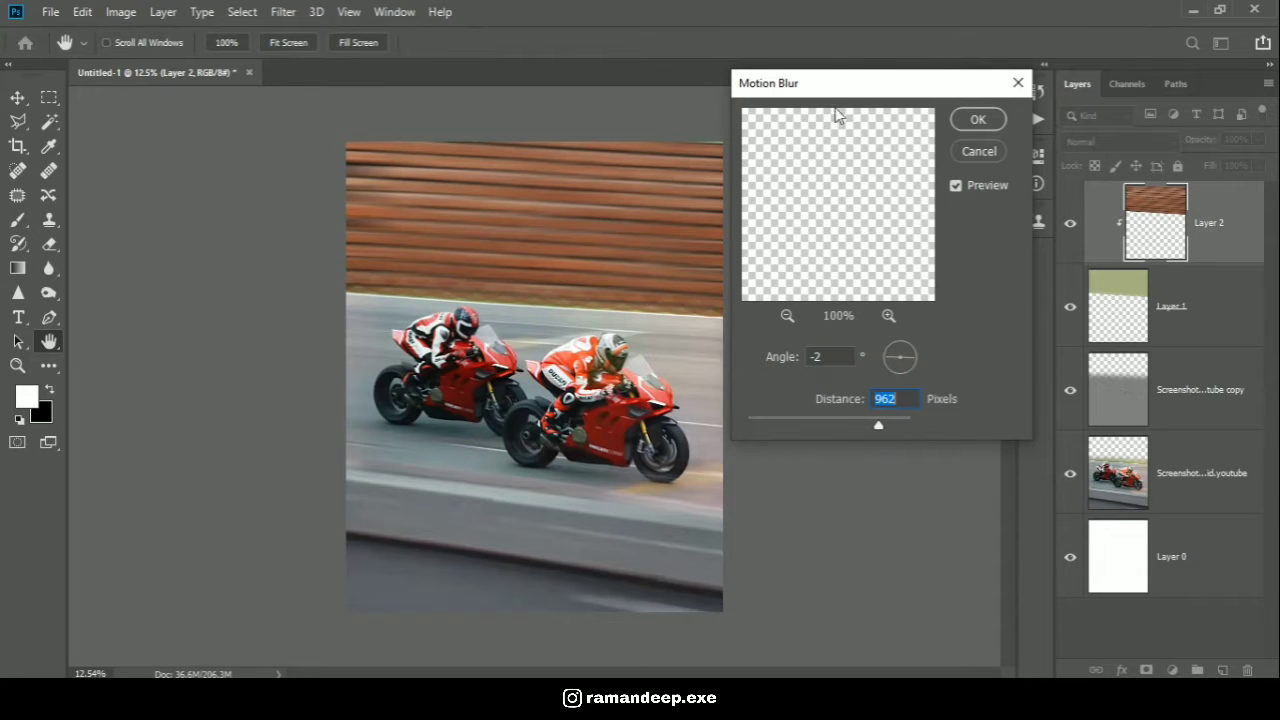
click(965, 124)
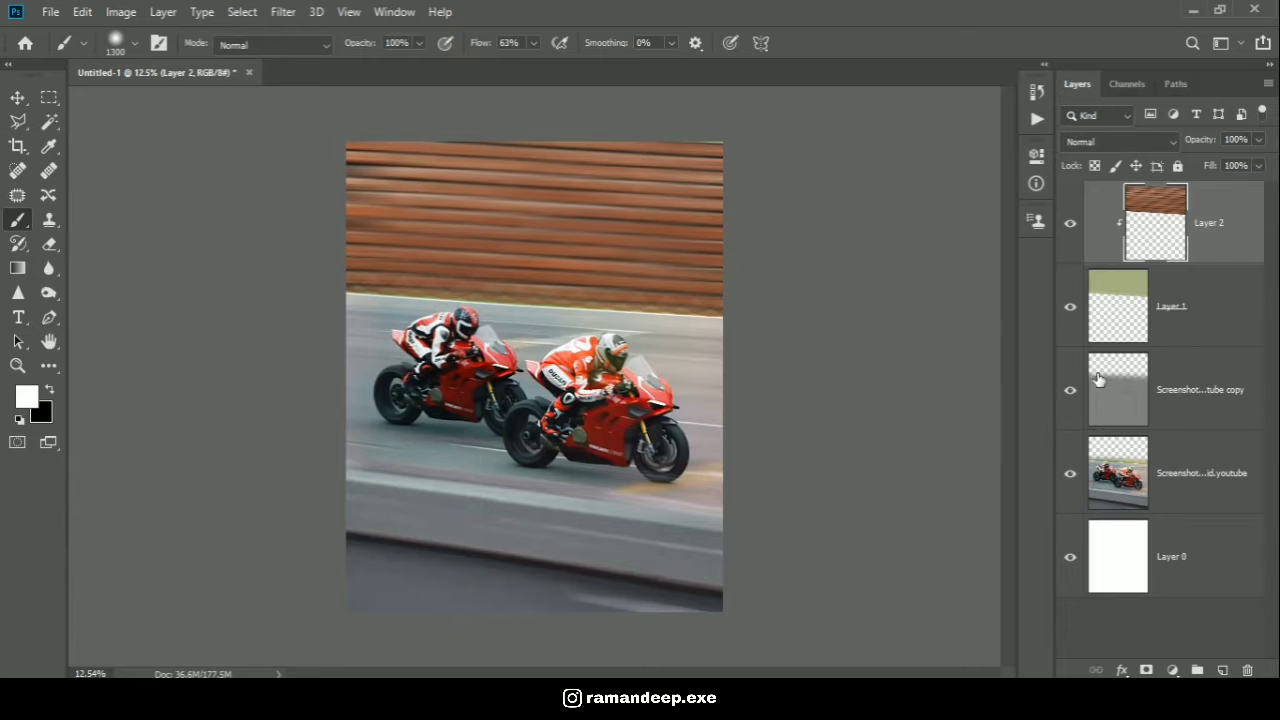
- Add a new layer clipped above Layer 2 and shade the wall with a soft black 1300 px brush at 2% flow
click(1222, 670)
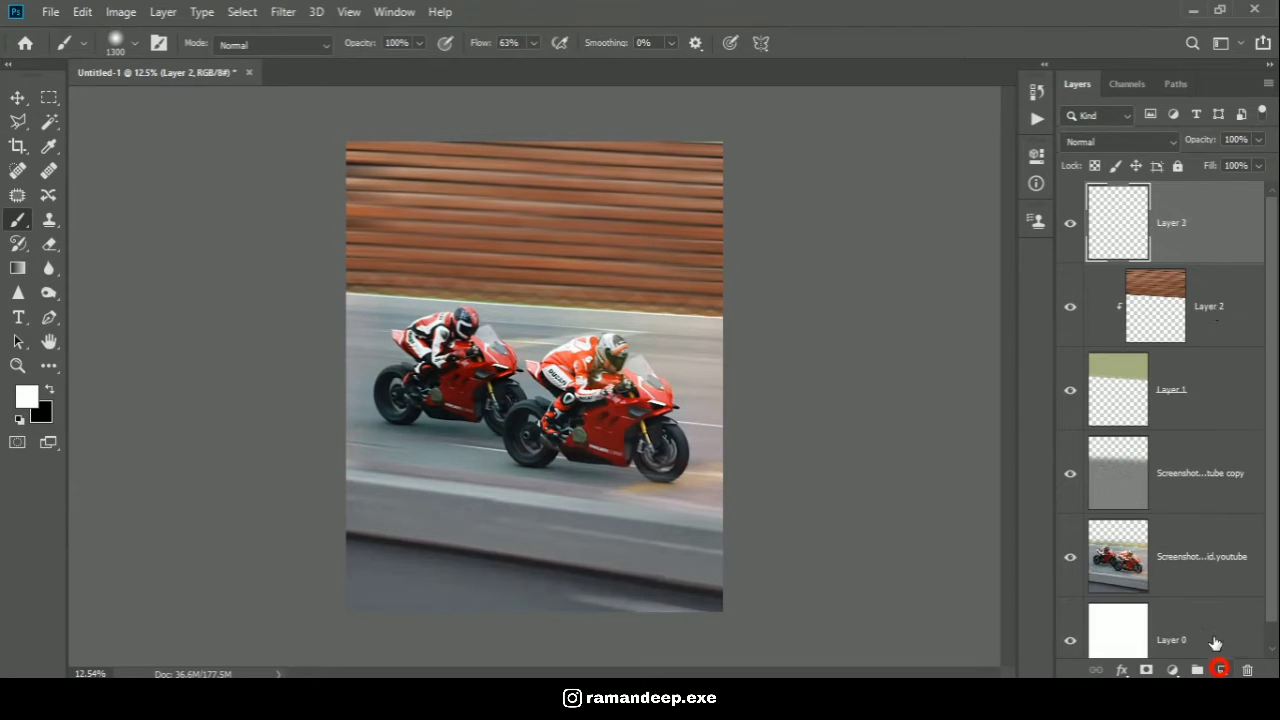
alt+click(1198, 261)
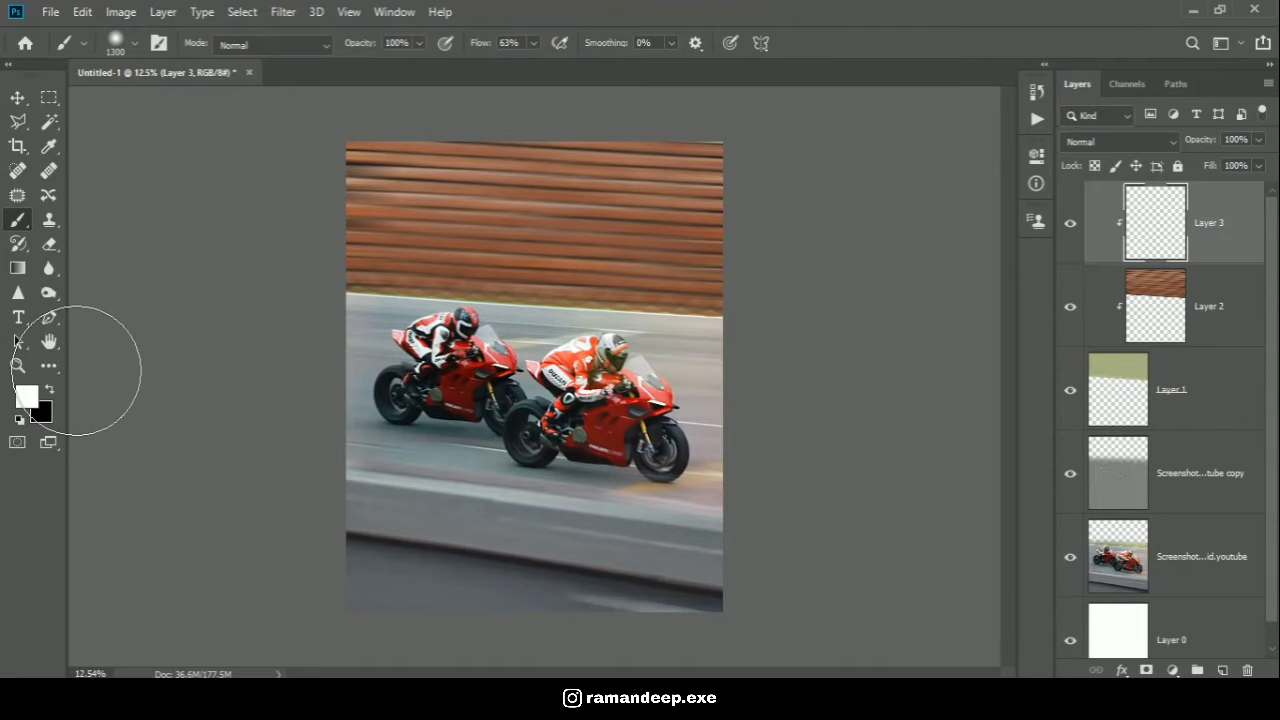
key(x)
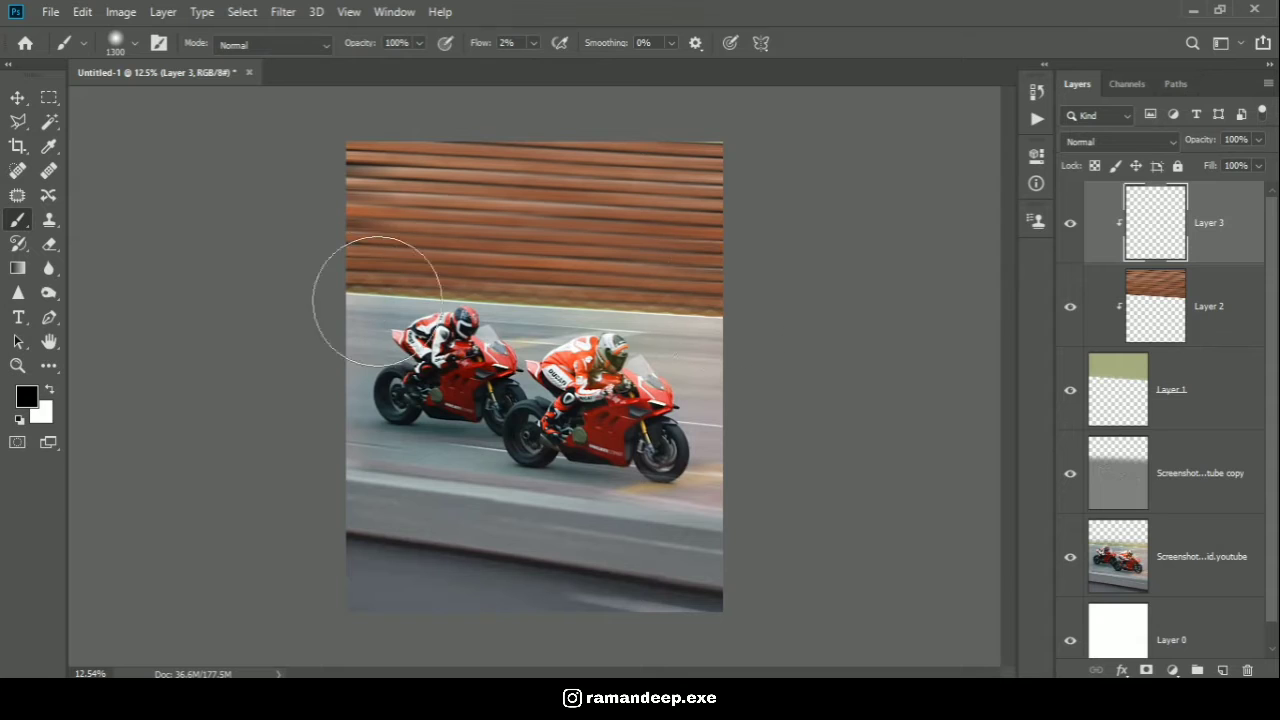
mouse_move(831, 316)
mouse_down()
mouse_move(346, 241)
mouse_move(504, 286)
mouse_move(337, 214)
mouse_up()
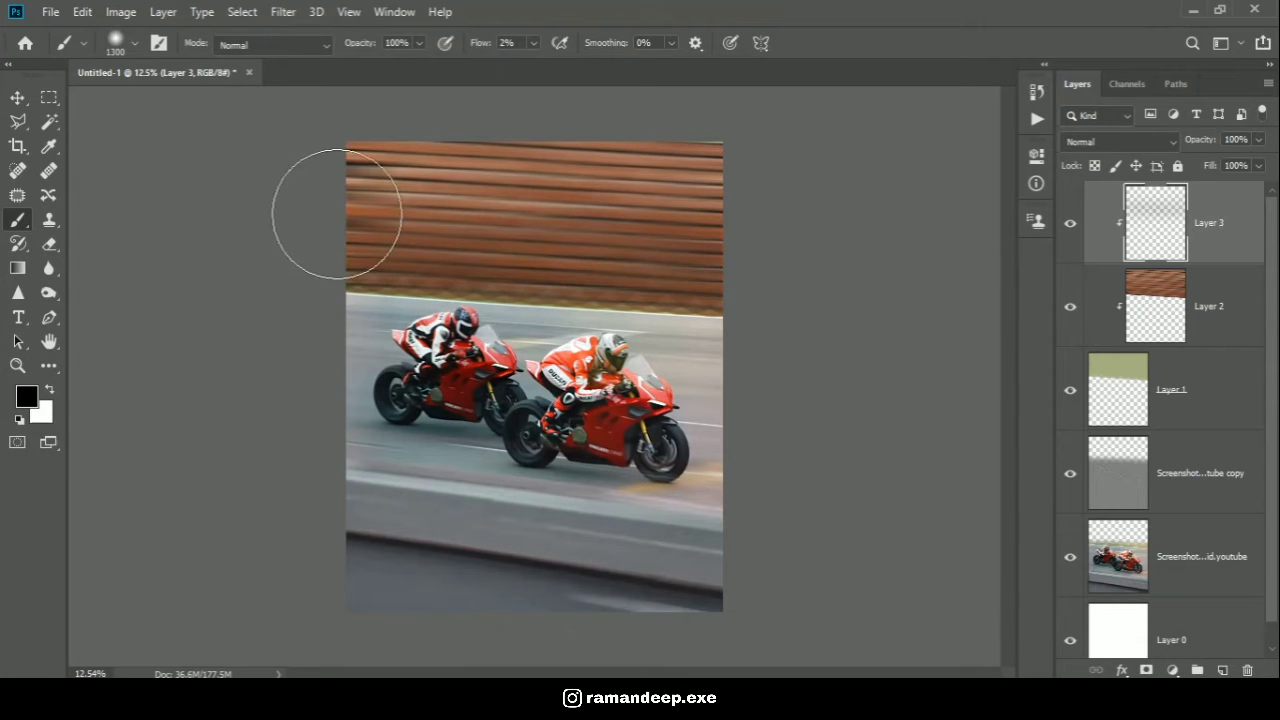
mouse_move(868, 251)
mouse_down()
mouse_move(300, 257)
mouse_move(849, 363)
mouse_move(357, 223)
mouse_move(442, 203)
mouse_up()
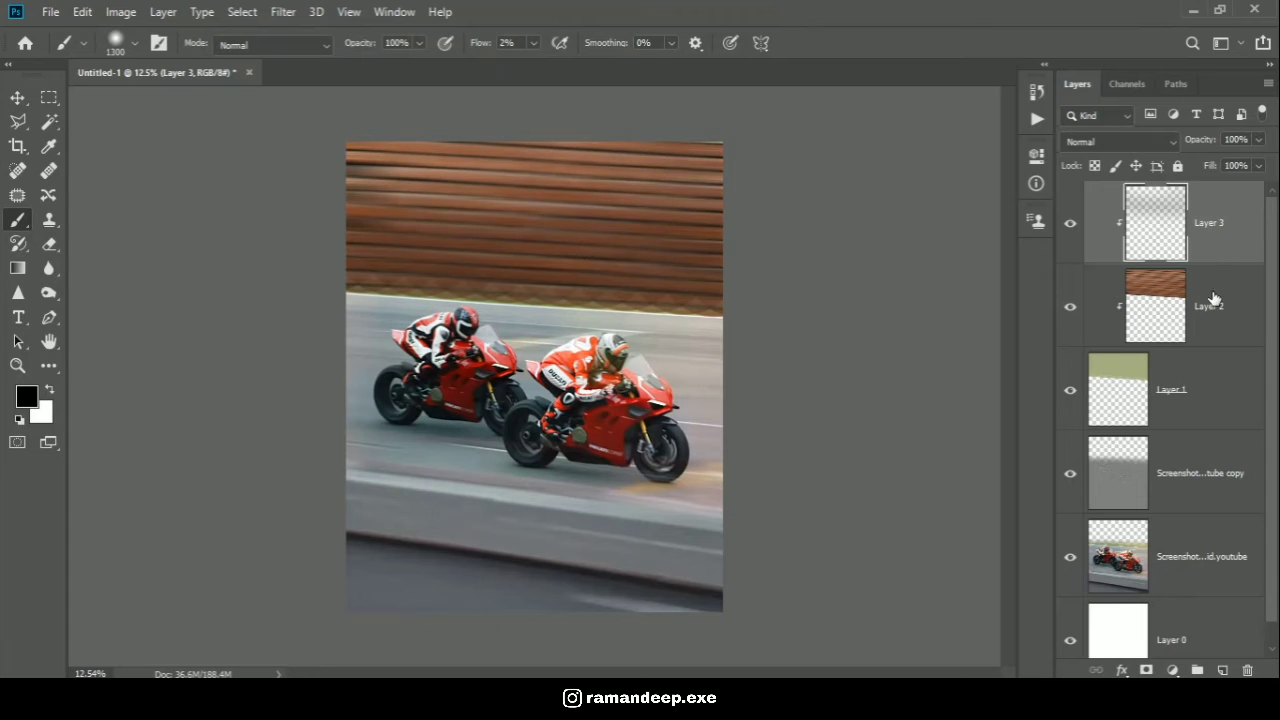
- Apply a Gaussian Blur with a 7.0-pixel radius to the wall on Layer 2
click(1206, 297)
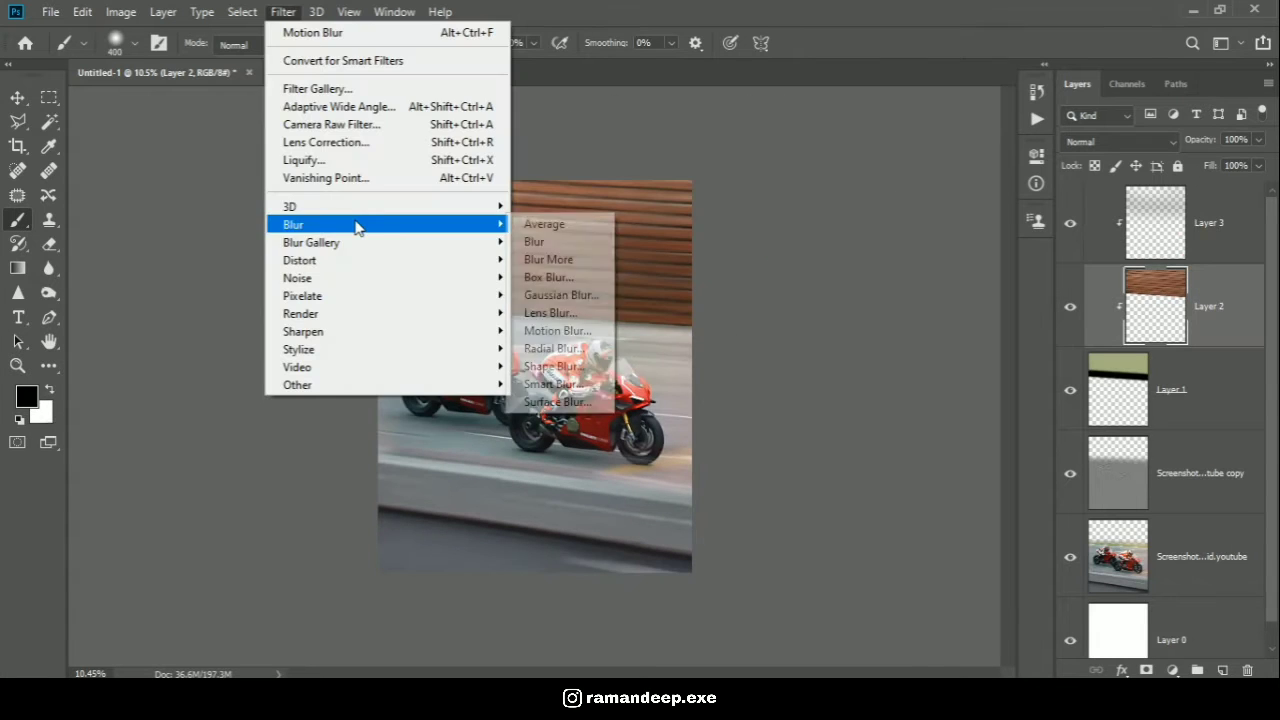
click(588, 301)
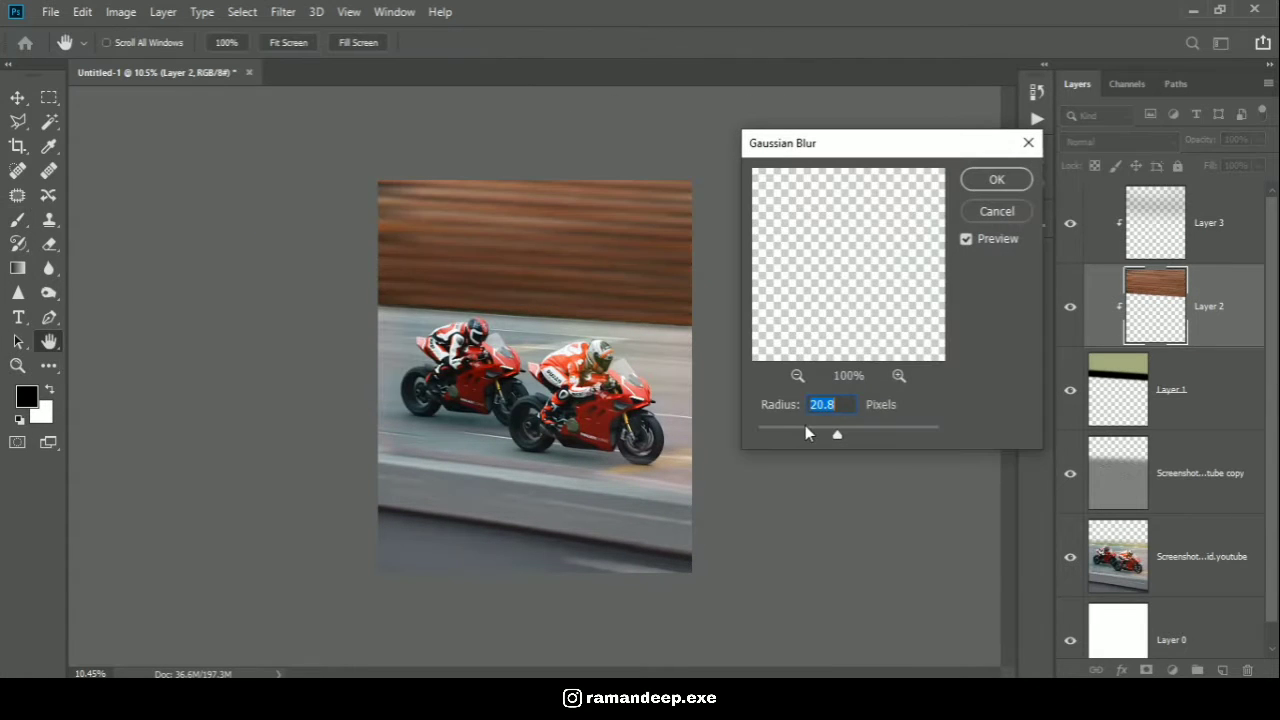
drag(826, 439, 816, 440)
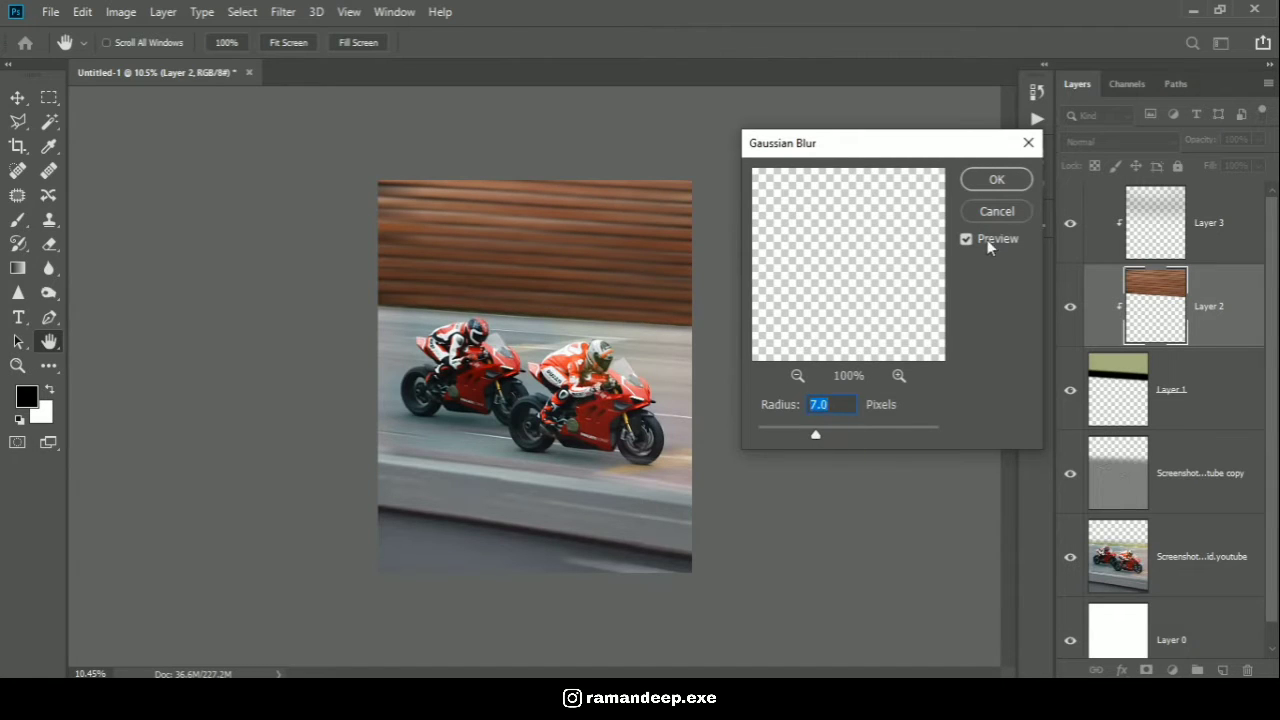
click(986, 180)
- Add a Hue/Saturation adjustment above the original motorcycle screenshot layer with saturation -100 and lightness -1
key(b)
scroll(545, 285, up, 3)
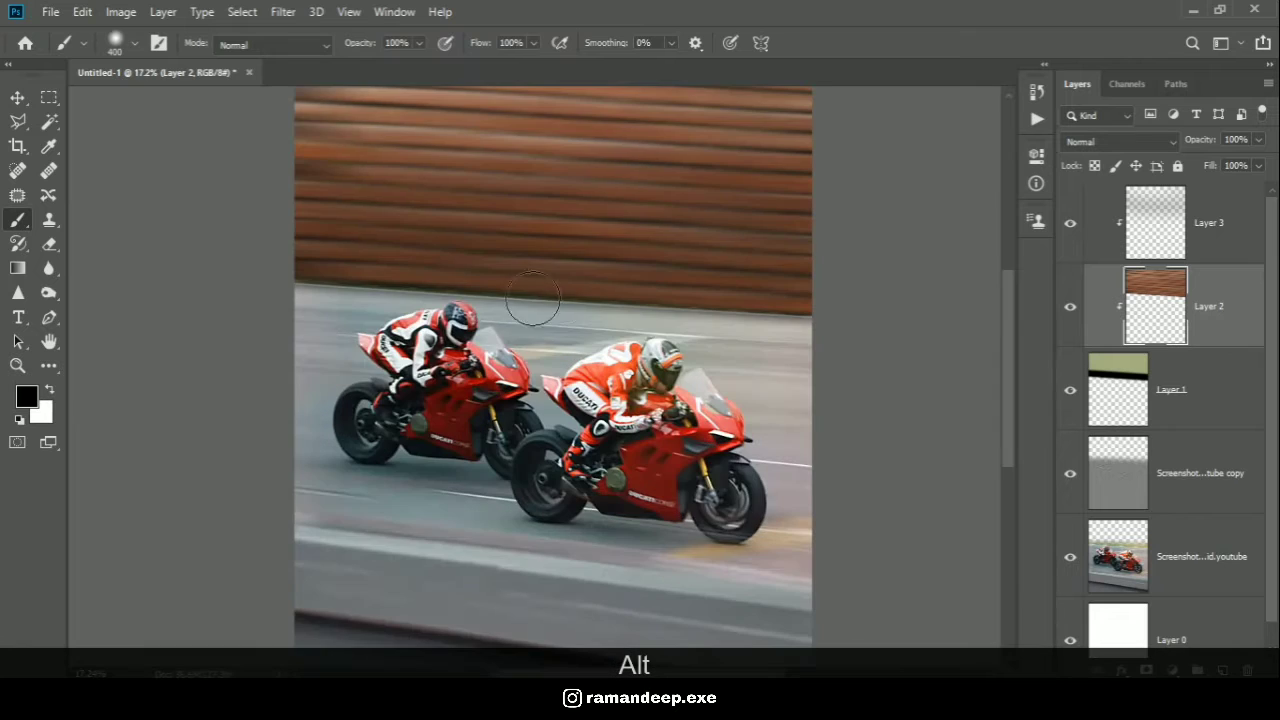
scroll(565, 285, down, 3)
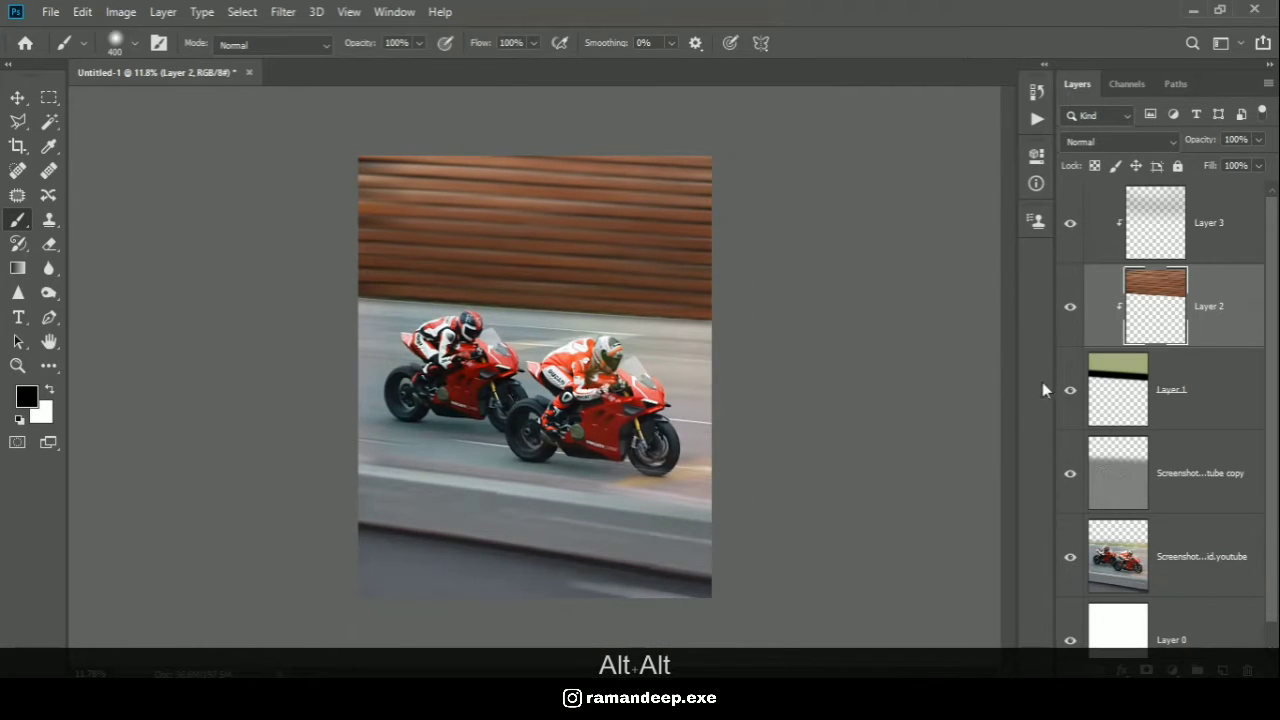
scroll(1178, 530, down, 1)
click(1189, 512)
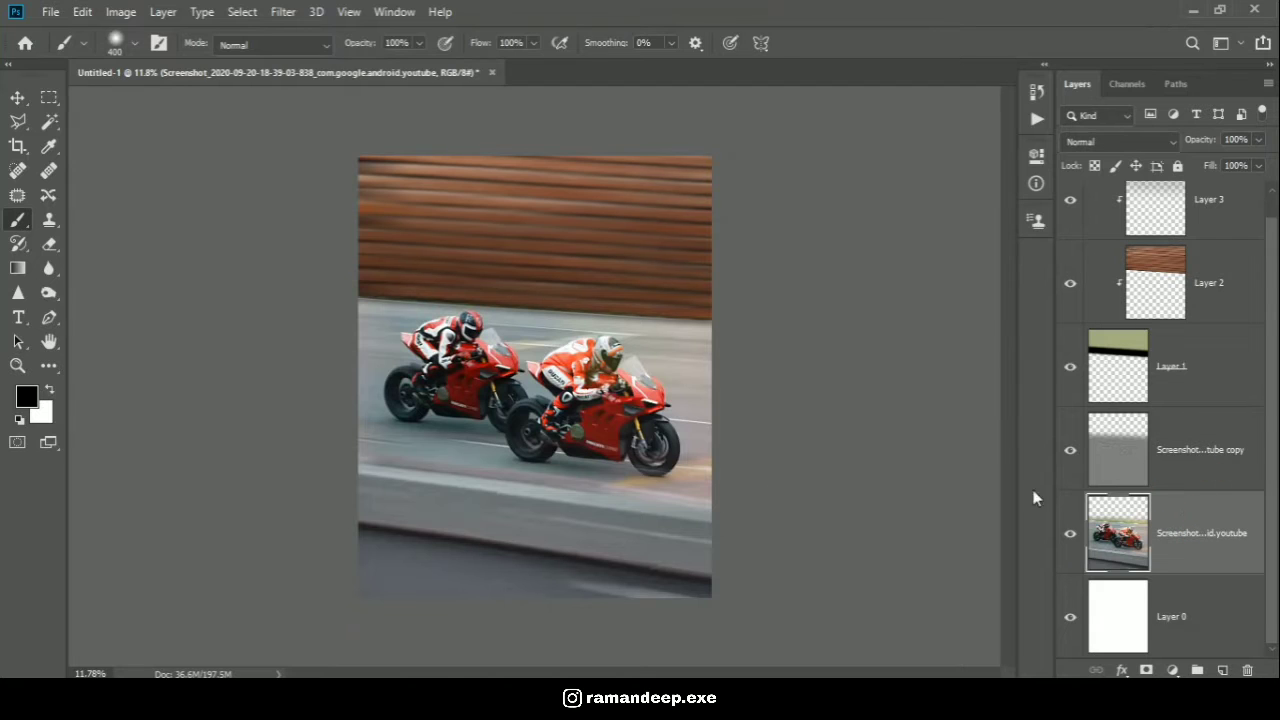
key(p)
scroll(533, 447, up, 5)
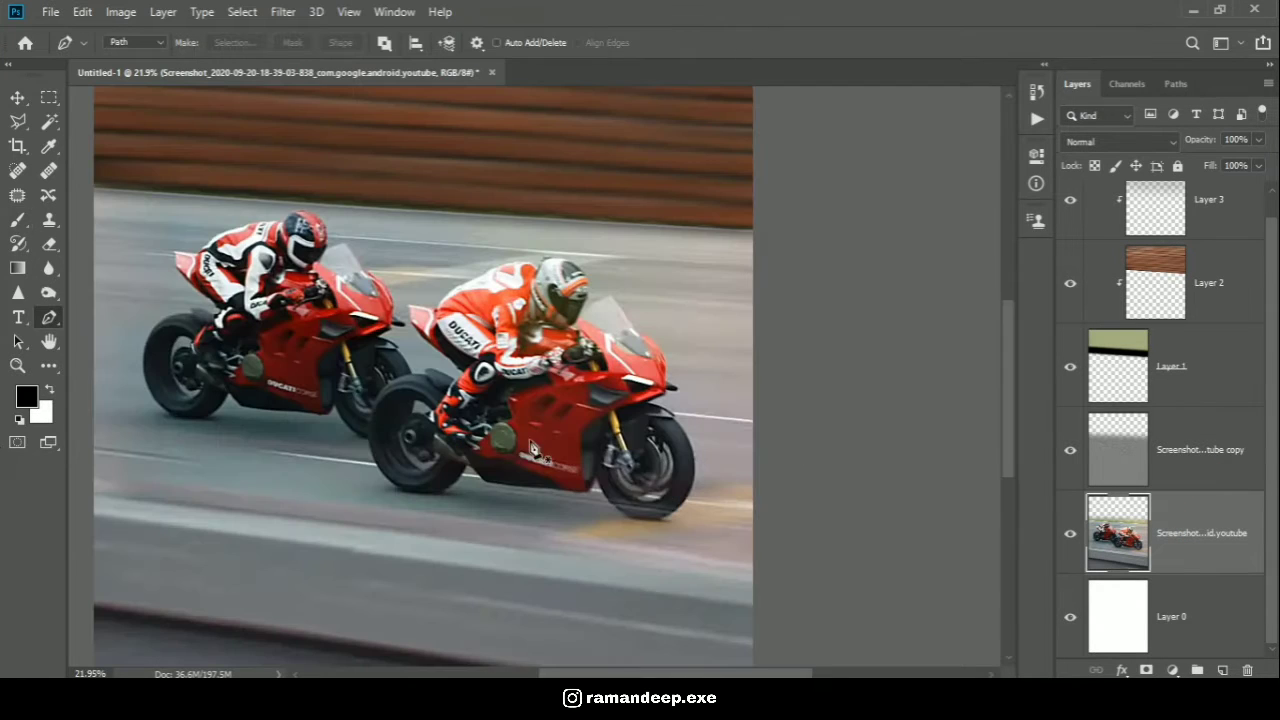
click(1174, 671)
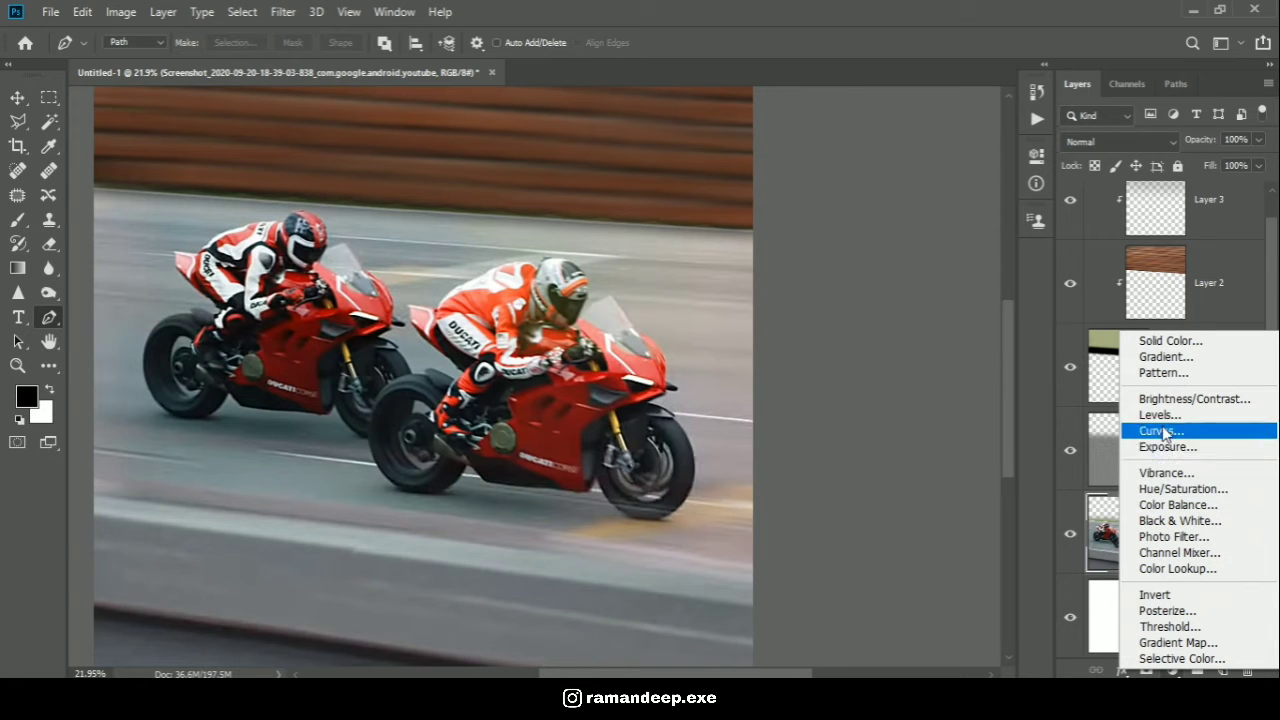
click(1171, 489)
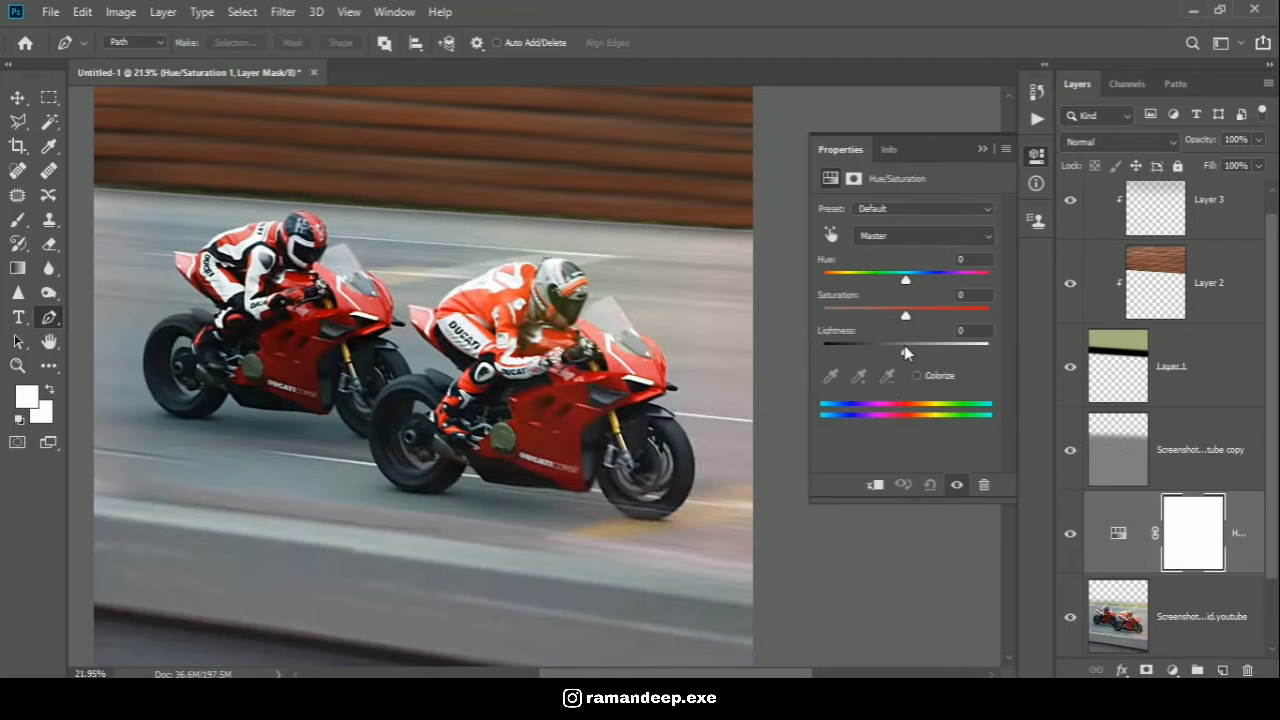
drag(822, 318, 770, 320)
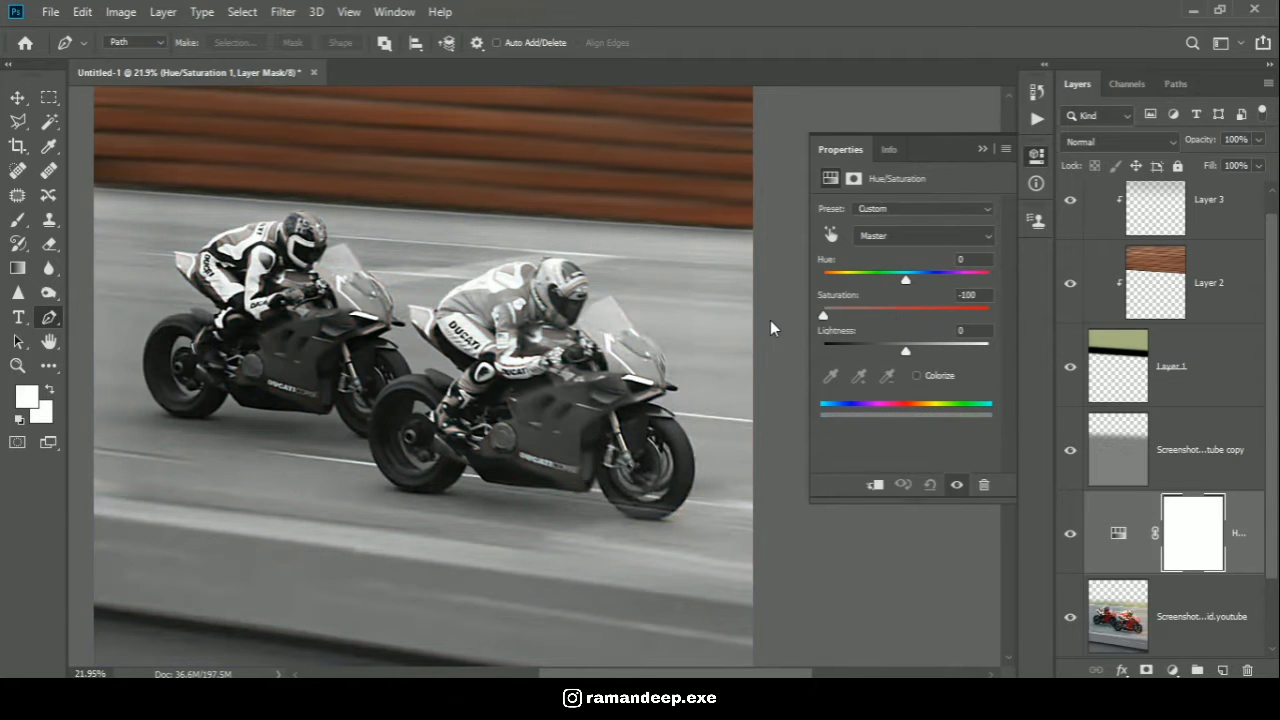
click(907, 352)
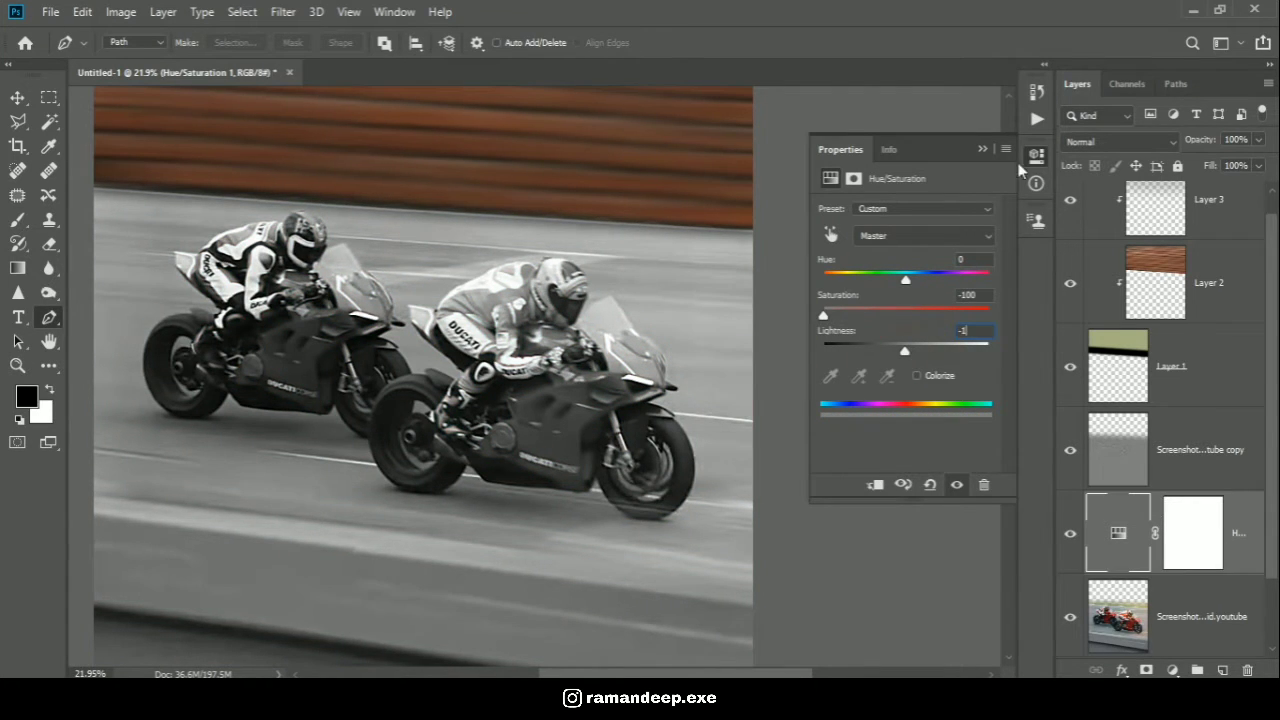
click(1038, 157)
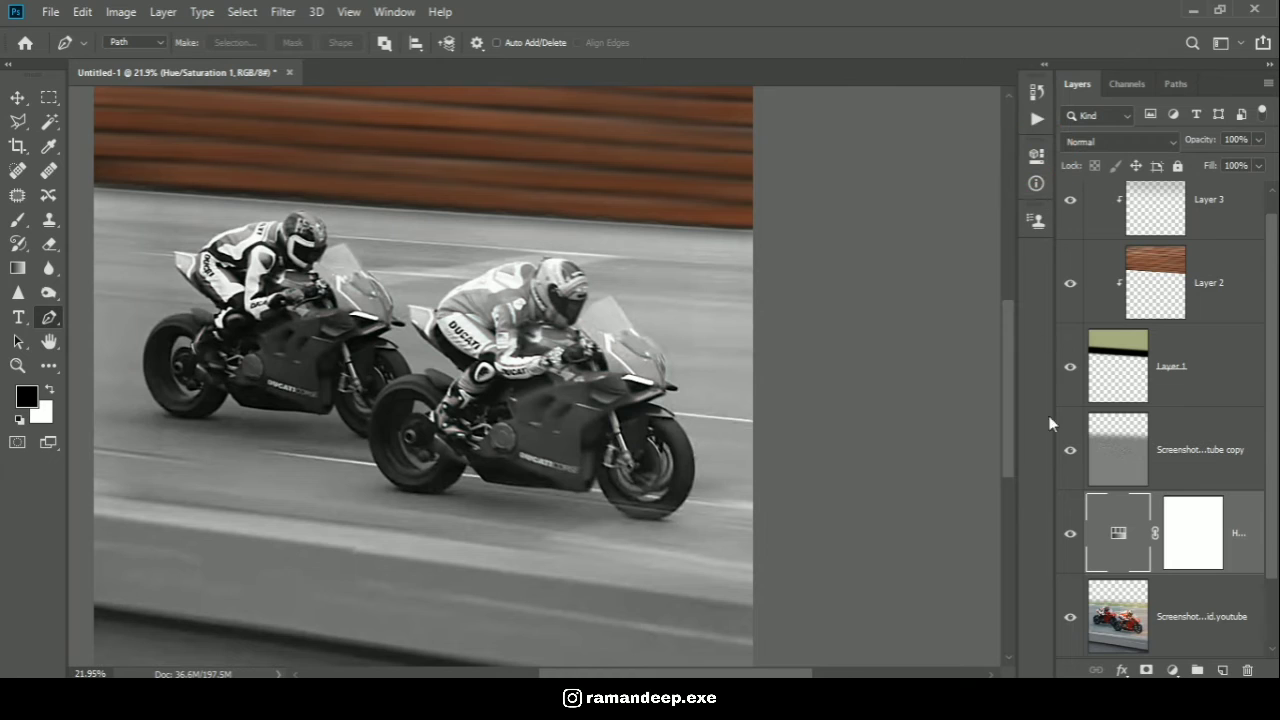
- Invert the Hue/Saturation layer's mask to black
click(1178, 556)
key(ctrl)
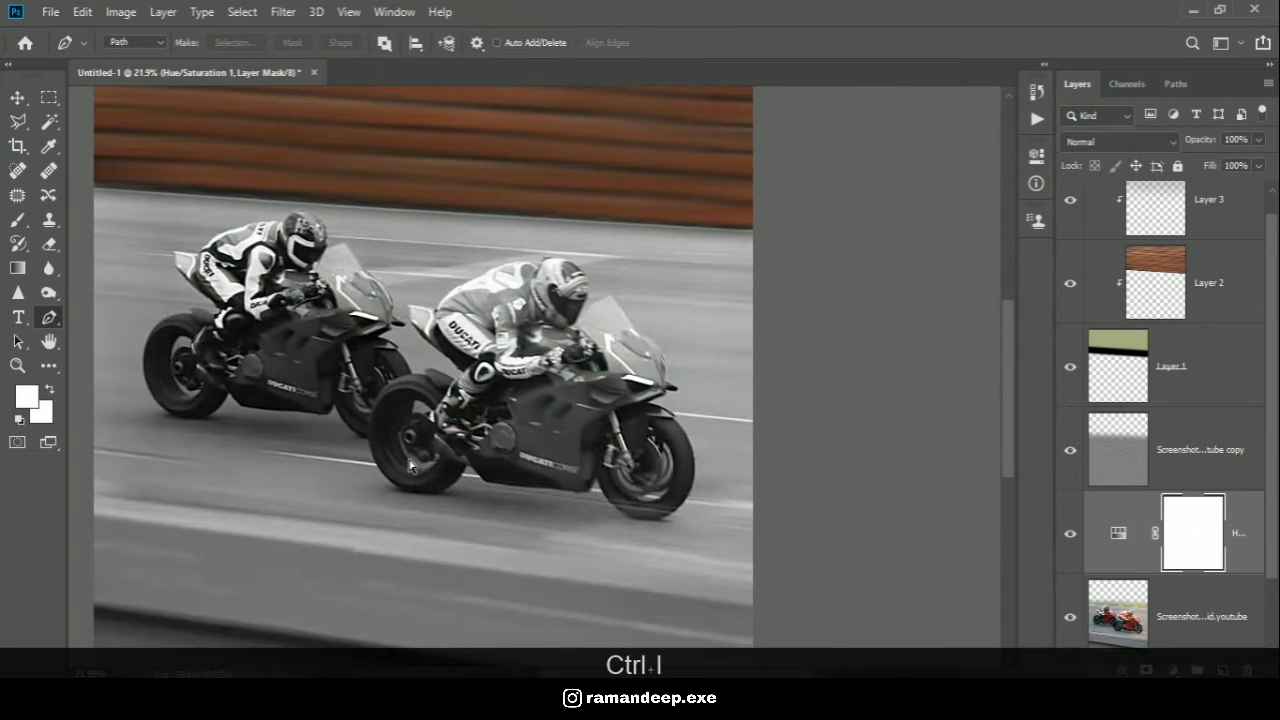
key(ctrl+i)
- Paint white with a soft 150 px brush on the Hue/Saturation mask over the front bike's side fairing, nose and windscreen
scroll(555, 303, up, 3)
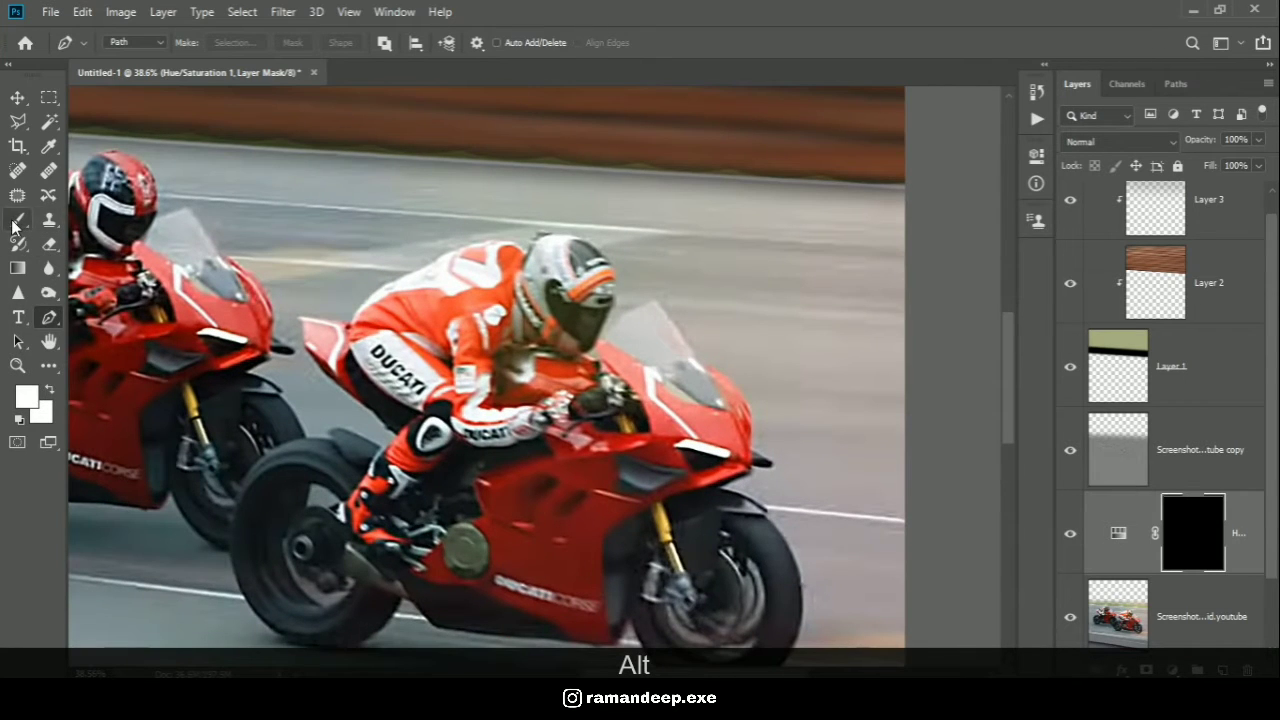
click(17, 220)
scroll(570, 445, down, 1)
mouse_move(571, 443)
mouse_down()
mouse_move(532, 496)
mouse_move(556, 468)
mouse_move(511, 477)
mouse_move(558, 539)
mouse_up()
key(bracketleft)
key(bracketleft)
key(bracketleft)
key(bracketleft)
key(bracketleft)
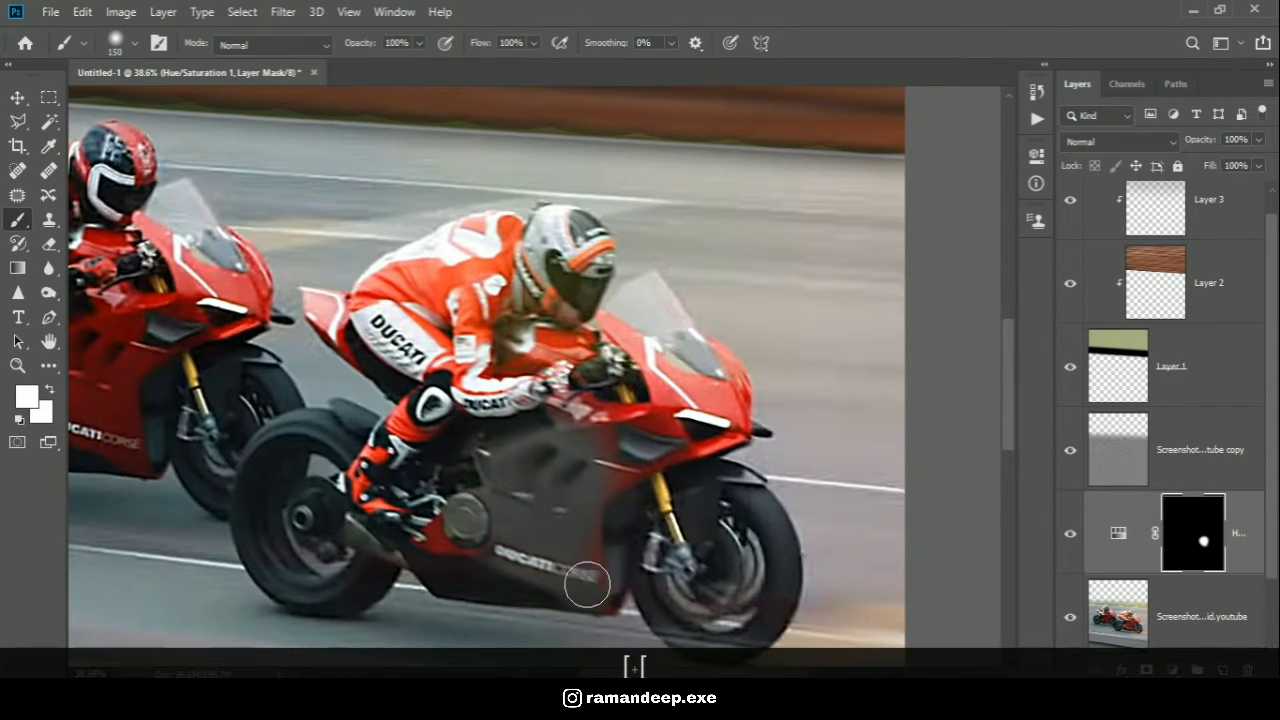
drag(610, 482, 598, 428)
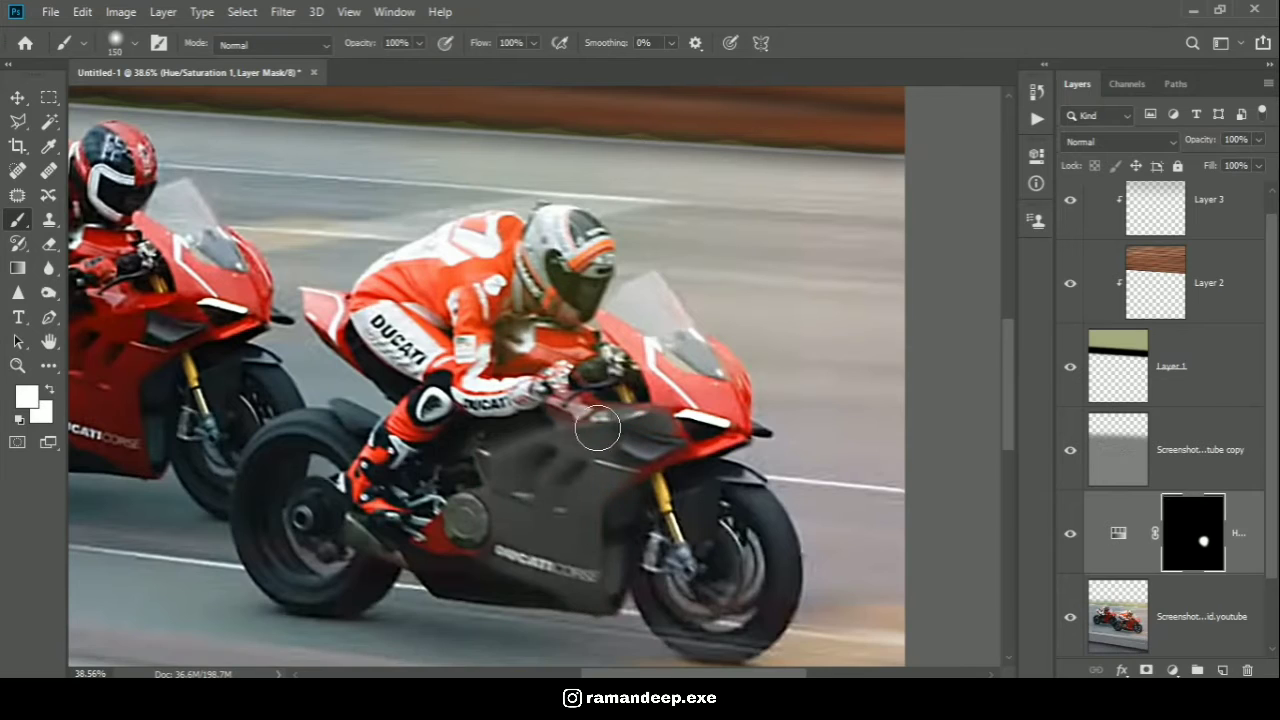
drag(559, 388, 645, 359)
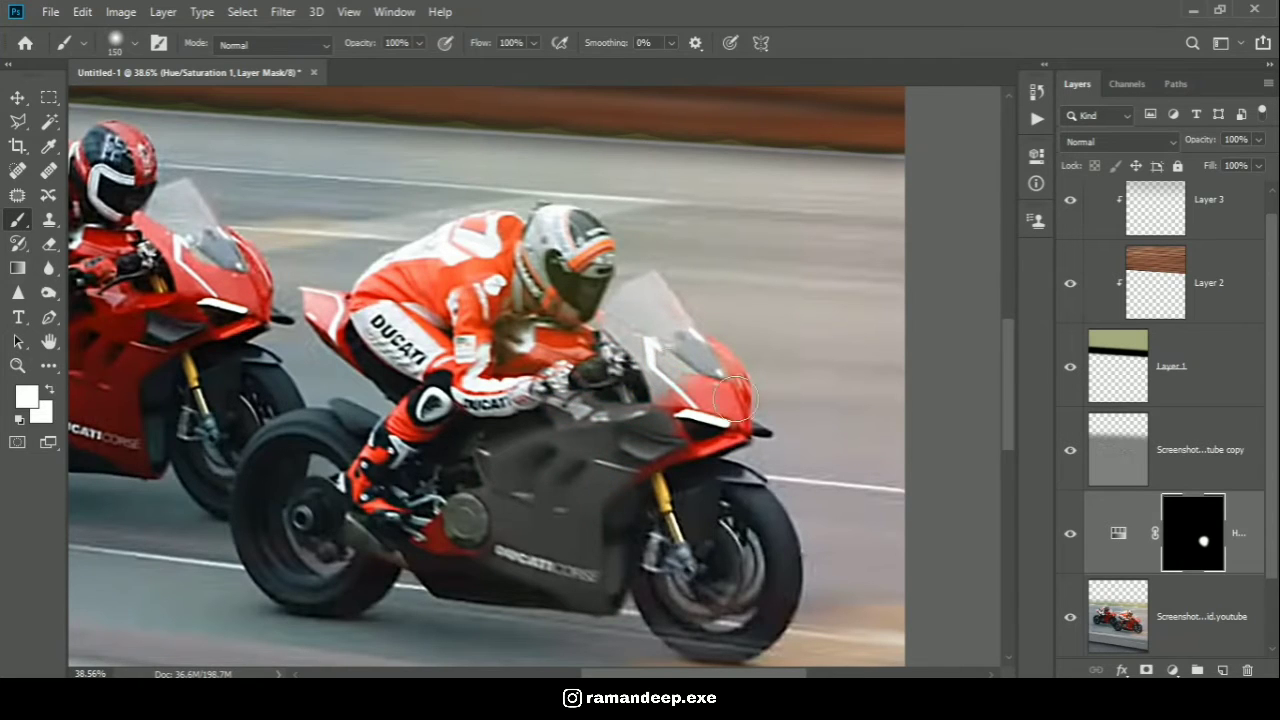
mouse_move(733, 399)
mouse_down()
mouse_move(661, 382)
mouse_move(710, 345)
mouse_up()
drag(706, 428, 734, 436)
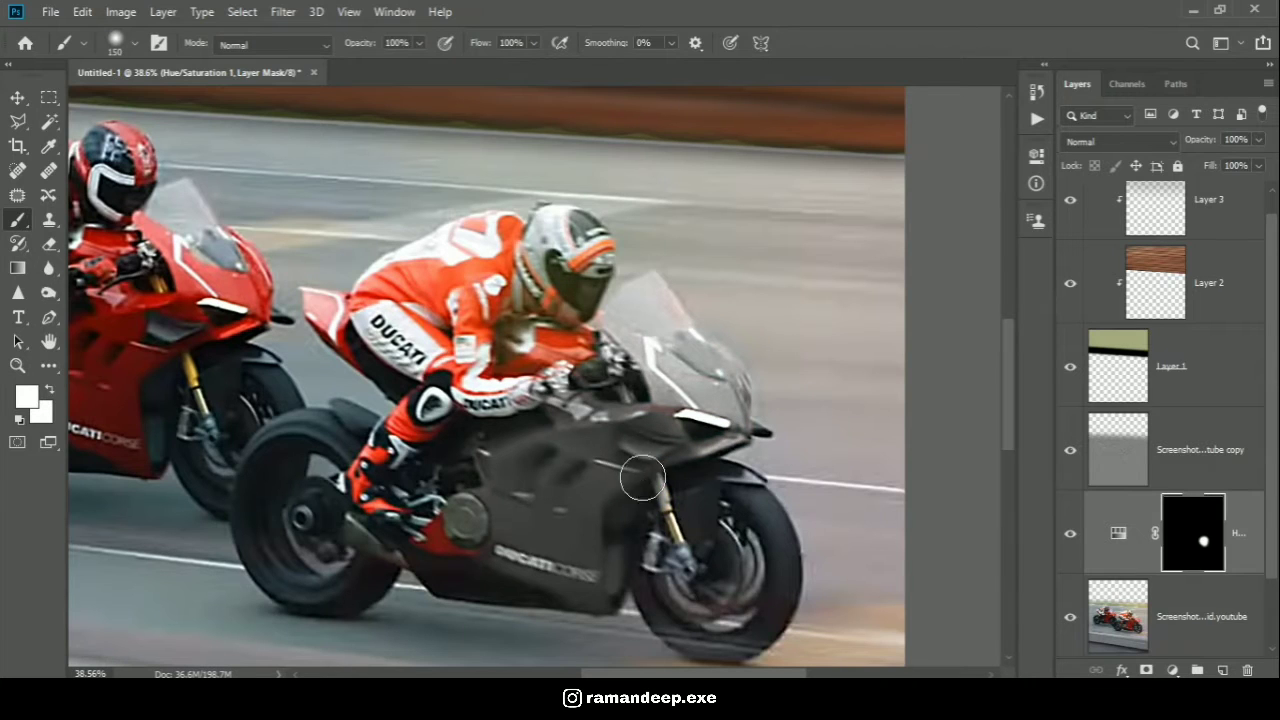
- Paint white on the Hue/Saturation mask over the front bike's rear lower fairing and tail, and the rider's boots, suit and helmet
mouse_move(387, 512)
mouse_down()
mouse_move(369, 465)
mouse_move(414, 402)
mouse_up()
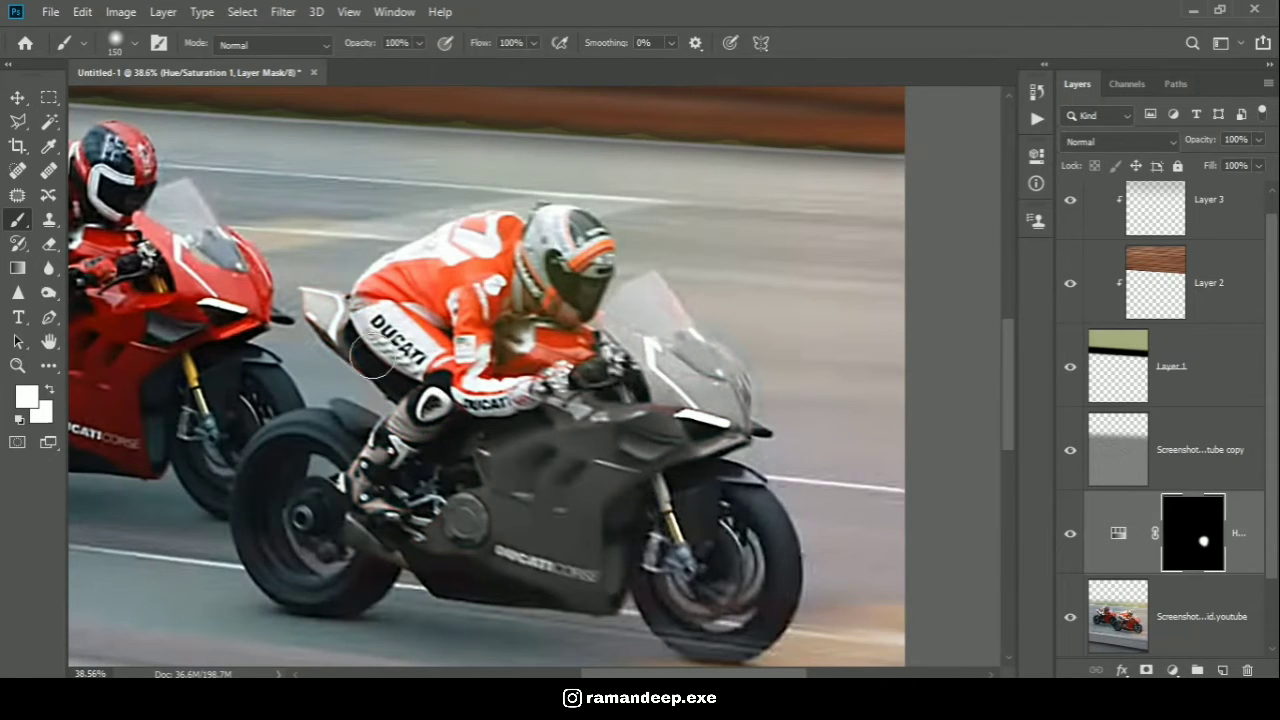
mouse_move(372, 355)
mouse_down()
mouse_move(374, 290)
mouse_move(465, 237)
mouse_move(474, 296)
mouse_move(440, 362)
mouse_move(546, 331)
mouse_move(512, 254)
mouse_up()
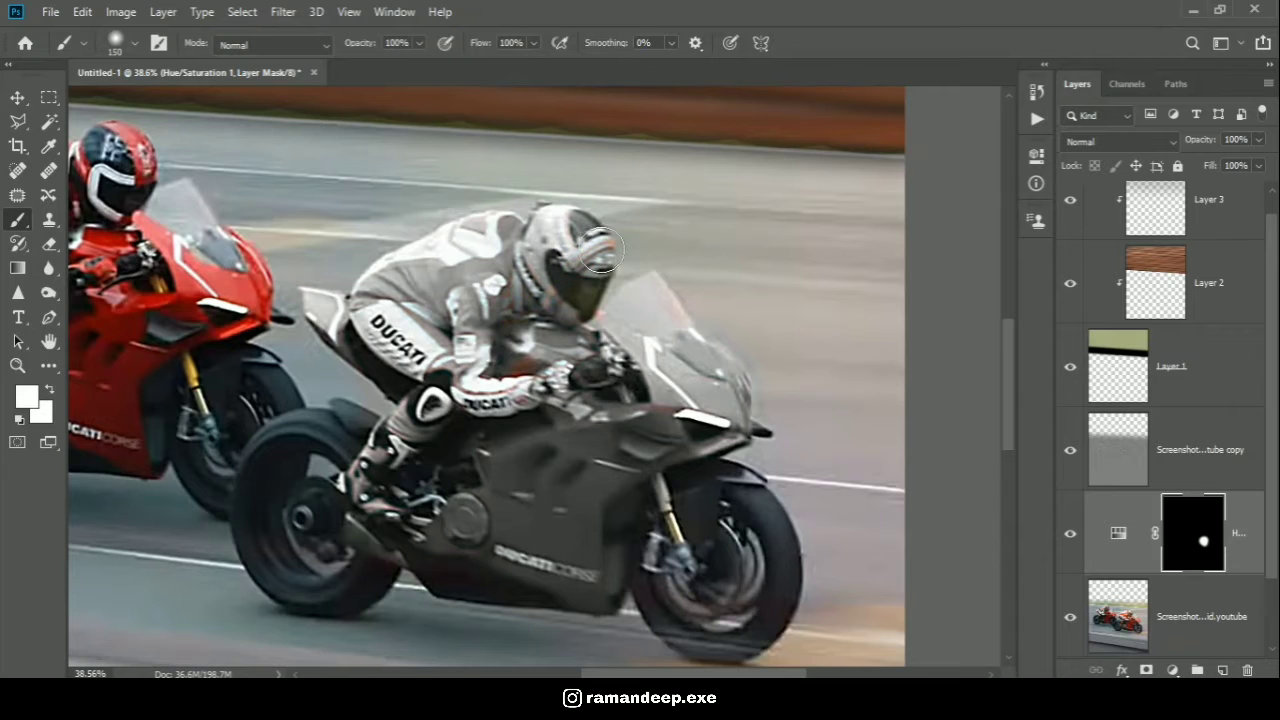
alt+scroll(585, 581, down, 3)
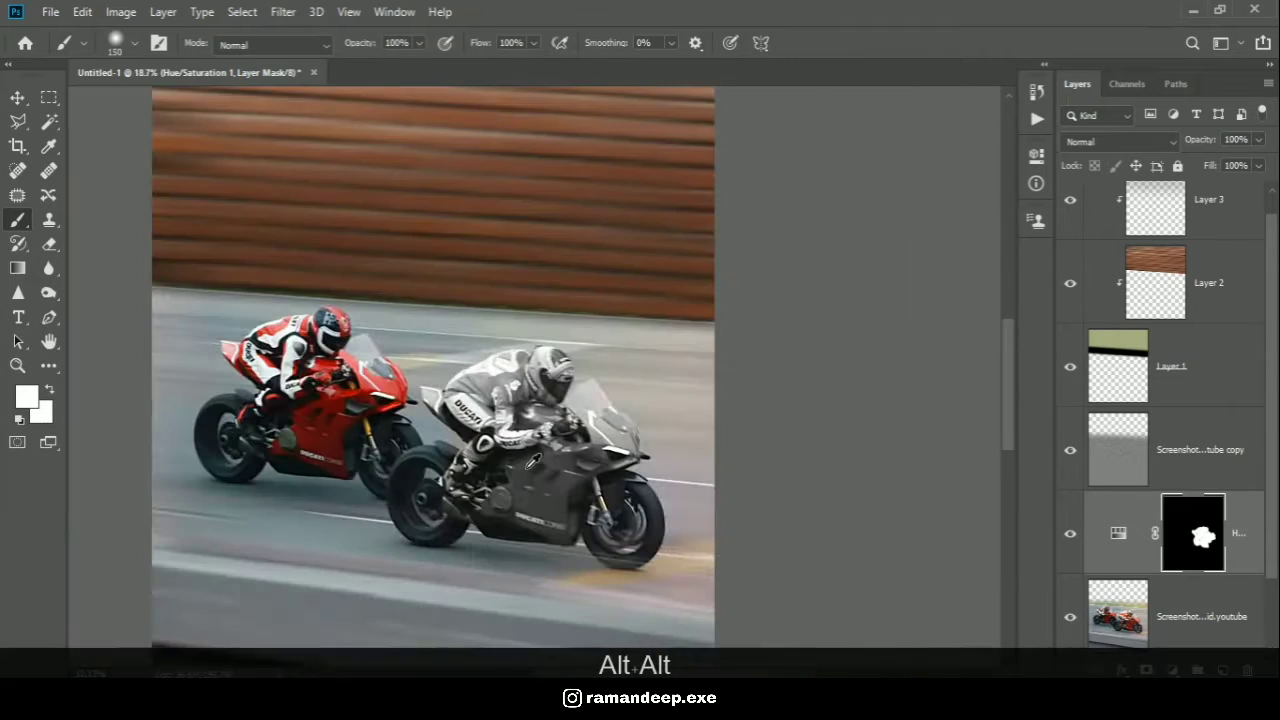
- Add a Brightness/Contrast adjustment above the Hue/Saturation layer with brightness 90 and invert its mask to black
click(1172, 670)
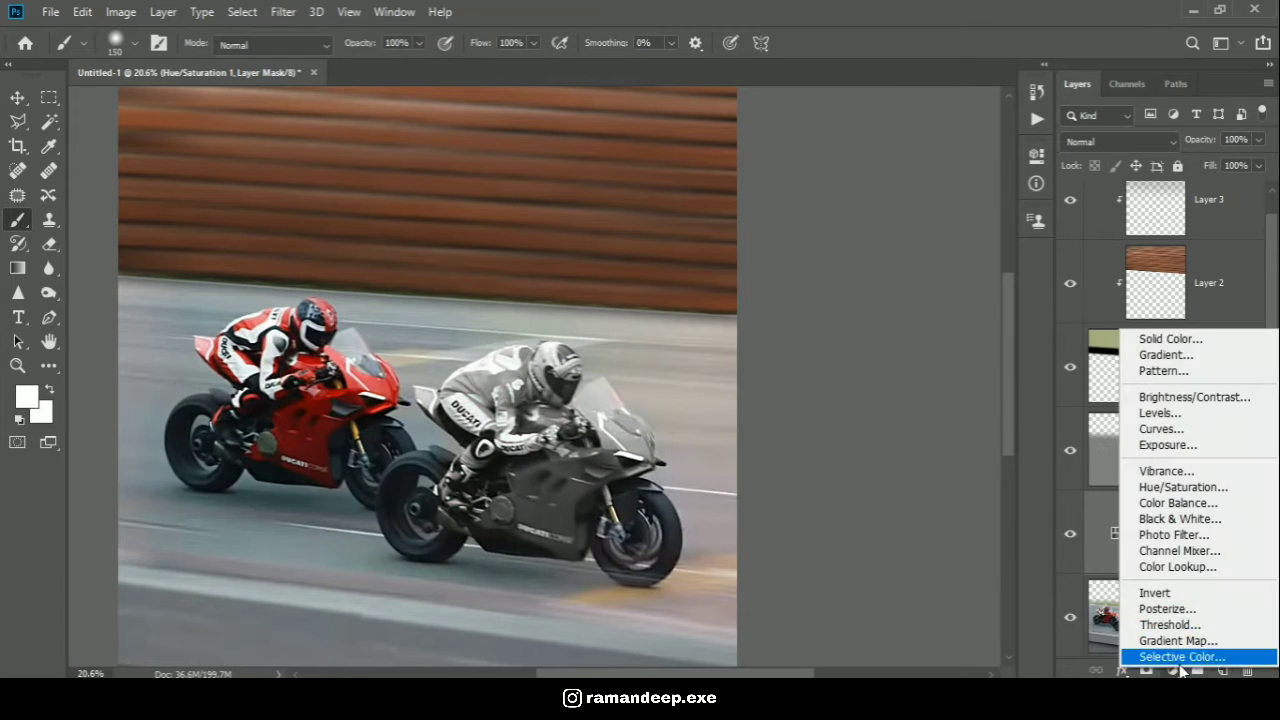
click(1172, 398)
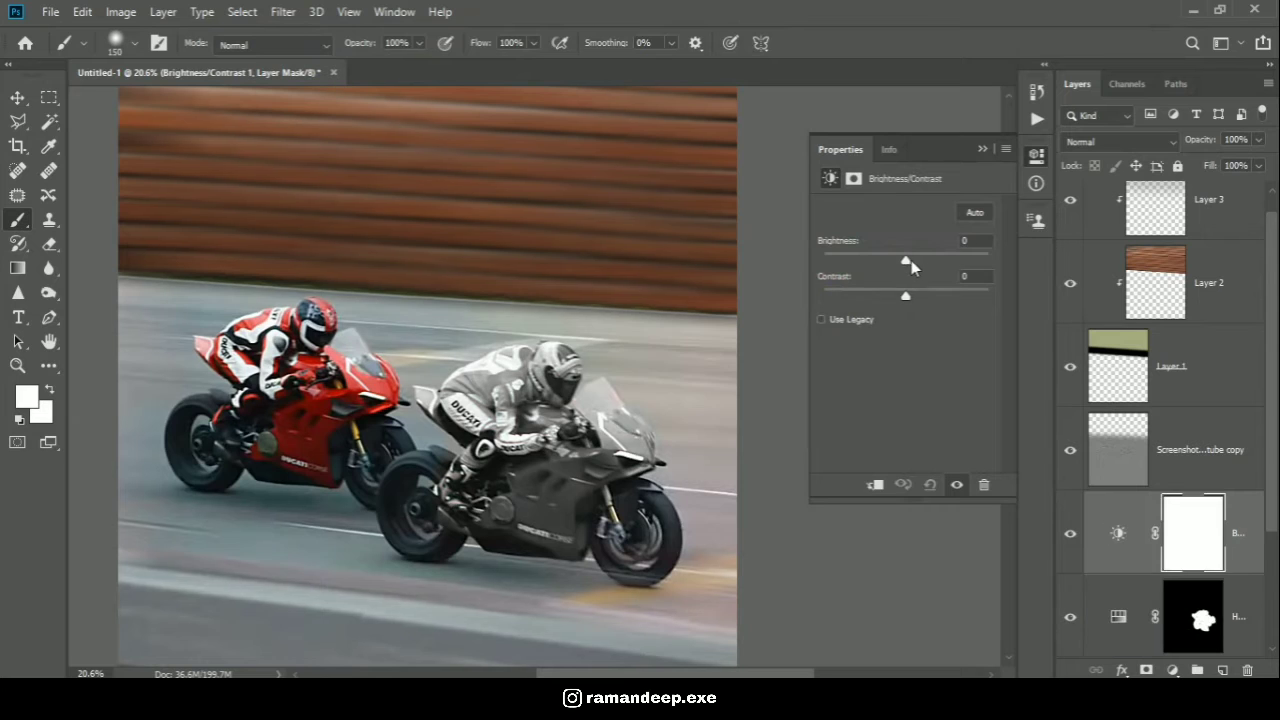
drag(906, 260, 949, 261)
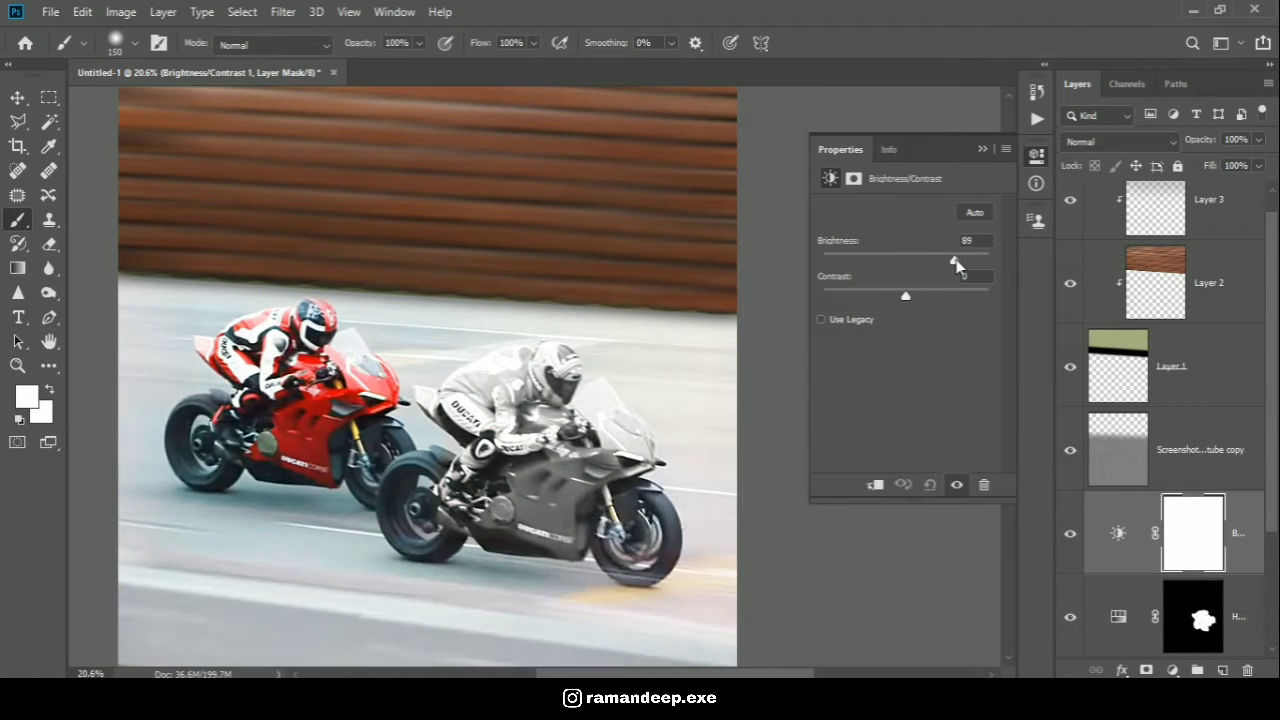
drag(957, 263, 957, 261)
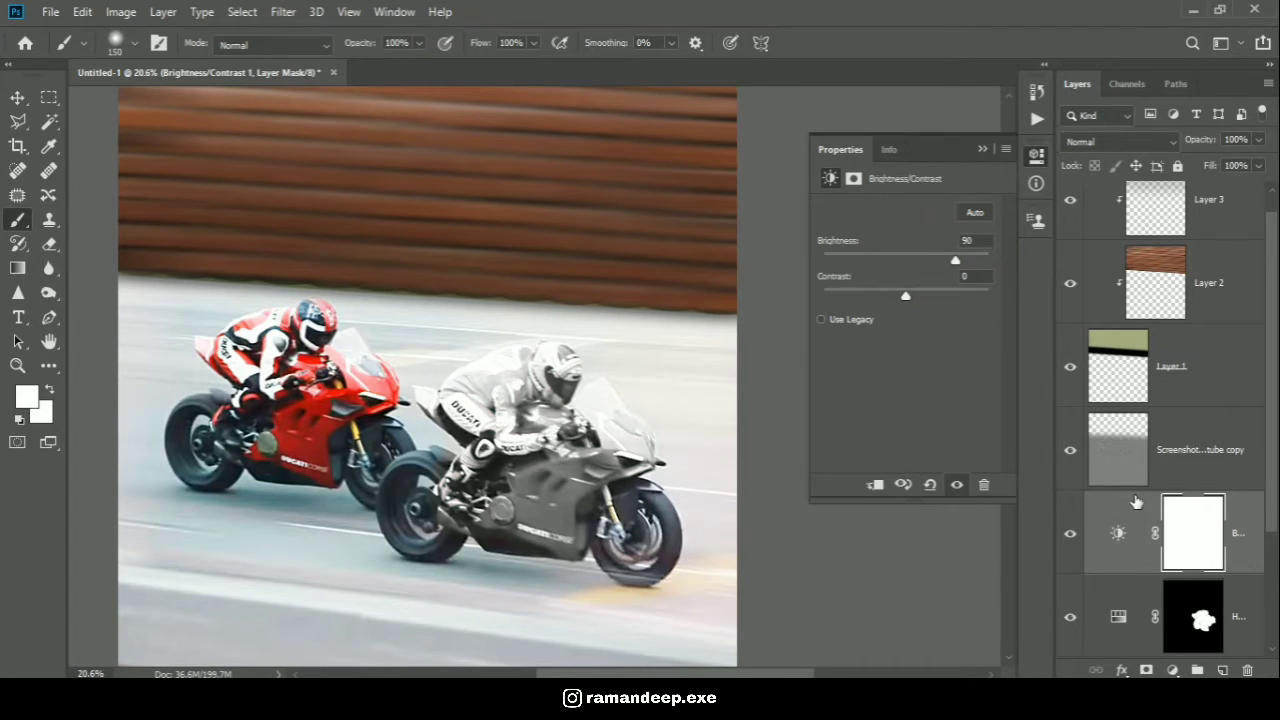
key(ctrl+i)
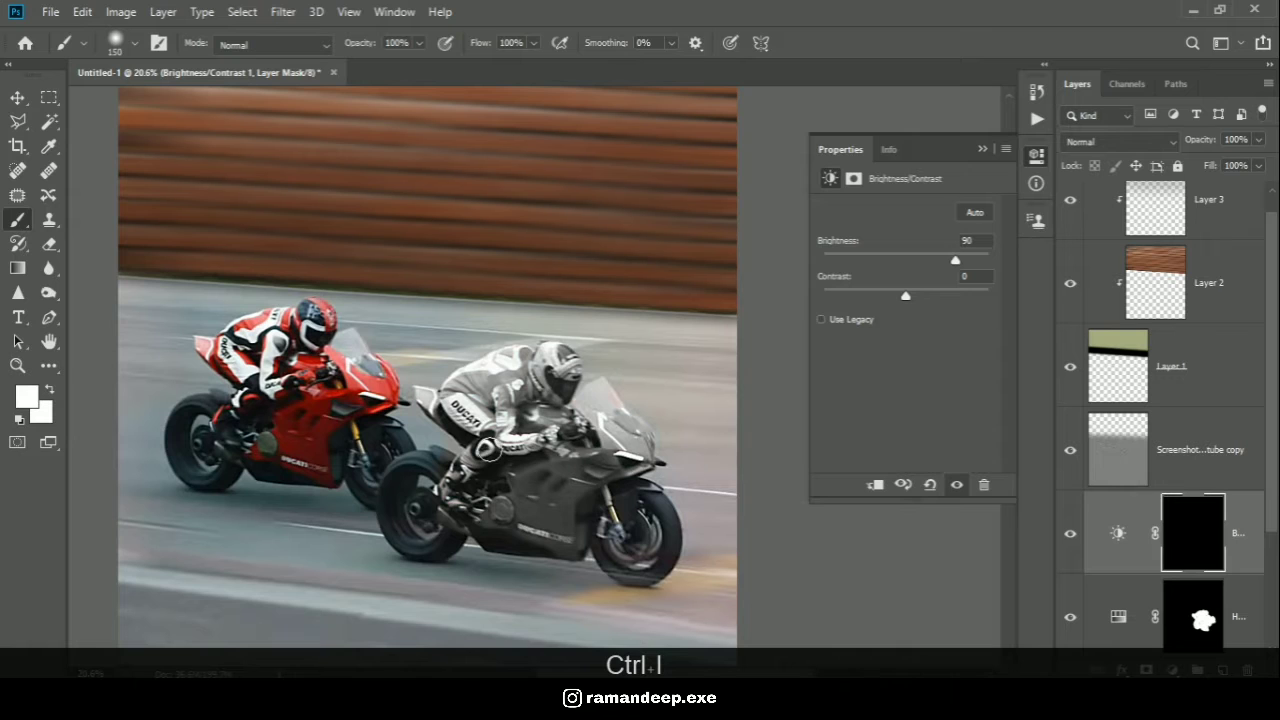
- Paint white on the Brightness/Contrast mask over the front bike's fairing, nose and windscreen and the rider's suit and helmet
alt+scroll(531, 499, up, 4)
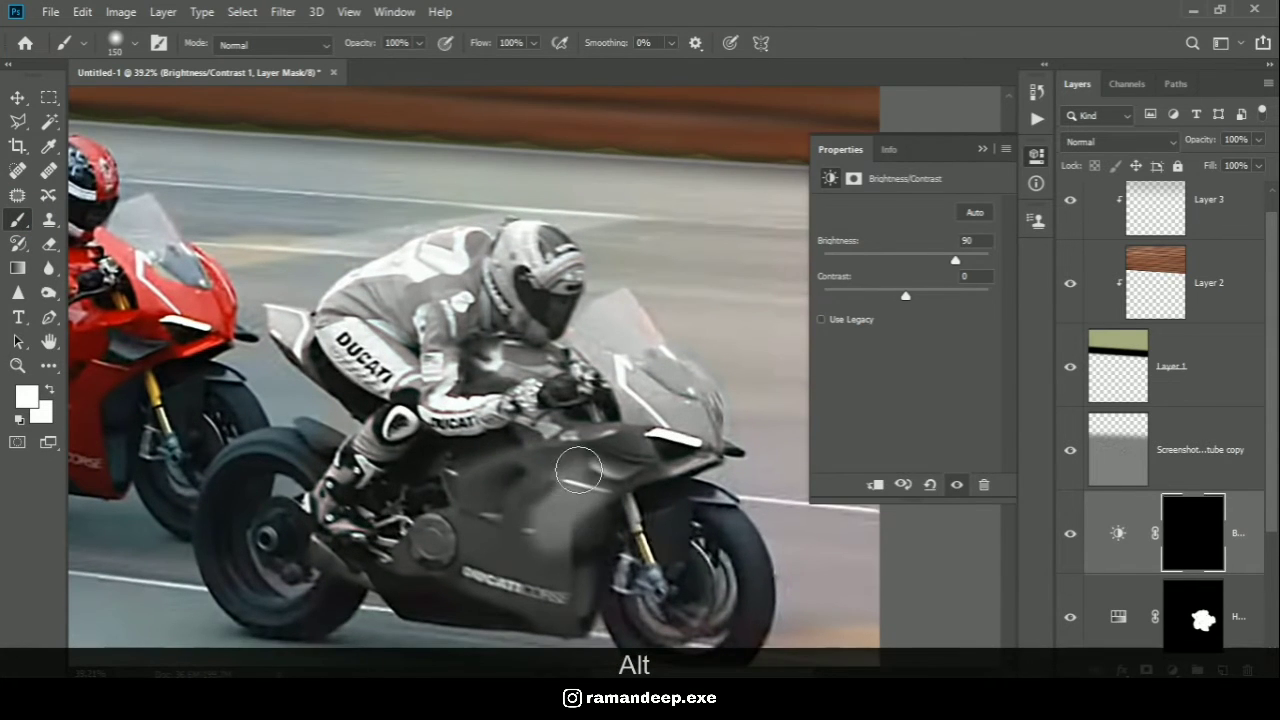
mouse_move(579, 470)
mouse_down()
mouse_move(541, 486)
mouse_move(497, 493)
mouse_move(538, 486)
mouse_move(436, 569)
mouse_move(398, 551)
mouse_move(431, 540)
mouse_move(416, 555)
mouse_move(560, 590)
mouse_up()
click(1037, 152)
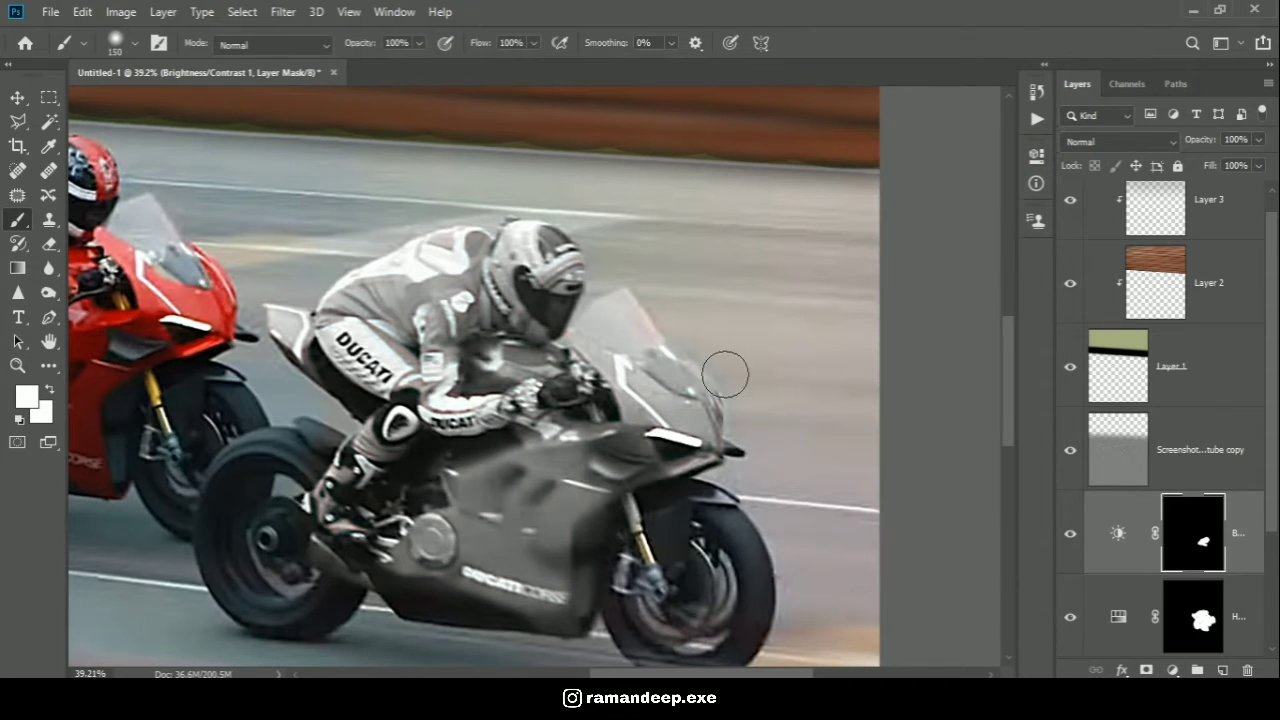
mouse_move(723, 371)
mouse_down()
mouse_move(640, 375)
mouse_move(620, 360)
mouse_move(714, 429)
mouse_move(680, 455)
mouse_move(737, 366)
mouse_move(729, 451)
mouse_move(609, 334)
mouse_move(693, 419)
mouse_move(640, 468)
mouse_move(530, 440)
mouse_move(500, 522)
mouse_move(559, 591)
mouse_move(598, 600)
mouse_move(645, 505)
mouse_move(690, 560)
mouse_move(641, 570)
mouse_move(695, 560)
mouse_up()
key(x)
key(x)
scroll(486, 466, down, 1)
key(x)
key(x)
mouse_move(278, 262)
mouse_down()
mouse_move(303, 294)
mouse_move(480, 320)
mouse_move(556, 194)
mouse_move(330, 340)
mouse_move(420, 560)
mouse_move(555, 540)
mouse_up()
key(x)
alt+scroll(694, 382, down, 3)
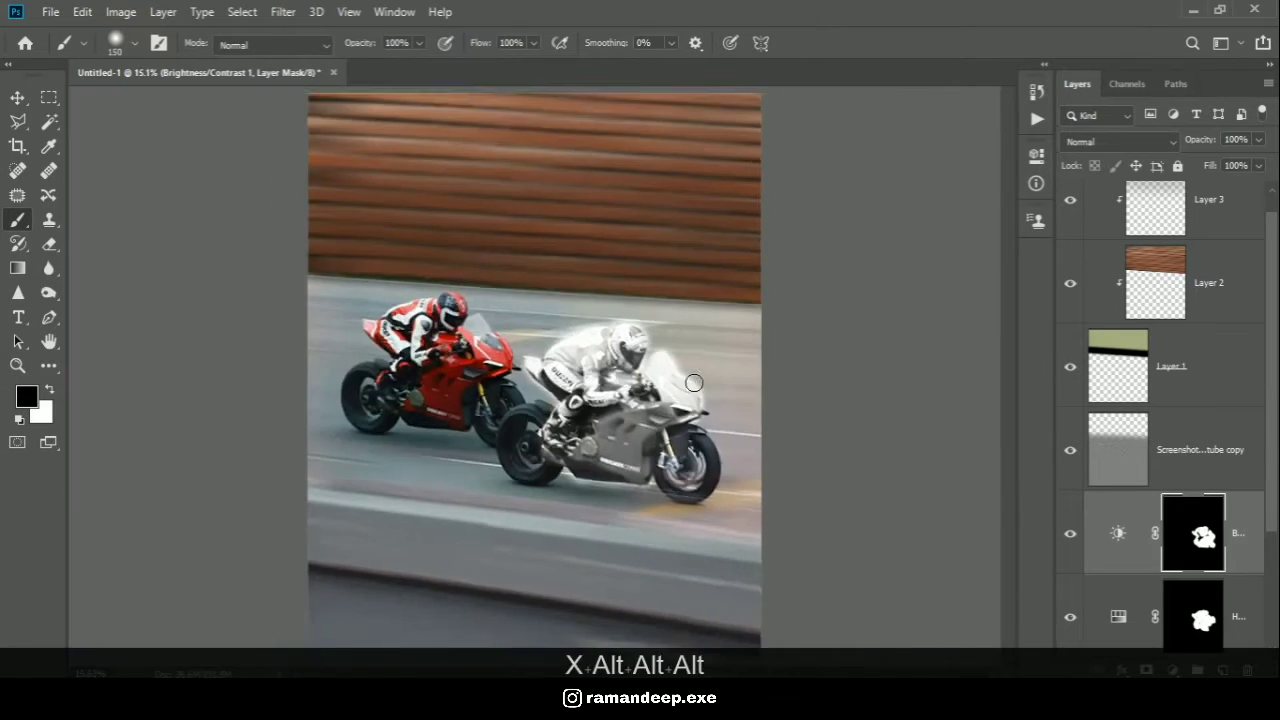
- Reduce the brush to 50 px and paint white on the Brightness/Contrast mask over missed spots on the tail and the rider's leg
alt+scroll(694, 382, up, 5)
key(x)
alt+scroll(323, 314, down, 2)
alt+scroll(393, 265, up, 3)
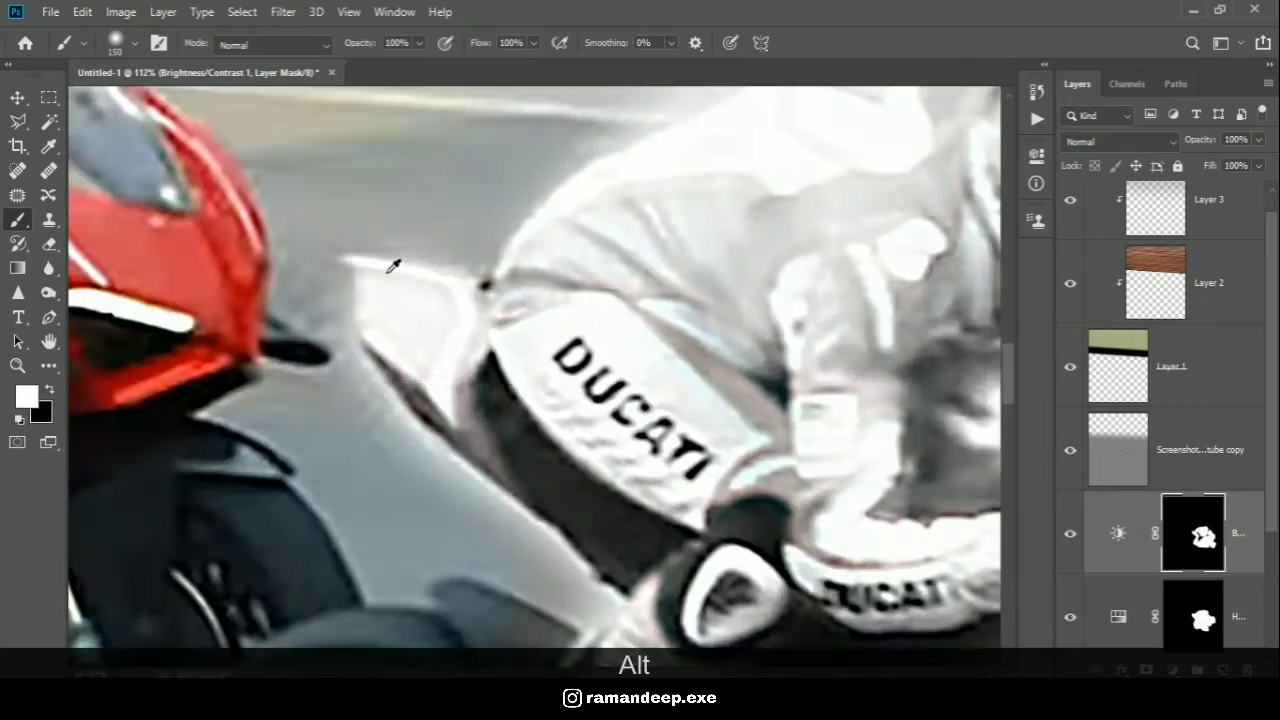
key(bracketleft)
key(bracketleft)
key(bracketleft)
key(bracketleft)
key(bracketleft)
key(bracketleft)
key(bracketleft)
mouse_move(485, 277)
mouse_down()
mouse_move(363, 277)
mouse_move(546, 538)
mouse_up()
alt+scroll(460, 285, down, 3)
alt+scroll(592, 205, up, 2)
mouse_move(431, 301)
mouse_down()
mouse_move(465, 279)
mouse_move(580, 480)
mouse_up()
alt+scroll(766, 429, down, 2)
alt+scroll(491, 457, up, 2)
- Paint black on the Brightness/Contrast mask along the fairing's dark underside and the shadowed areas between the rider's arm and the fairing
key(x)
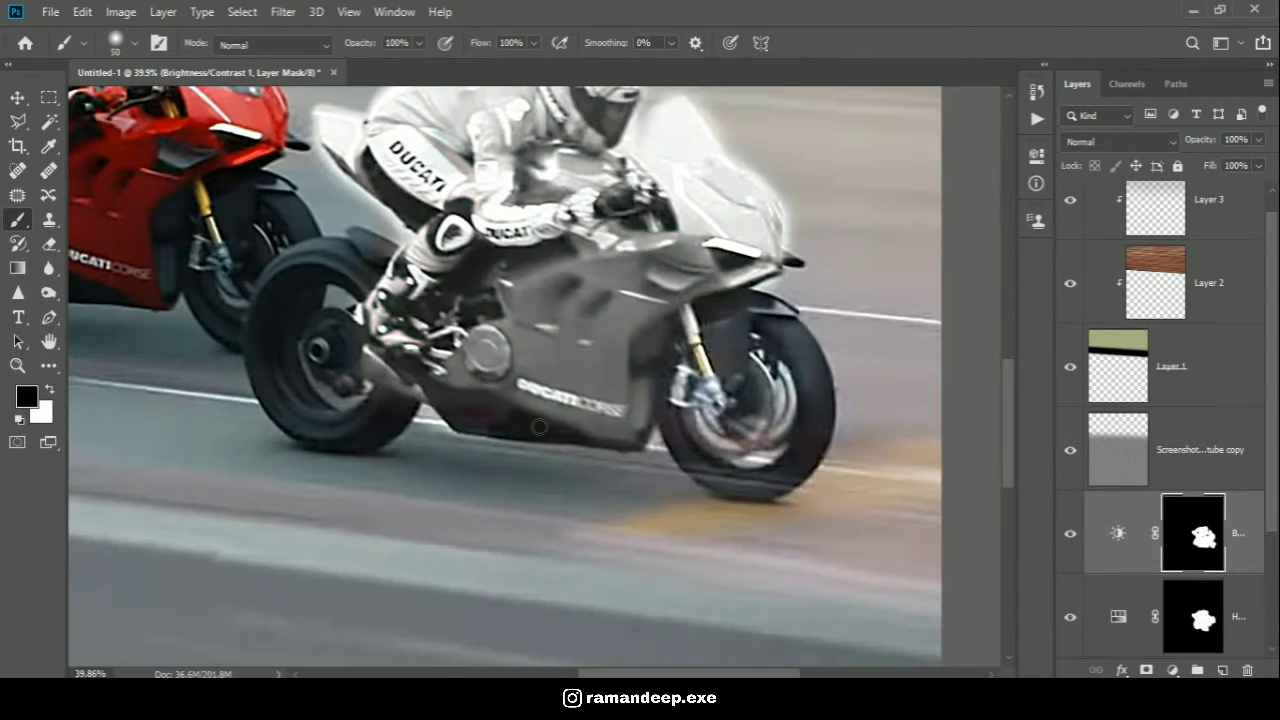
mouse_move(539, 427)
mouse_down()
mouse_move(435, 412)
mouse_move(488, 430)
mouse_up()
mouse_move(590, 255)
mouse_down()
mouse_move(568, 246)
mouse_move(495, 296)
mouse_up()
alt+scroll(480, 420, down, 2)
alt+scroll(558, 352, up, 3)
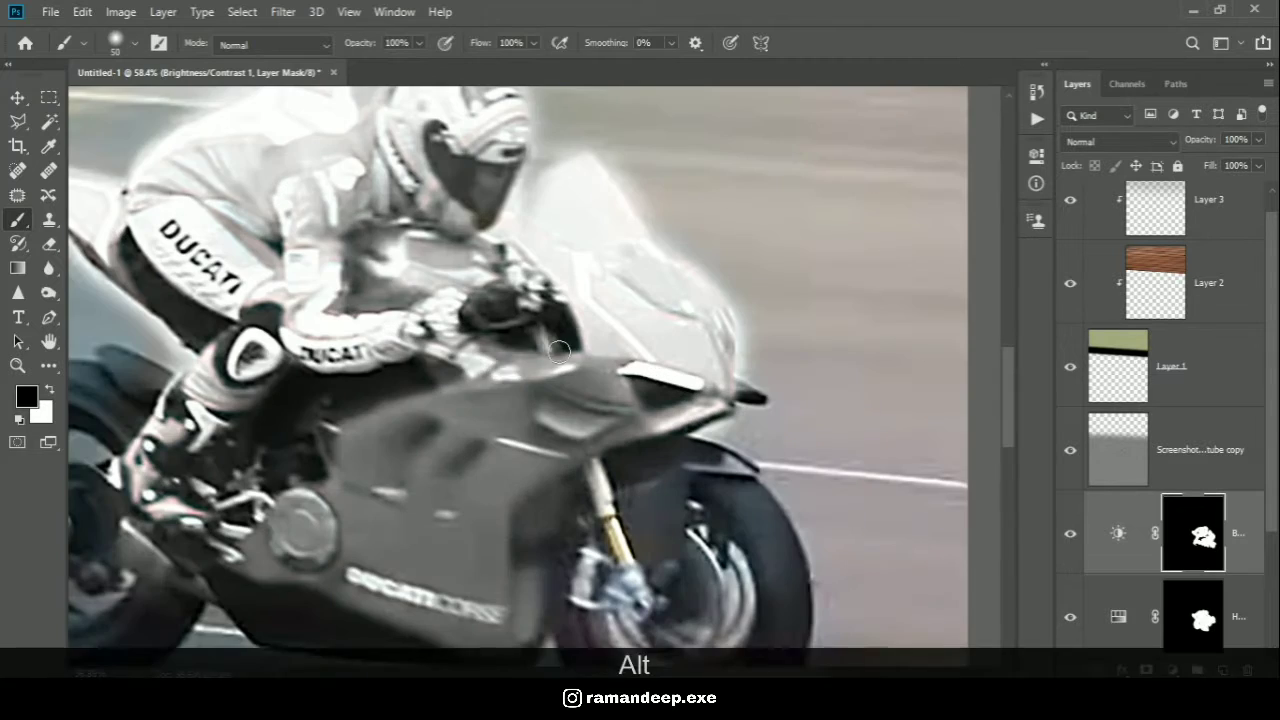
drag(559, 352, 440, 381)
alt+scroll(526, 300, down, 6)
- Apply a Hue/Saturation adjustment directly to the wall on Layer 2 with saturation -61
ctrl+click(665, 213)
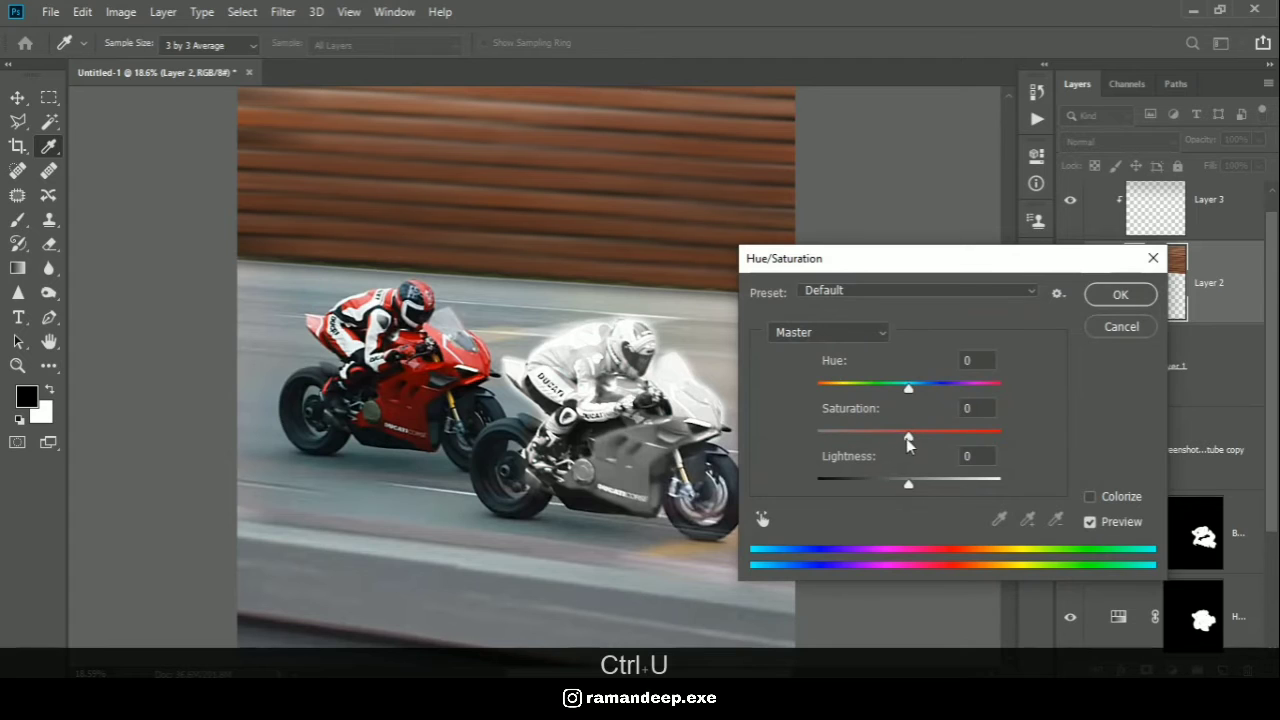
drag(906, 436, 854, 448)
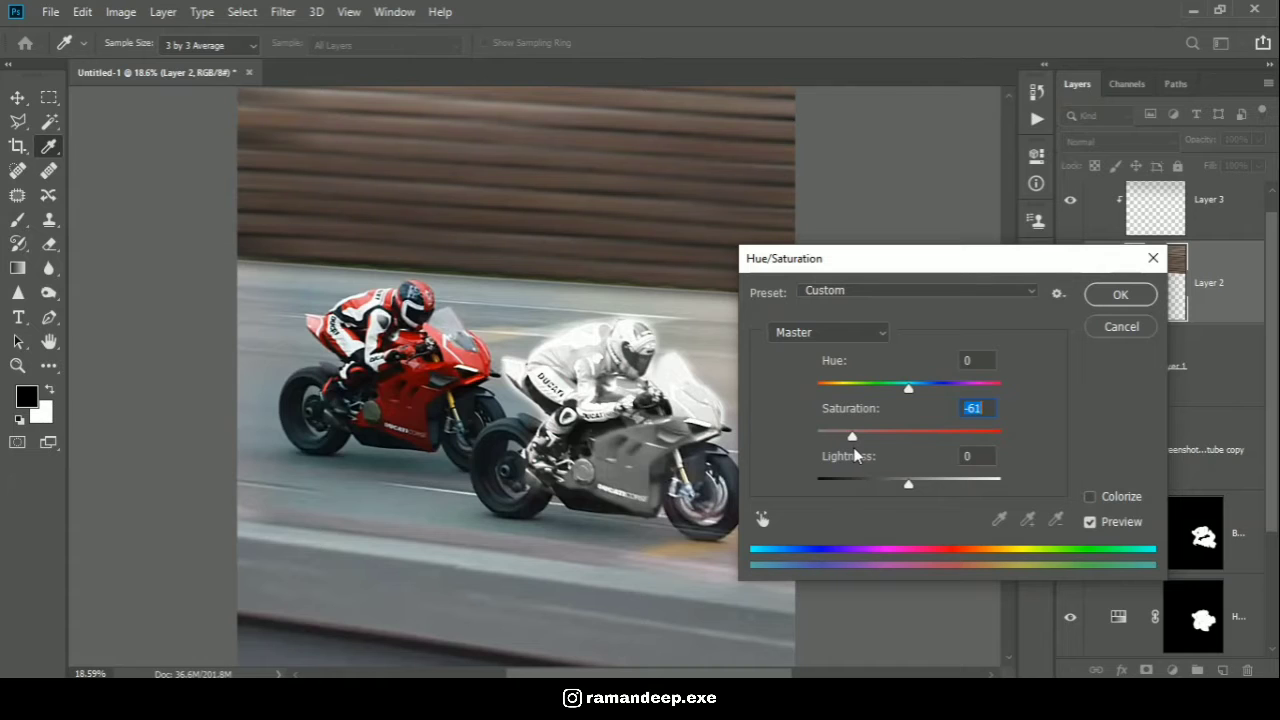
key(b)
click(1106, 298)
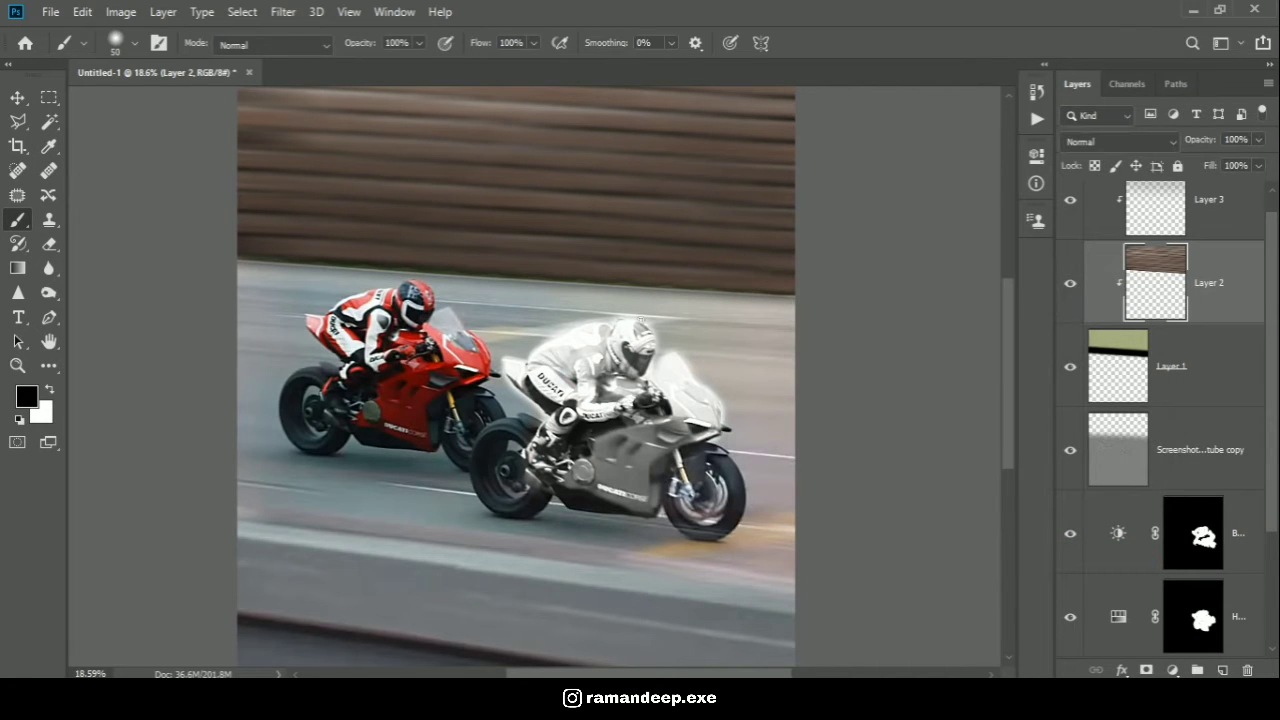
- Draw a flat elliptical marquee selection across the wall's base, above the front rider's helmet
click(47, 100)
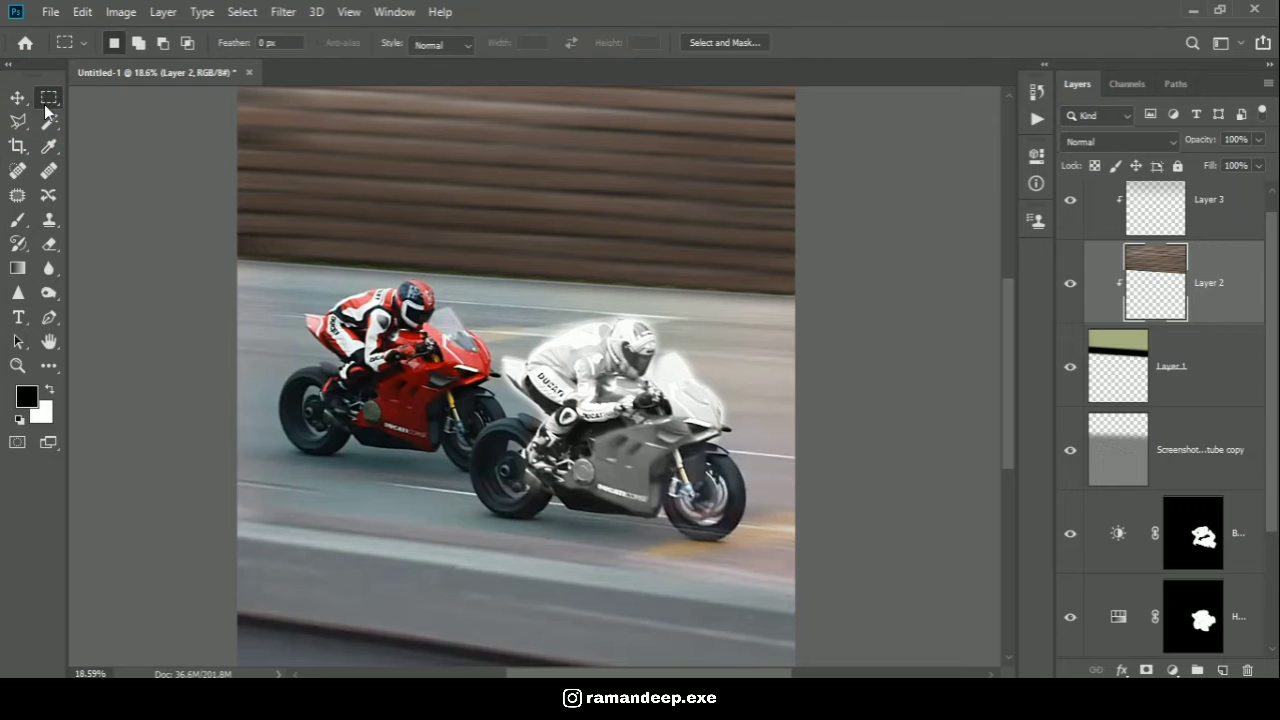
right_click(47, 105)
click(133, 118)
scroll(706, 287, up, 2)
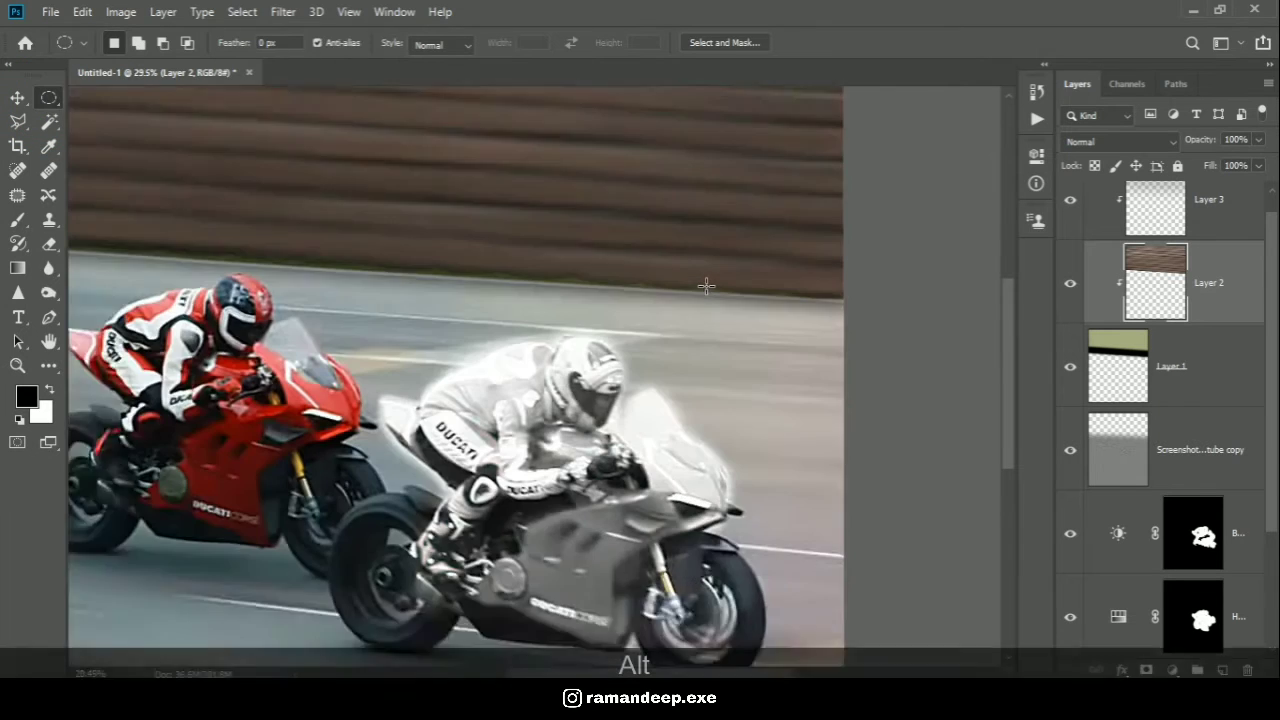
scroll(706, 287, up, 2)
drag(512, 263, 613, 293)
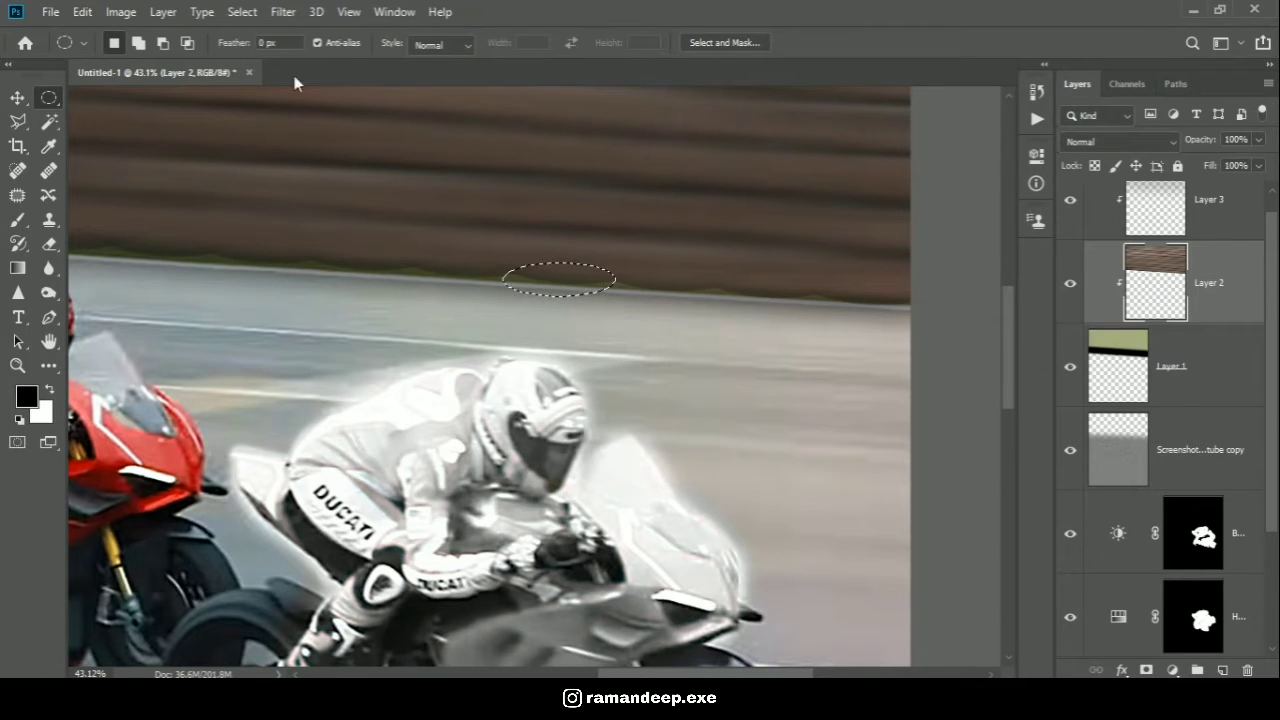
- Add a new layer above Layer 3 and stroke the elliptical selection on it with 10 px white, centered
click(1184, 230)
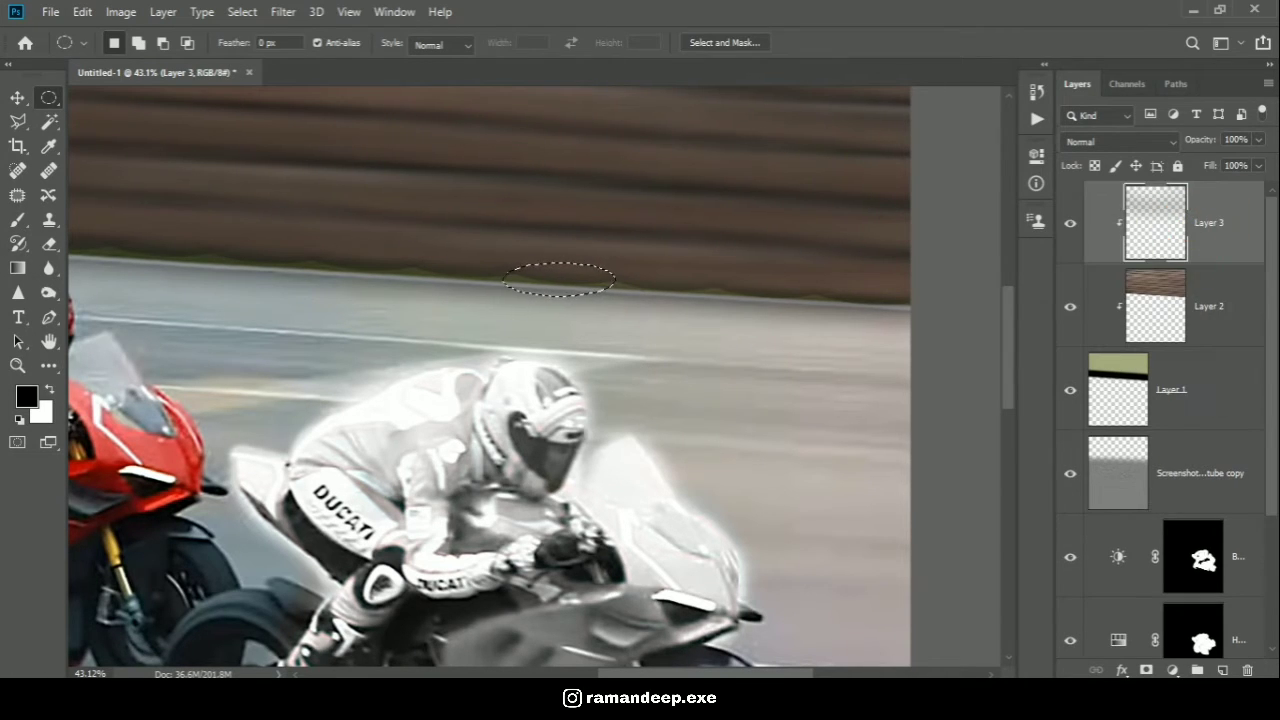
click(1222, 670)
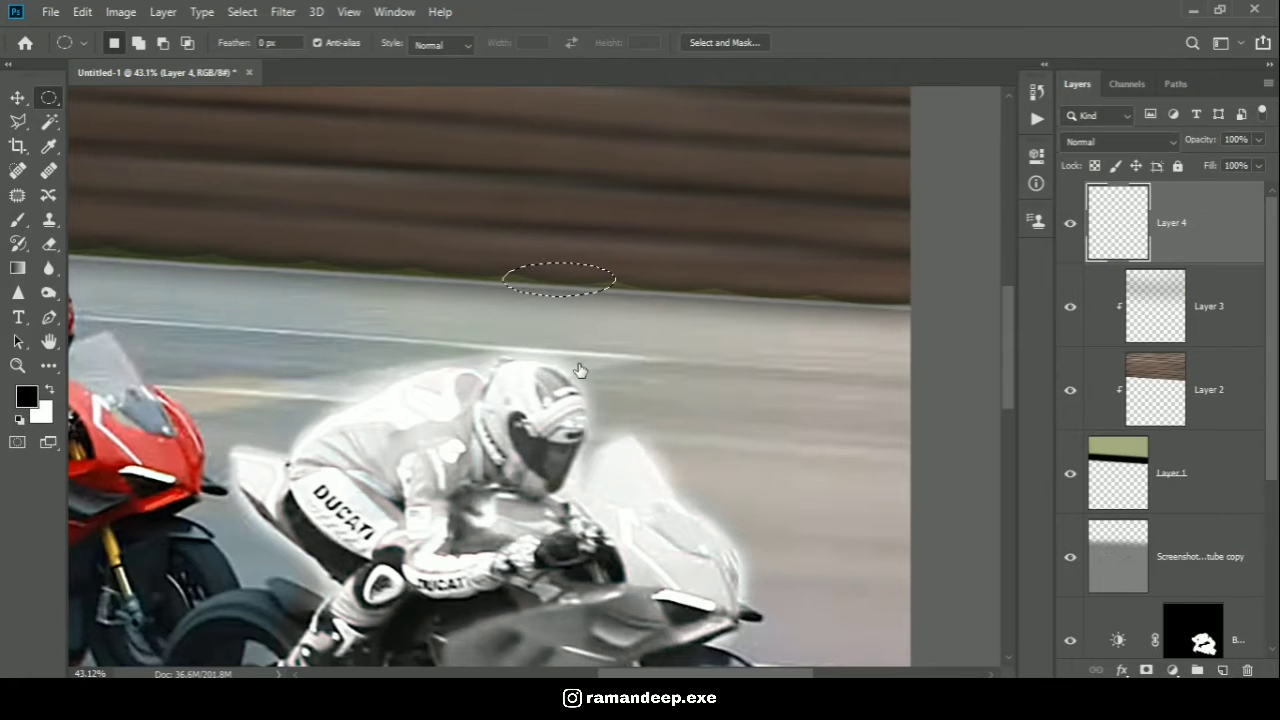
click(82, 11)
click(137, 318)
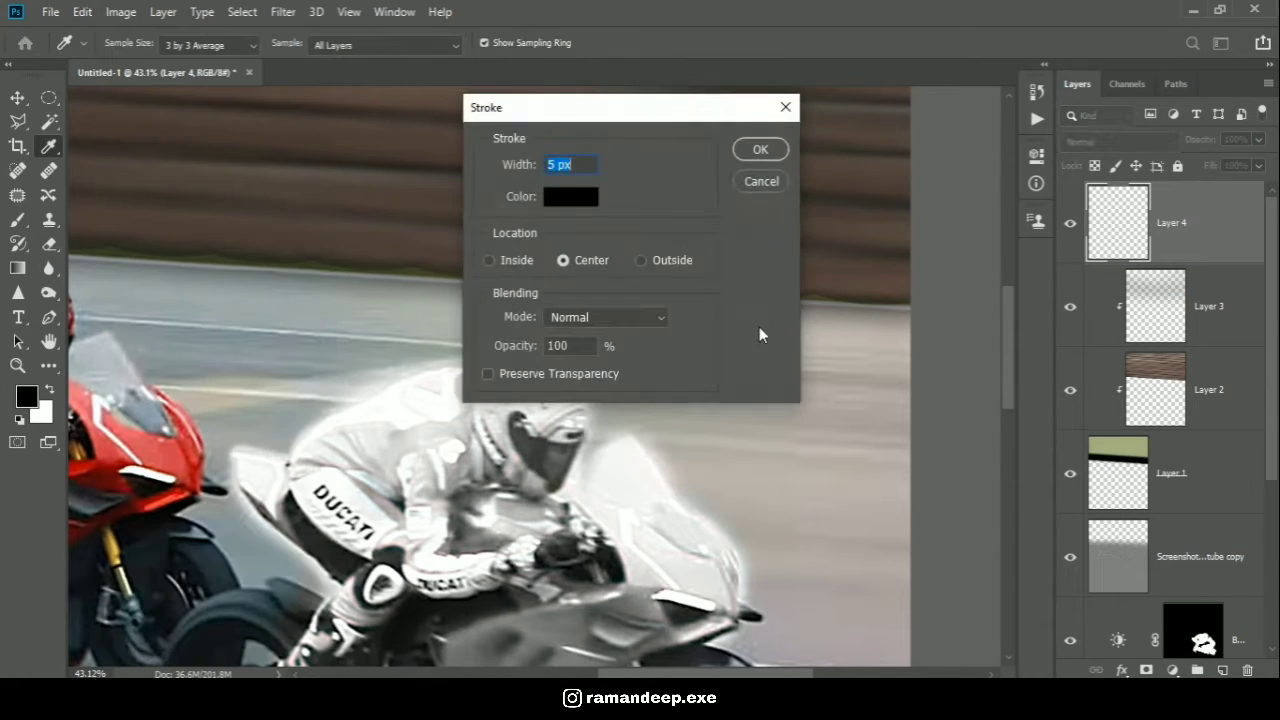
click(557, 198)
drag(790, 291, 784, 219)
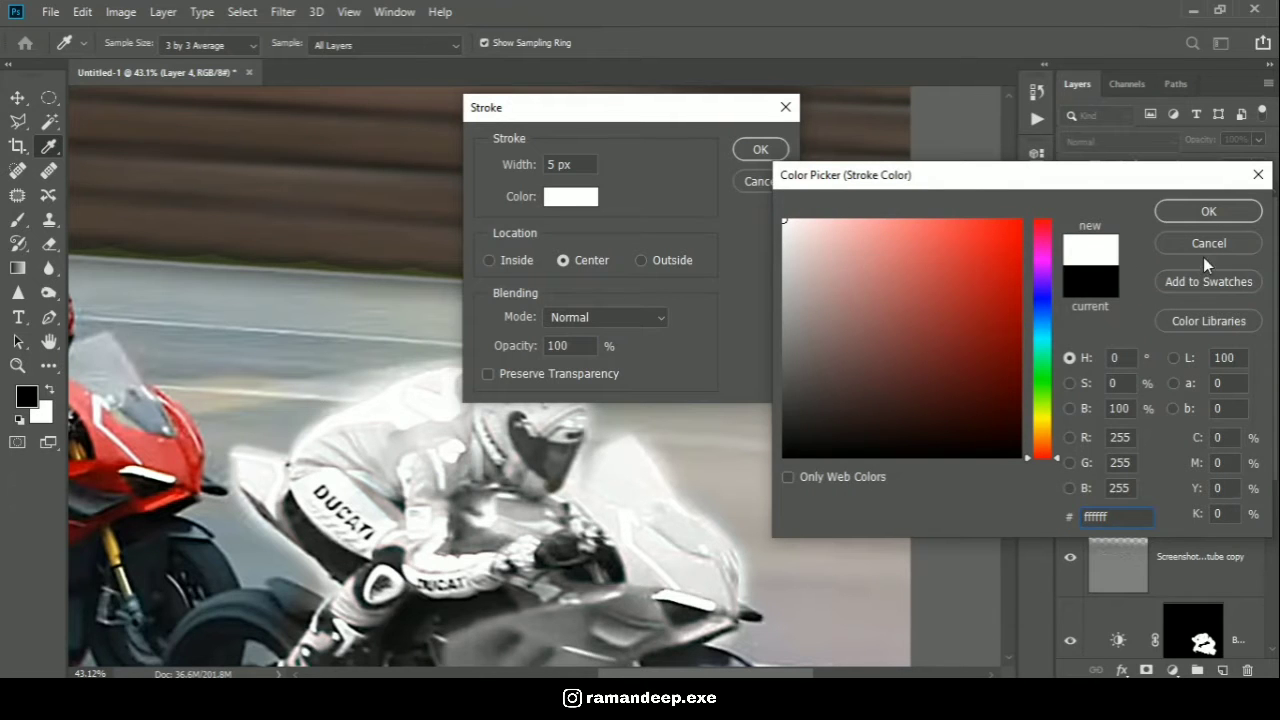
click(1187, 217)
double_click(545, 166)
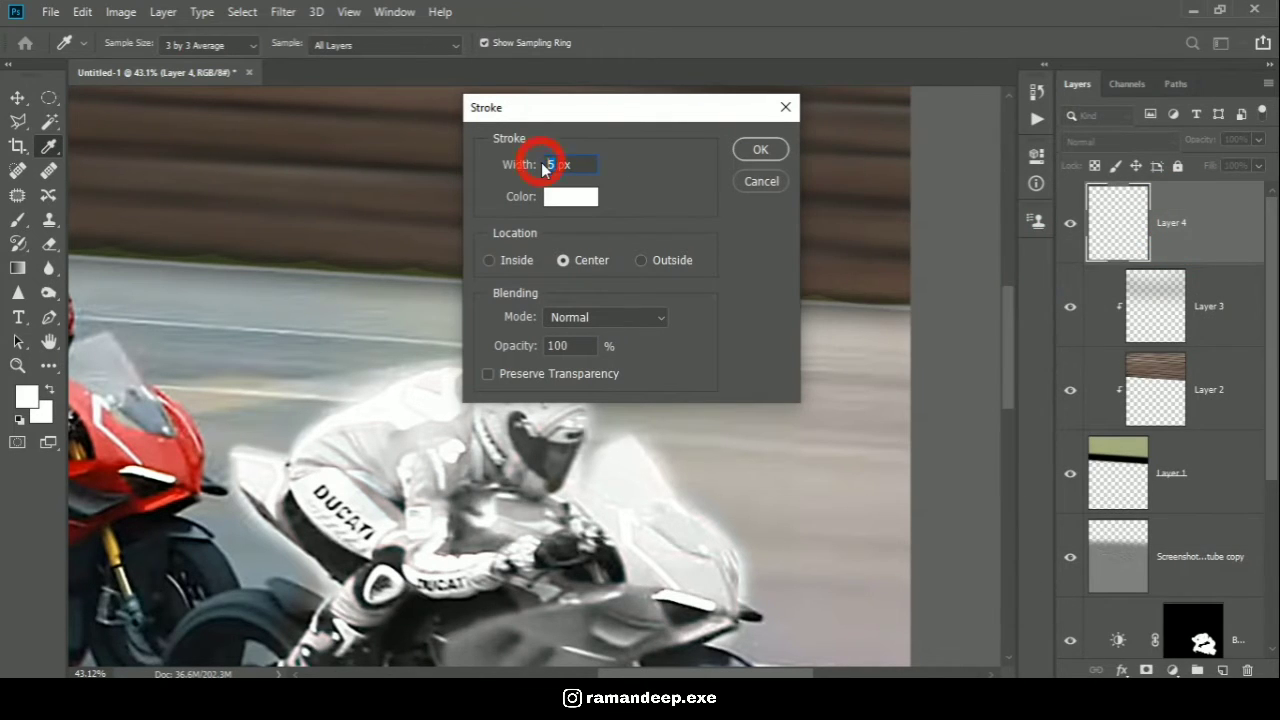
text(10)
click(757, 150)
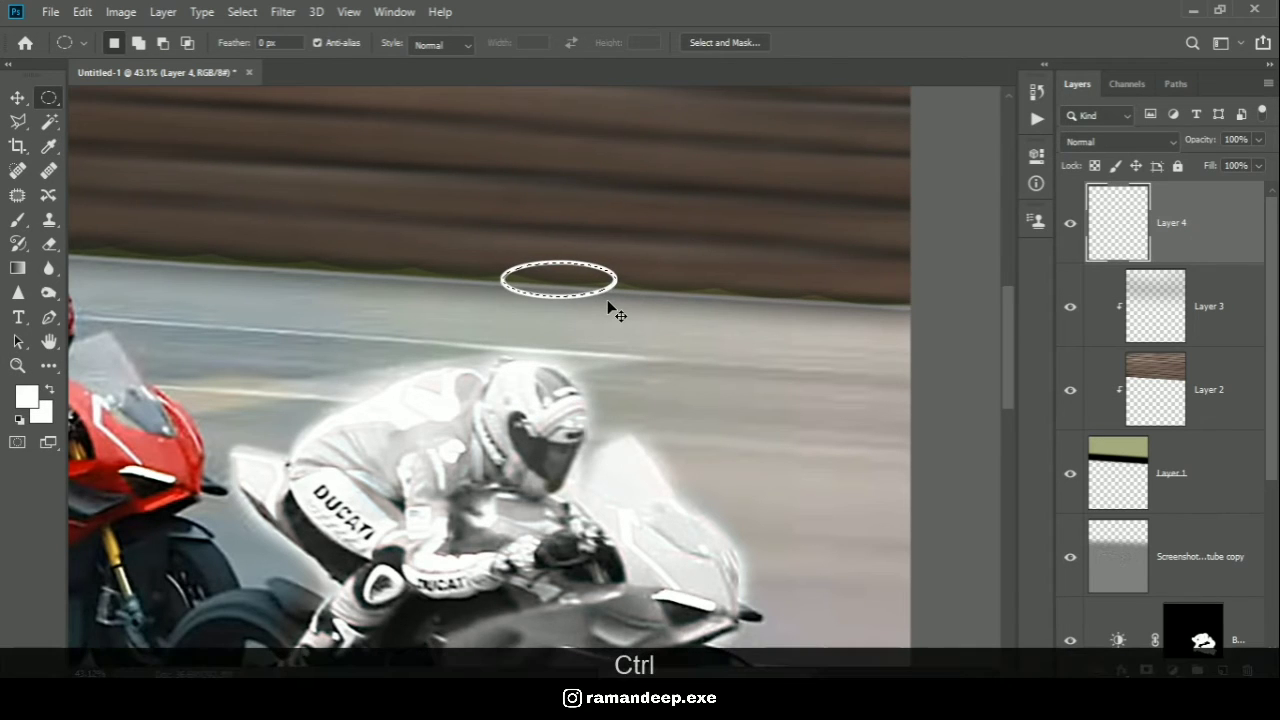
- Deselect, then move the white ring just above the front rider's helmet, rotate it 16.72° and scale it to 82.58%
key(ctrl+d)
key(ctrl+t)
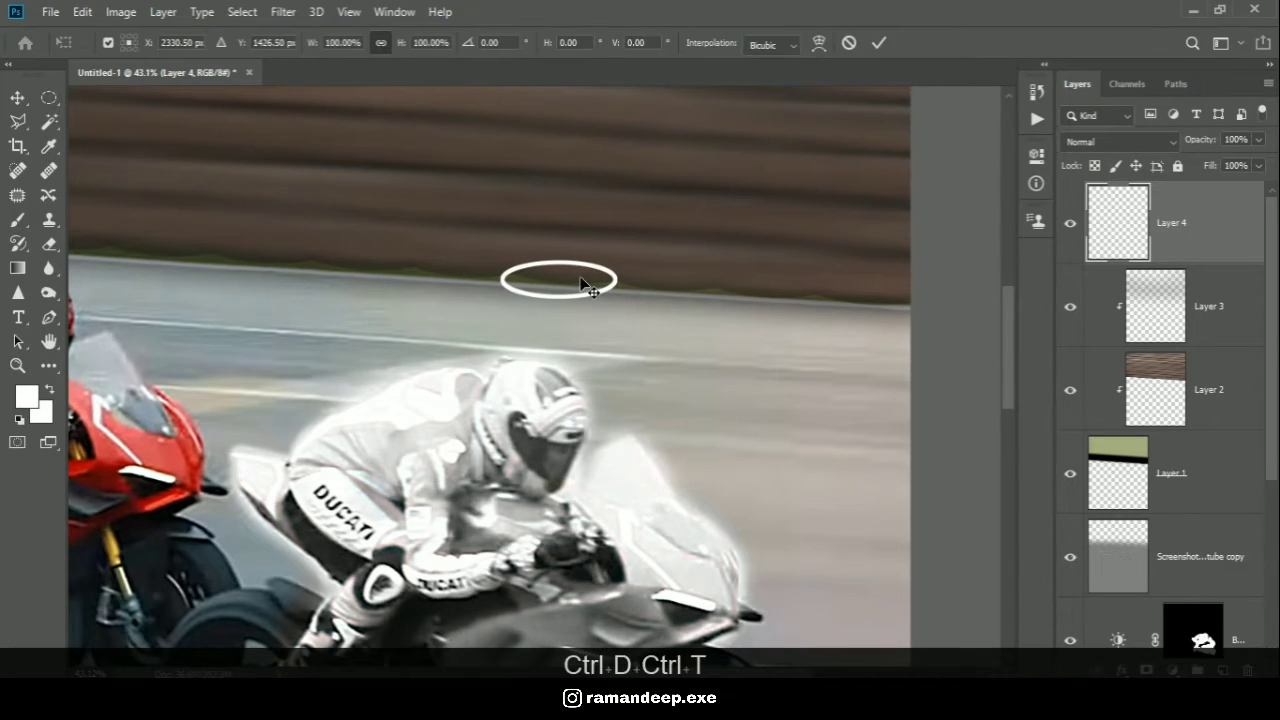
drag(588, 283, 583, 336)
mouse_move(669, 303)
mouse_down()
mouse_move(669, 334)
mouse_move(664, 316)
mouse_up()
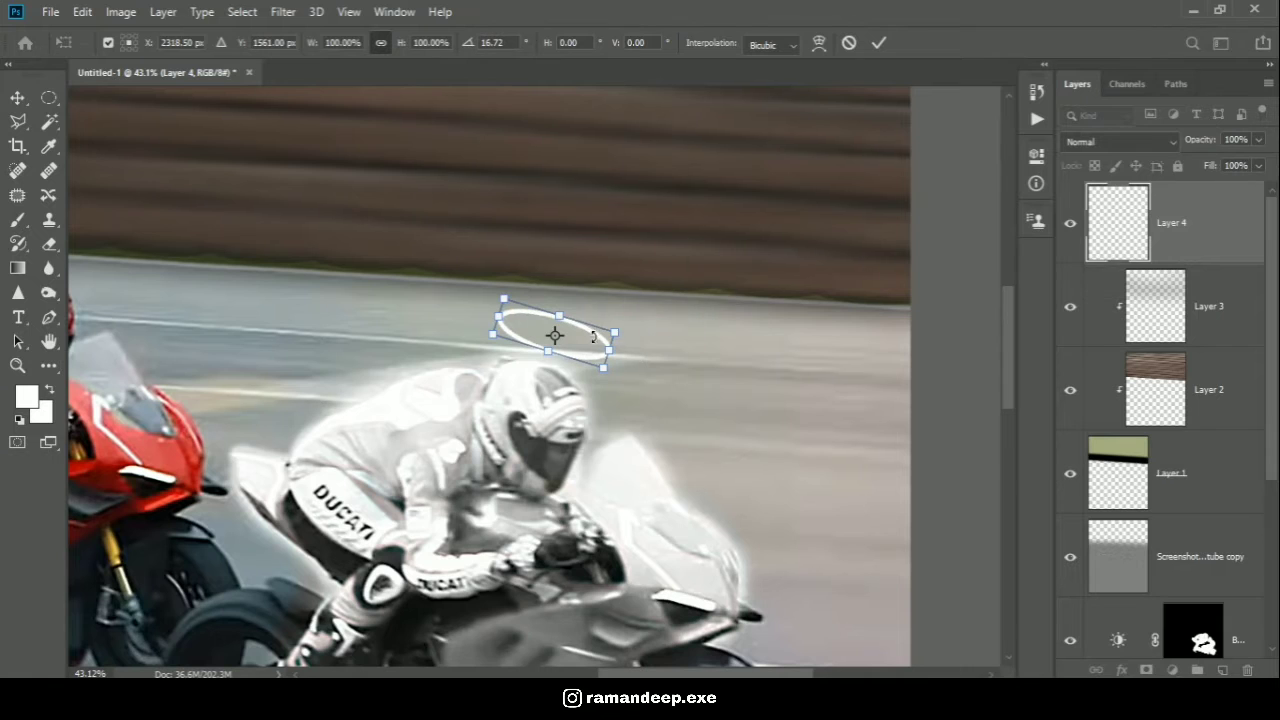
mouse_move(608, 350)
mouse_down()
mouse_move(582, 334)
mouse_move(594, 356)
mouse_up()
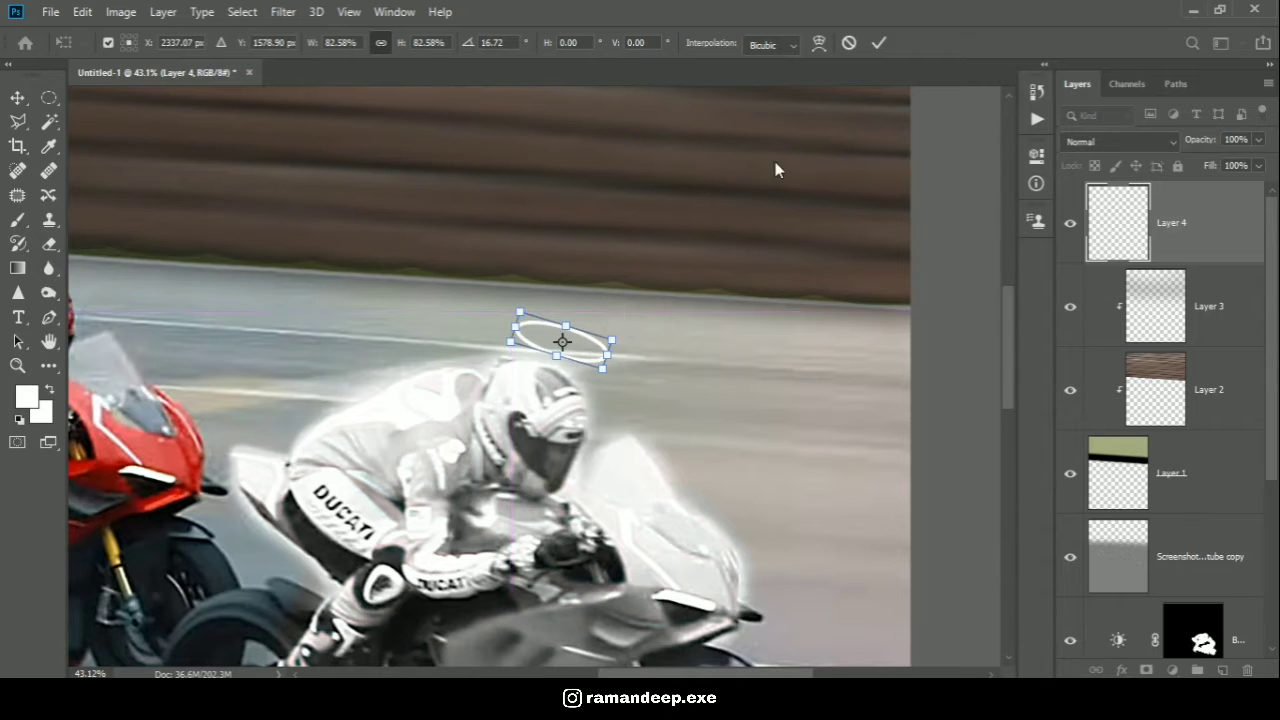
click(877, 45)
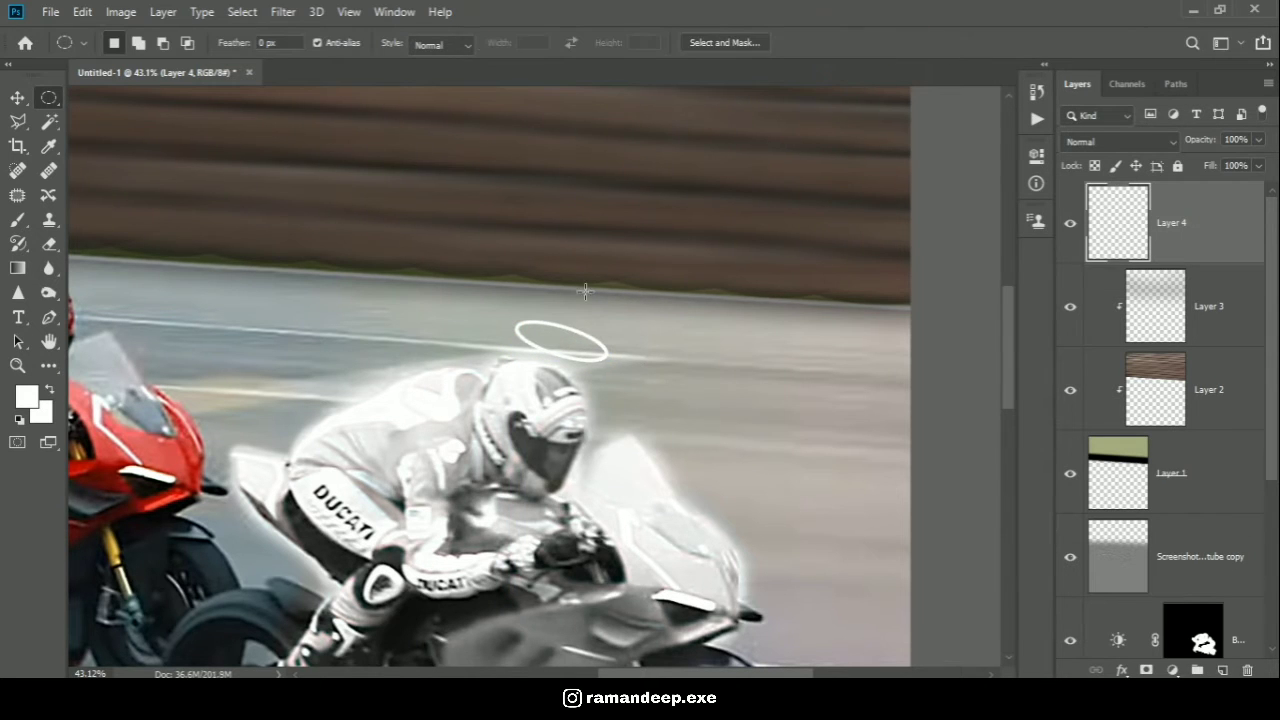
- Duplicate the white ring layer and nudge the copy a few pixels up and slightly right so the ring looks thicker
scroll(565, 330, up, 3)
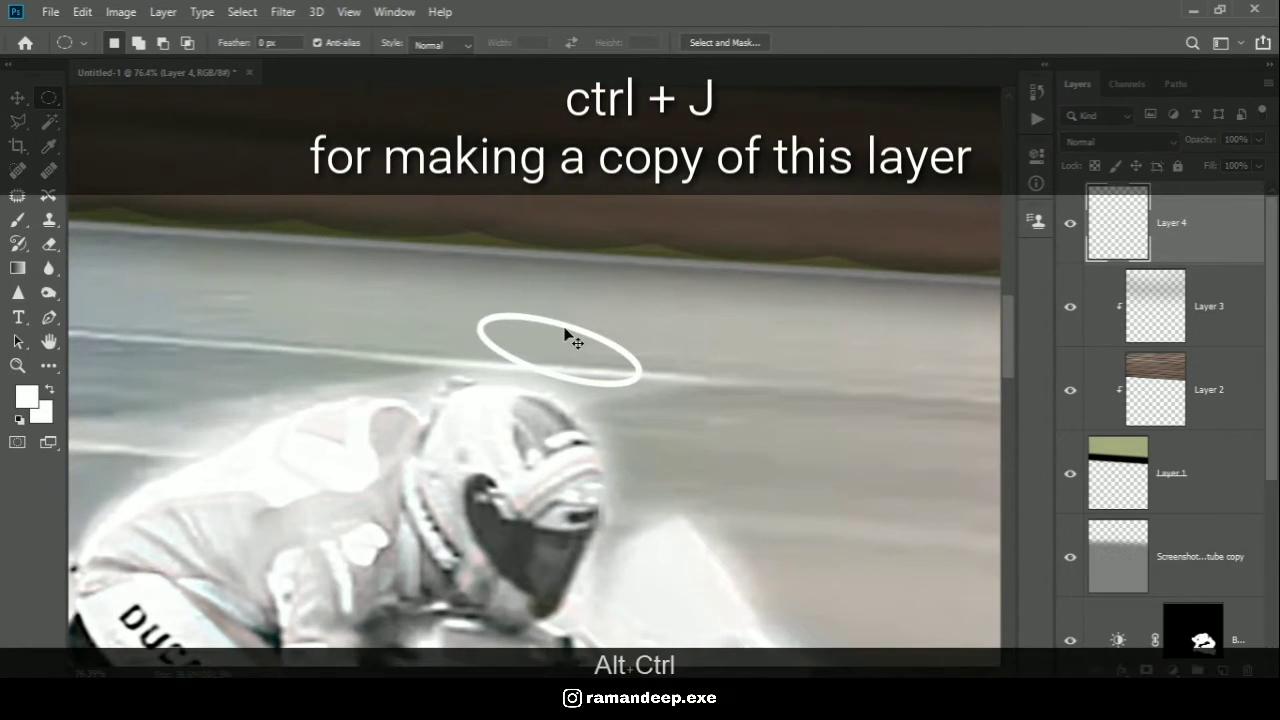
key(ctrl+alt+j)
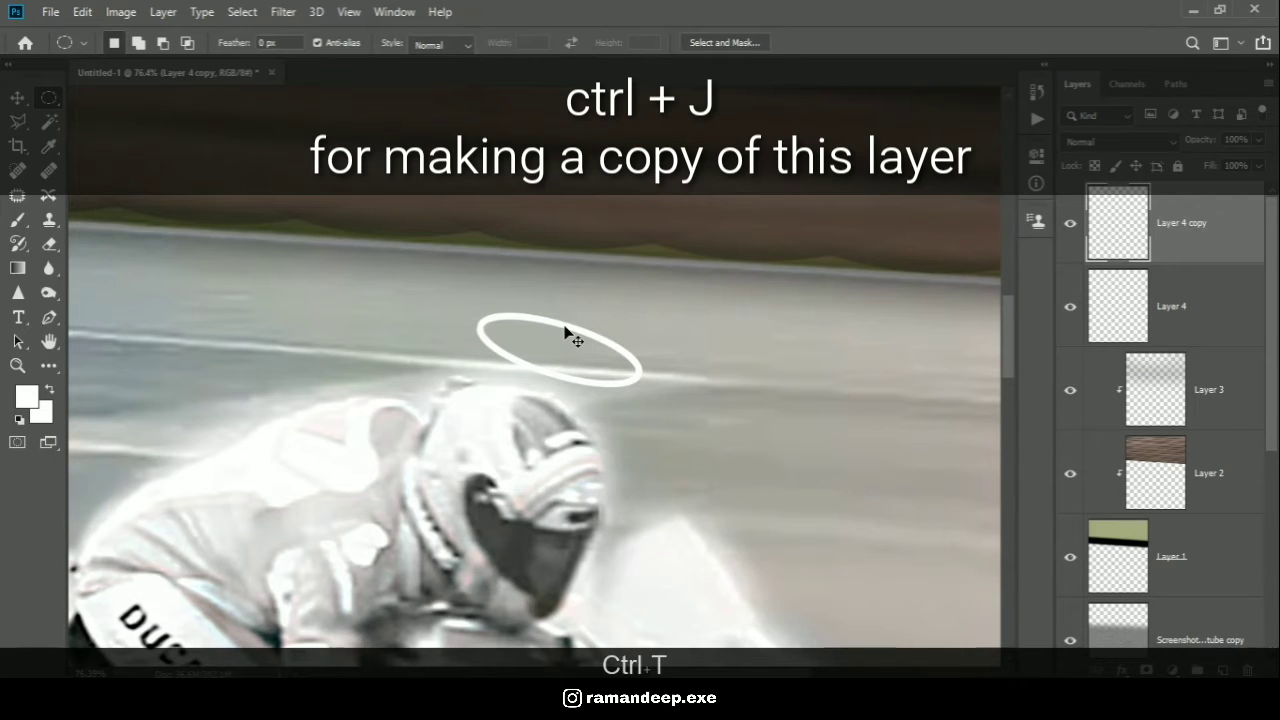
key(ctrl+t)
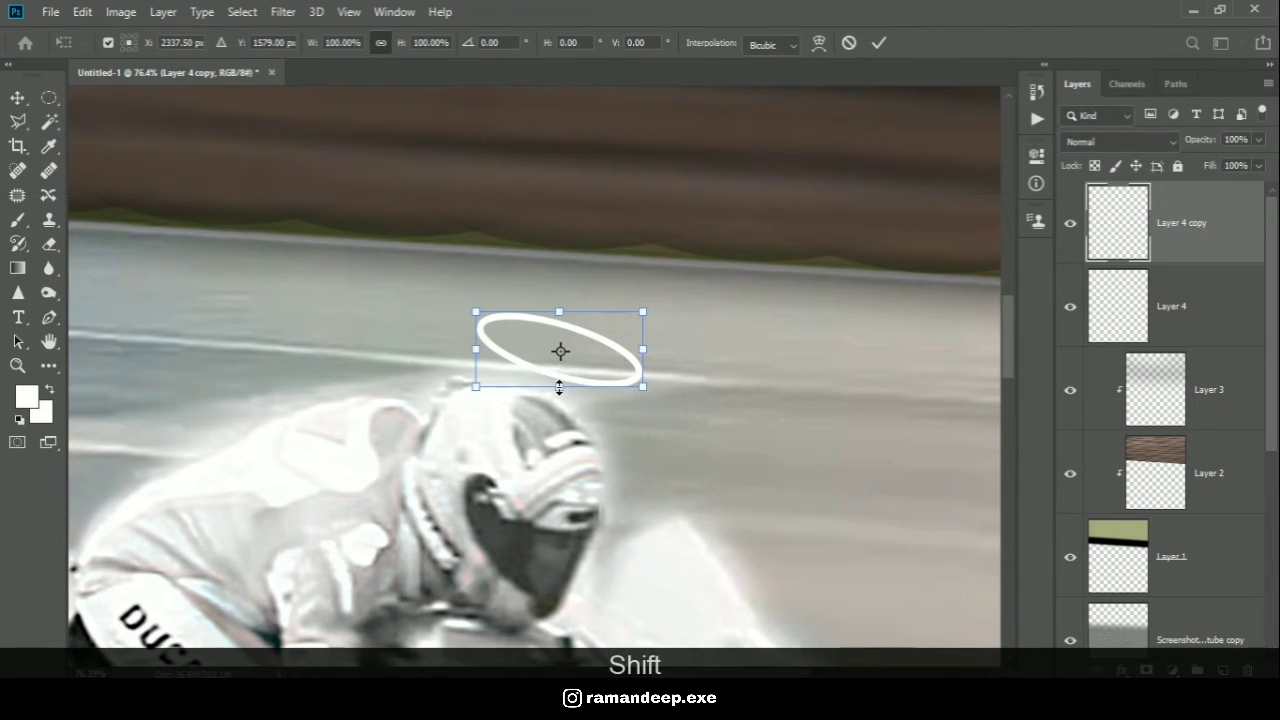
drag(561, 383, 563, 386)
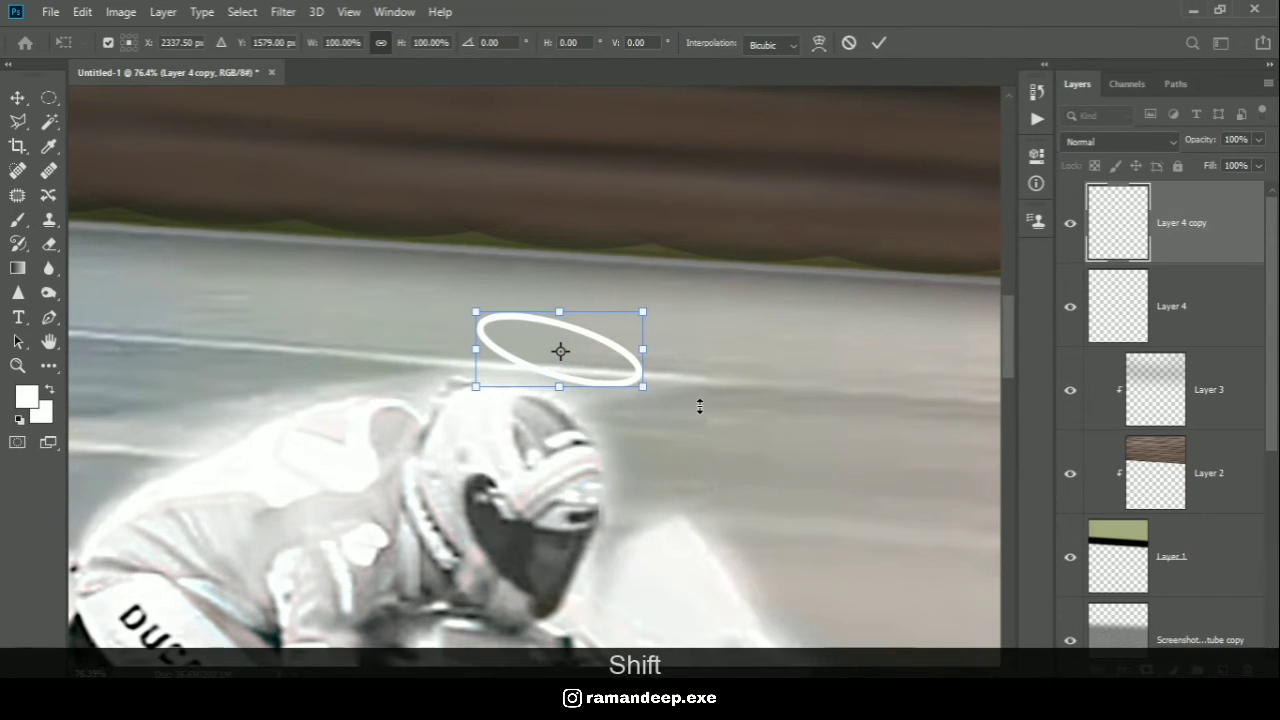
key(Up)
key(Up)
key(Up)
key(Down)
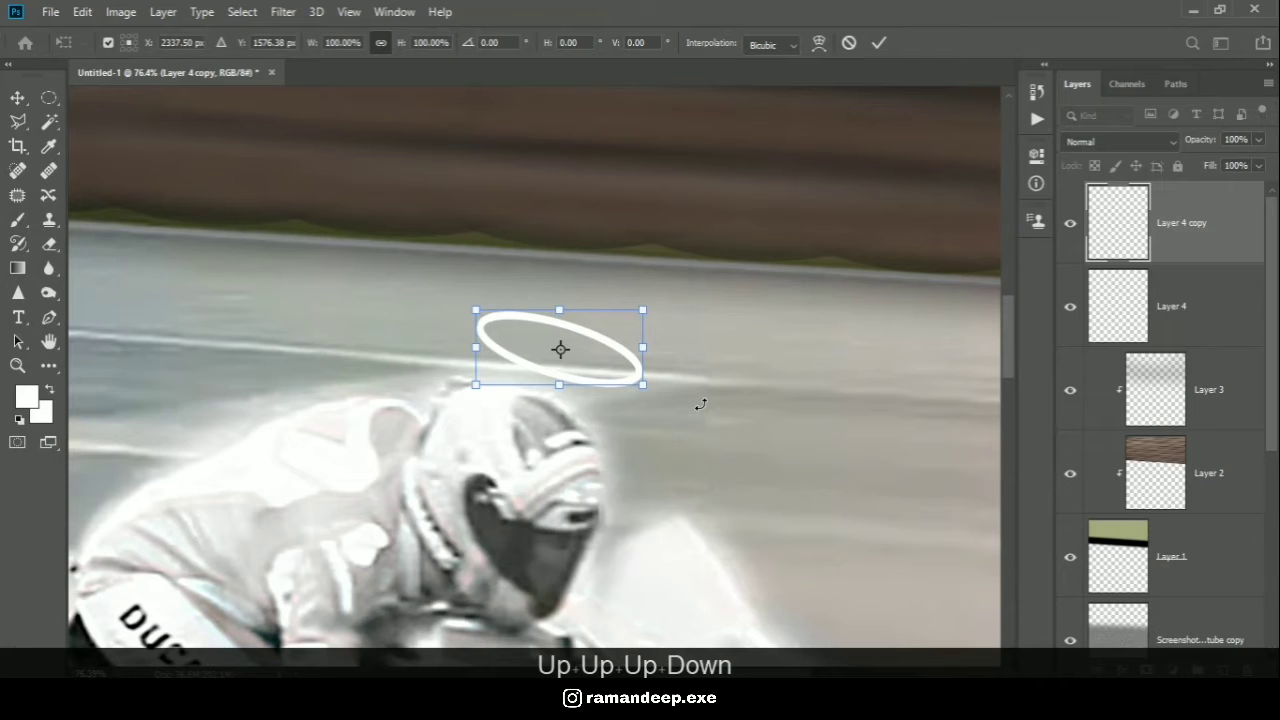
key(Up)
key(Up)
key(Right)
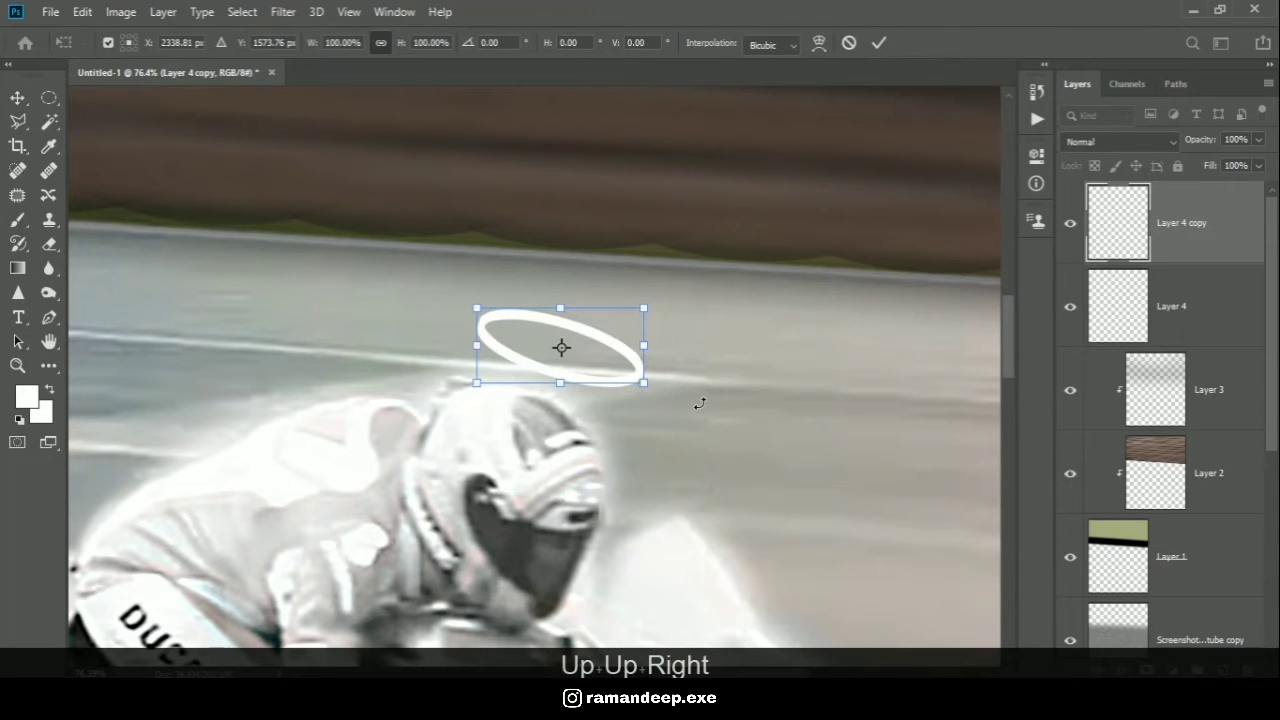
key(Up)
key(Right)
key(Up)
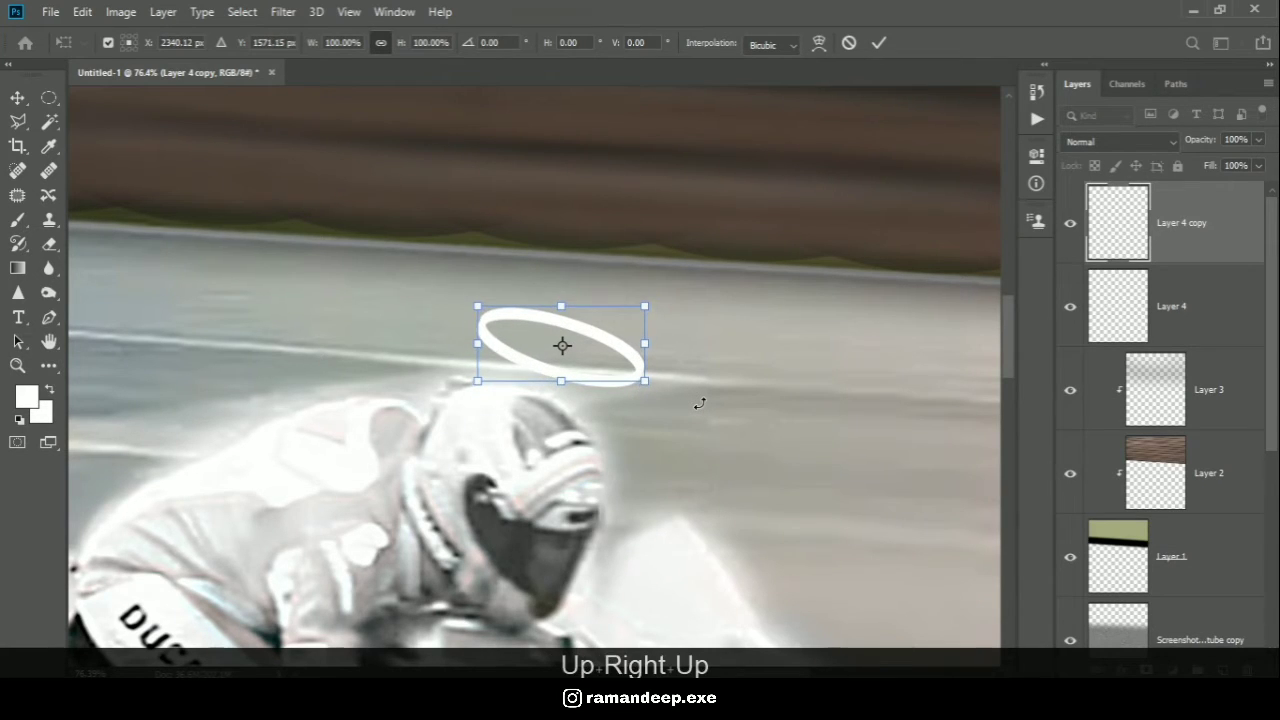
click(877, 44)
- Erase the upper outer edge of the duplicated ring with a size 70 eraser, raising its flow to 23%
click(49, 244)
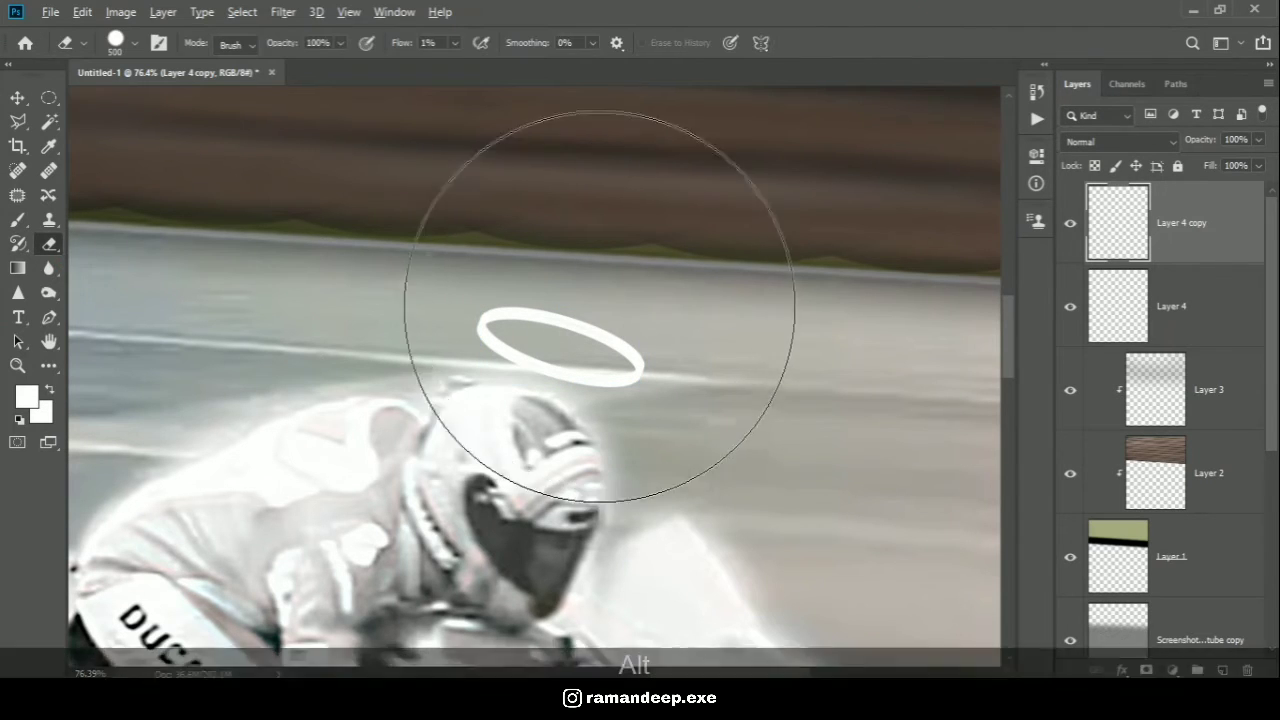
scroll(597, 303, up, 3)
key(bracketleft)
key(bracketleft)
key(bracketleft)
key(bracketleft)
key(bracketleft)
key(bracketleft)
key(bracketleft)
key(bracketleft)
key(bracketleft)
key(bracketleft)
key(bracketleft)
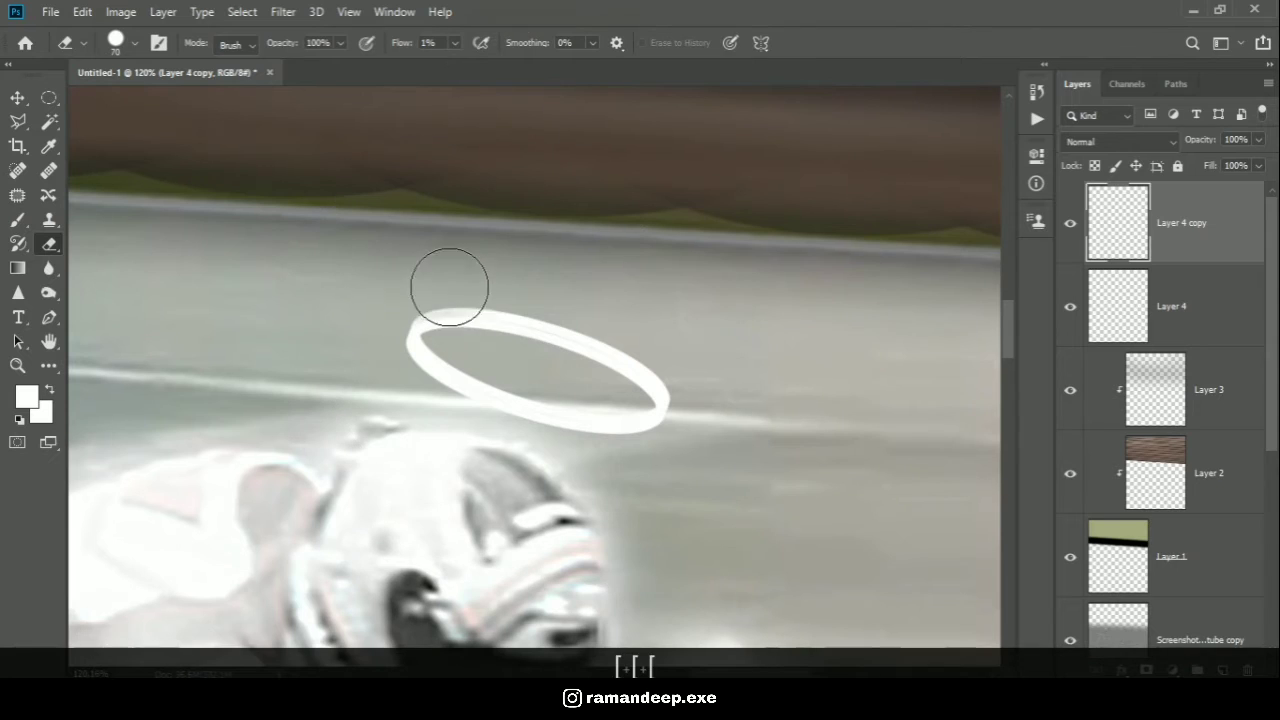
drag(452, 286, 650, 313)
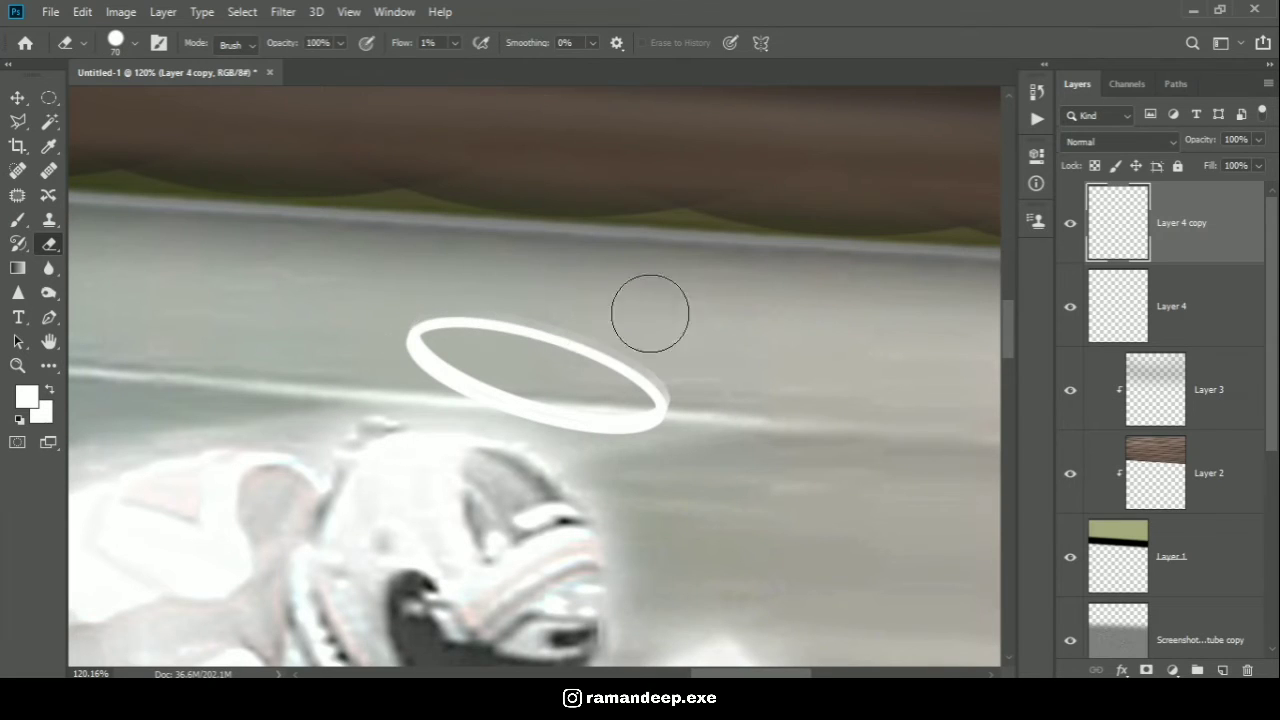
drag(400, 47, 422, 47)
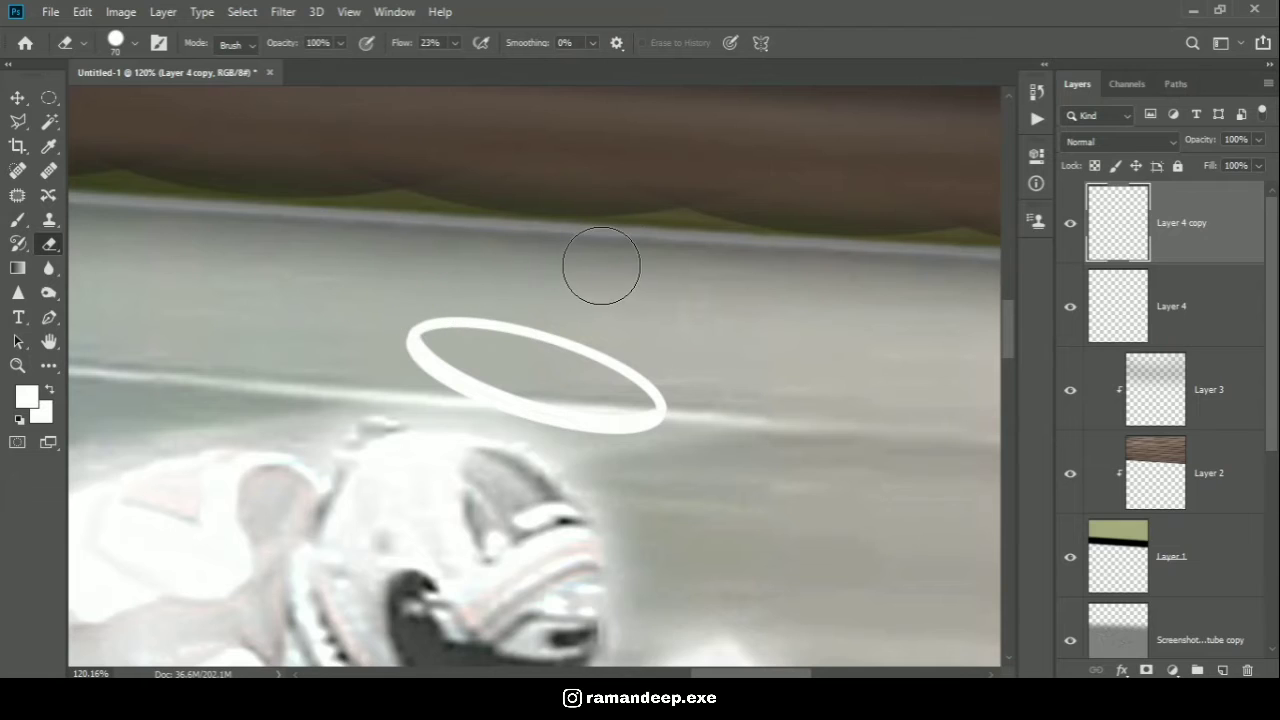
- Nudge the partly erased ring copy one pixel down and one pixel left with Free Transform
key(ctrl)
key(ctrl+t)
key(Down)
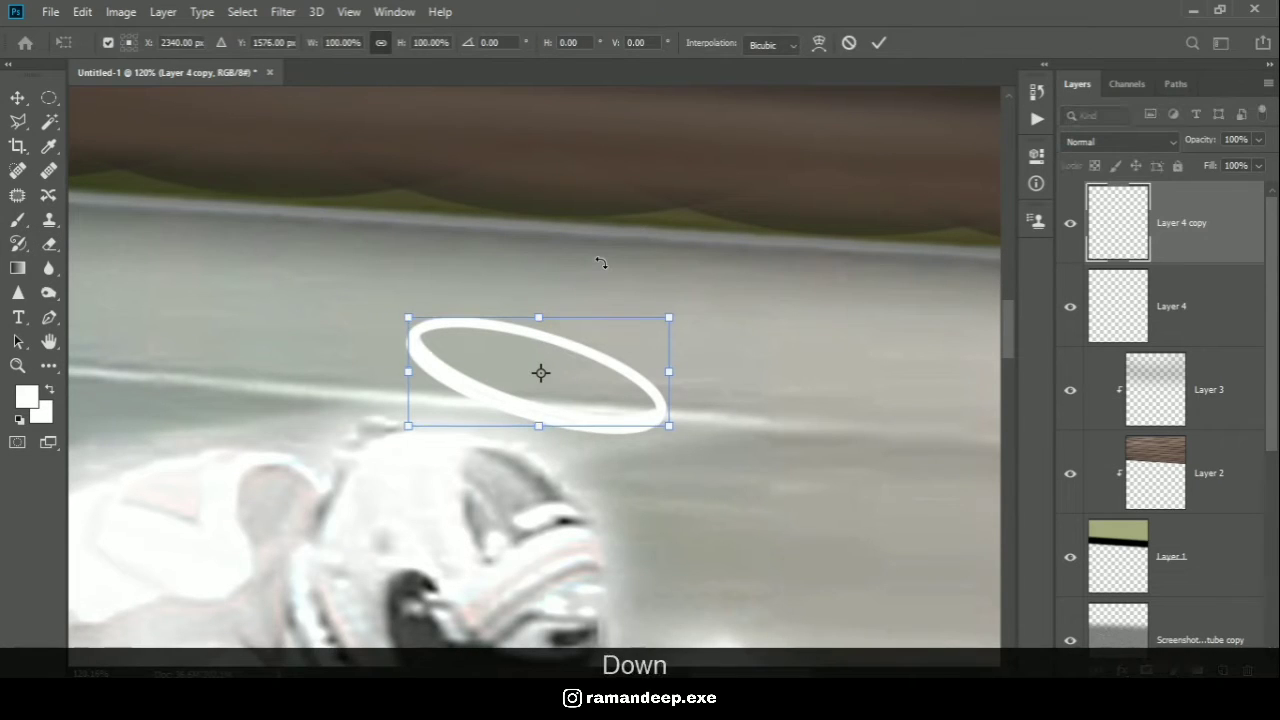
key(Left)
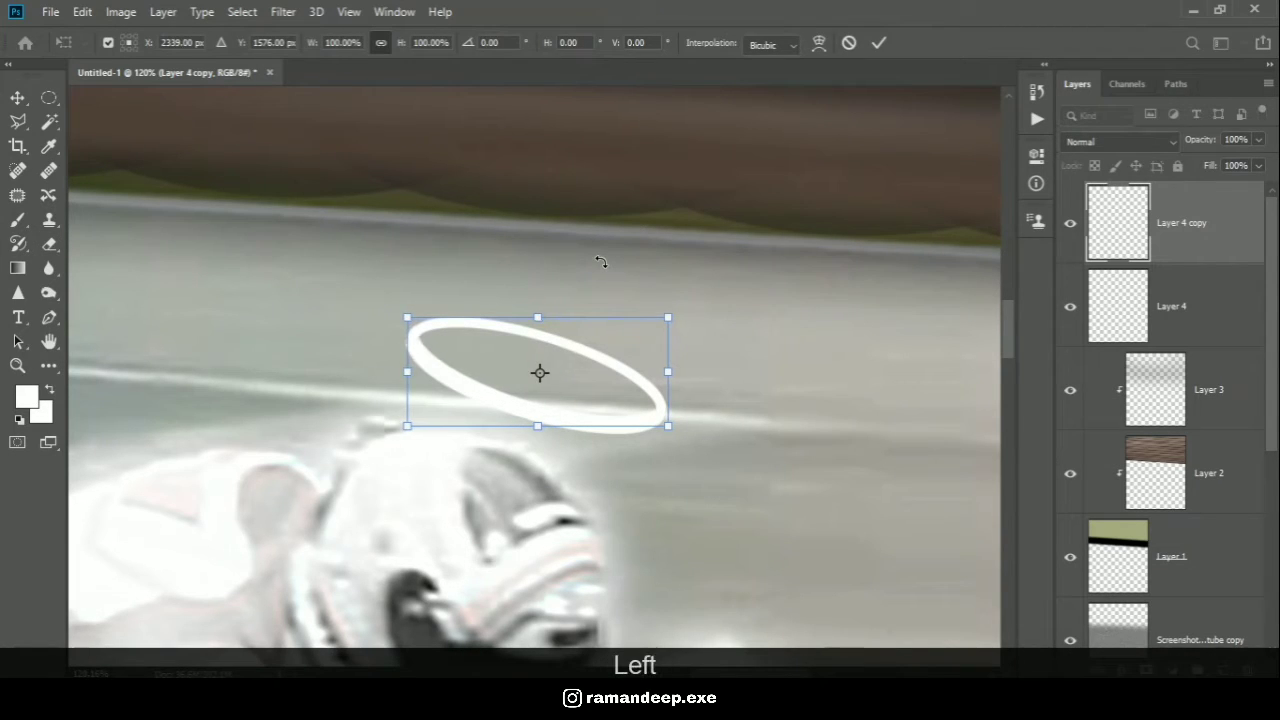
click(879, 42)
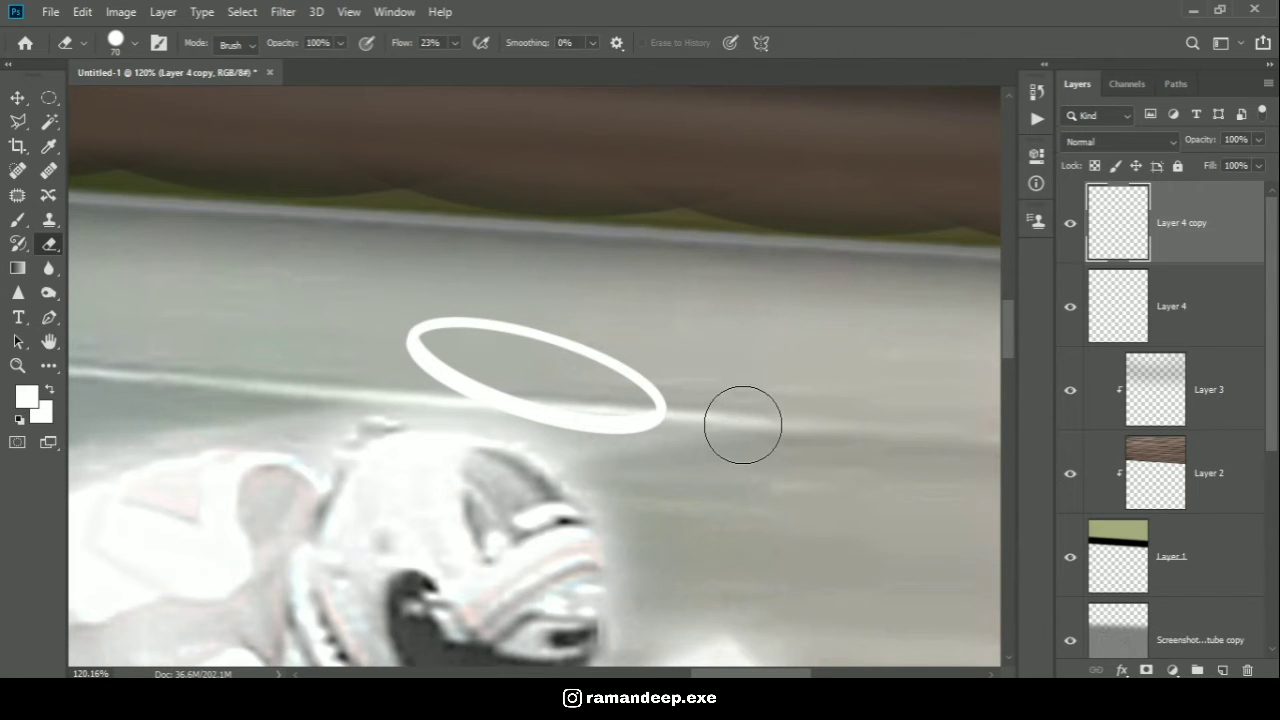
key(ctrl+t)
- Merge Layer 4 copy and Layer 4 into a single ring layer
scroll(499, 424, down, 3)
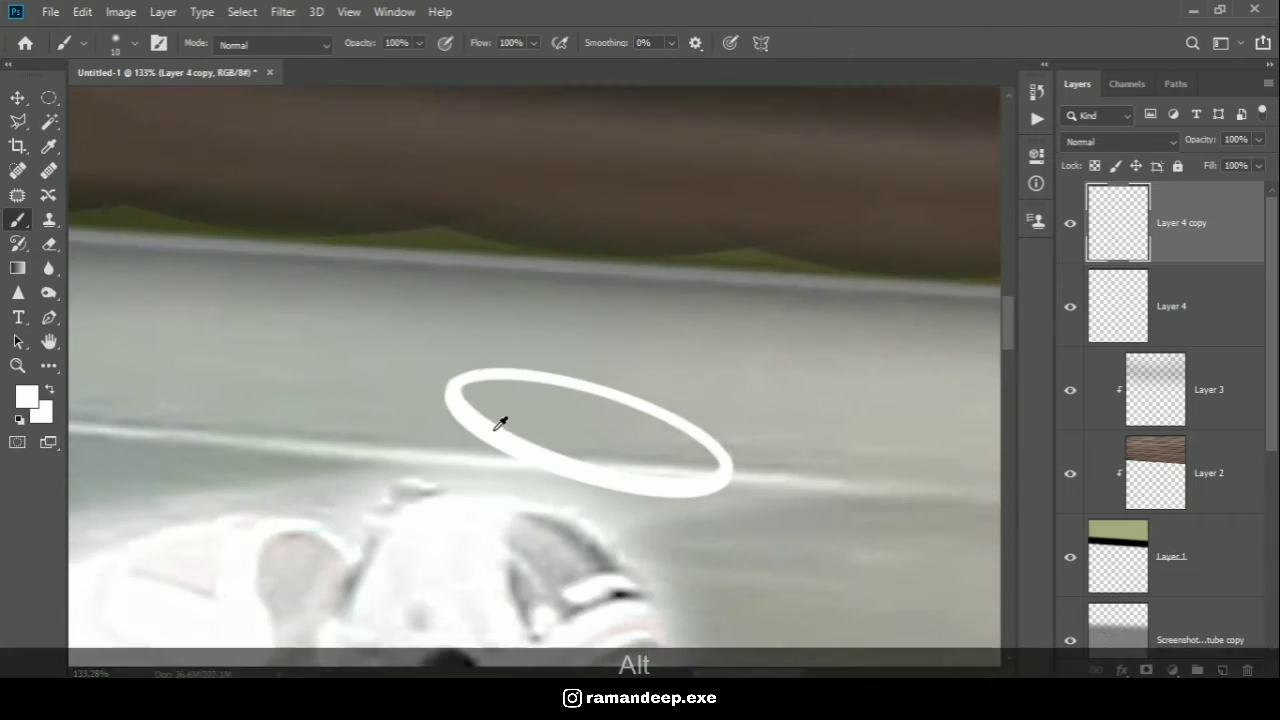
shift+click(1223, 292)
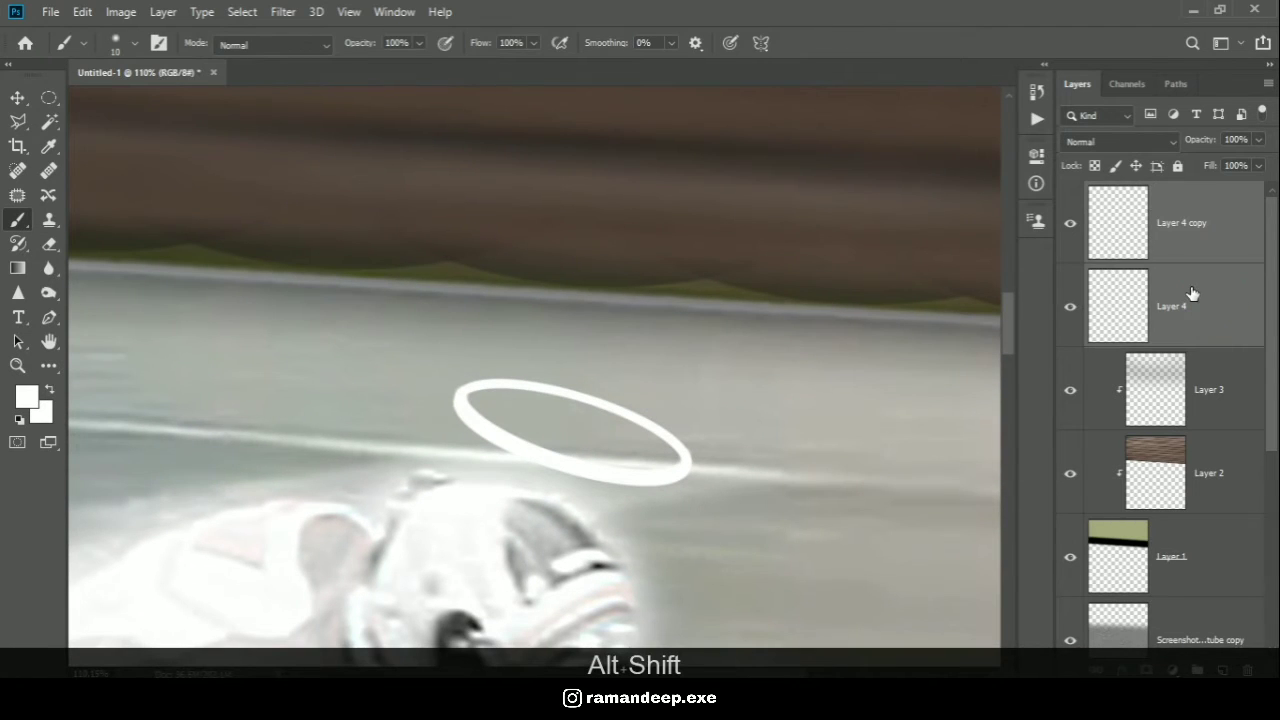
right_click(1189, 293)
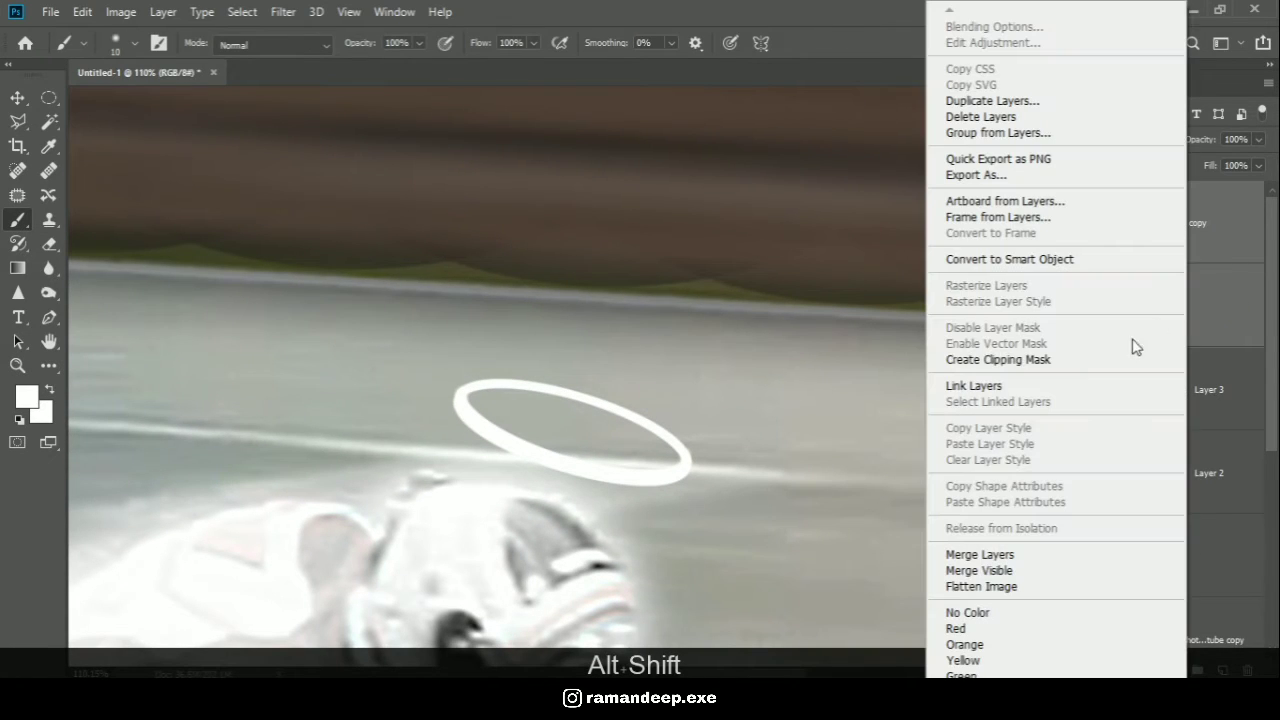
click(979, 555)
- Shift the merged ring one pixel down and one pixel left with Free Transform
scroll(527, 484, down, 4)
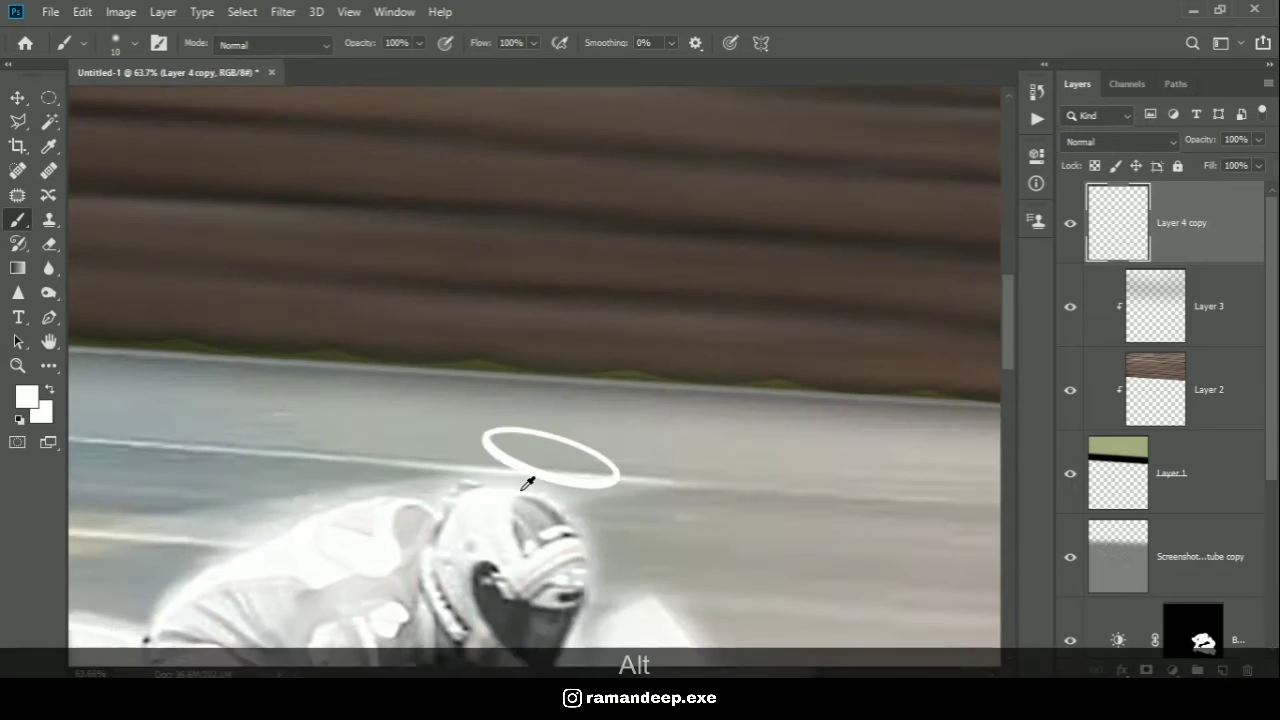
scroll(527, 484, up, 4)
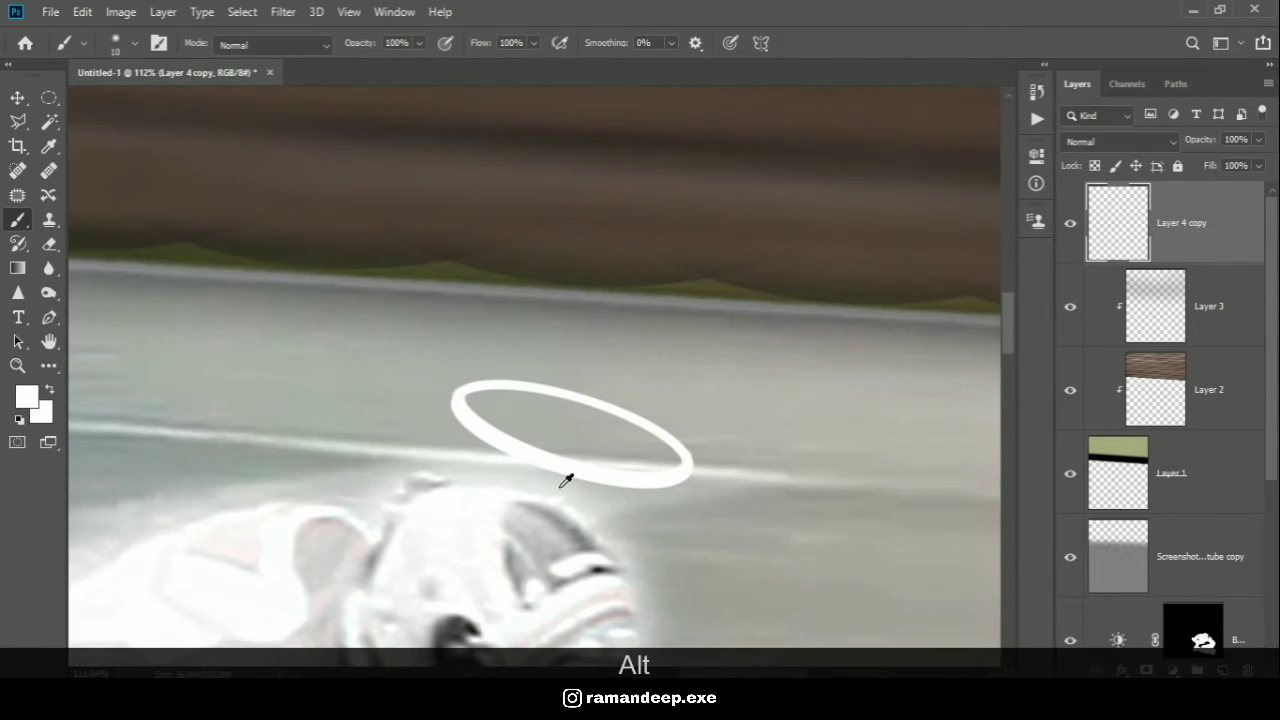
key(ctrl+alt+t)
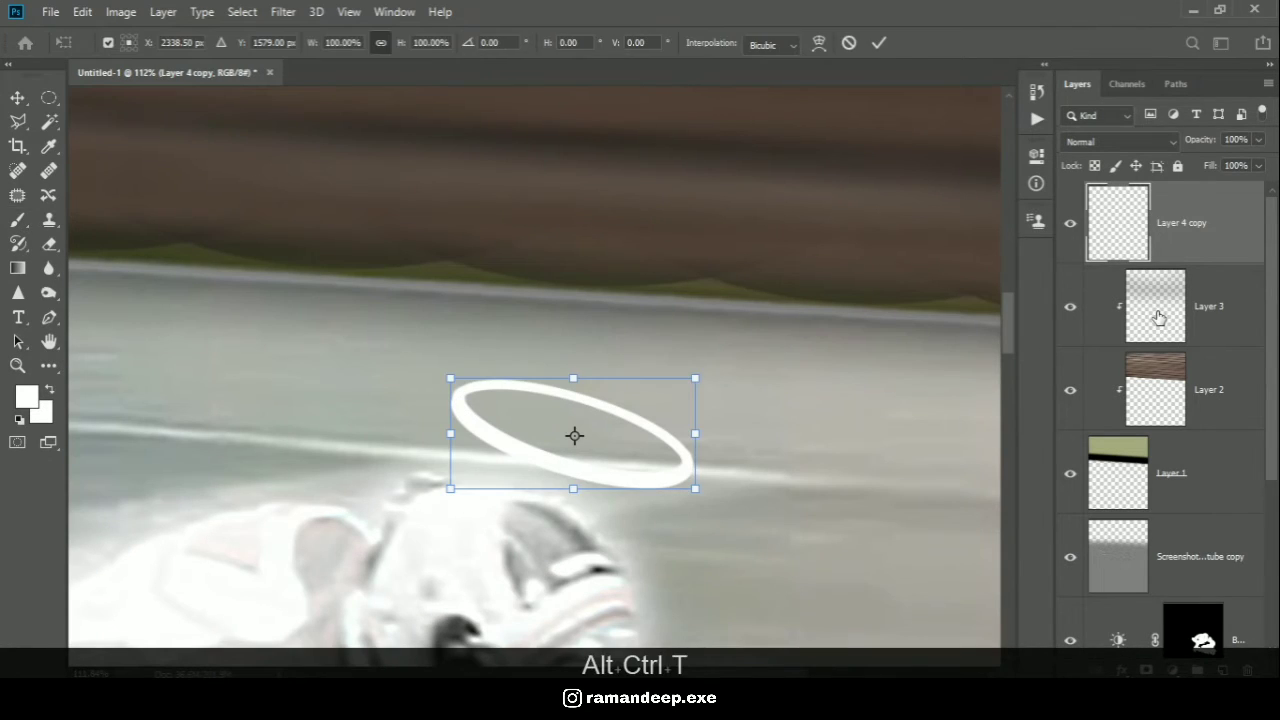
key(Down)
key(Left)
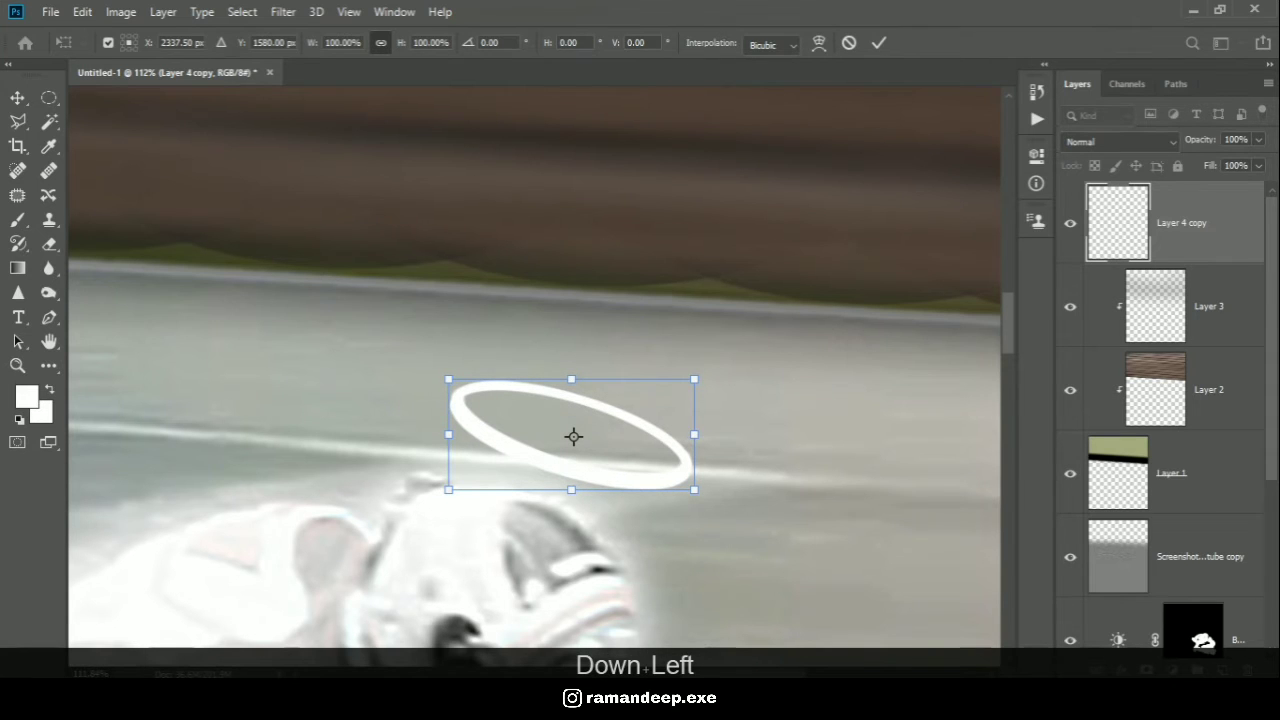
click(878, 43)
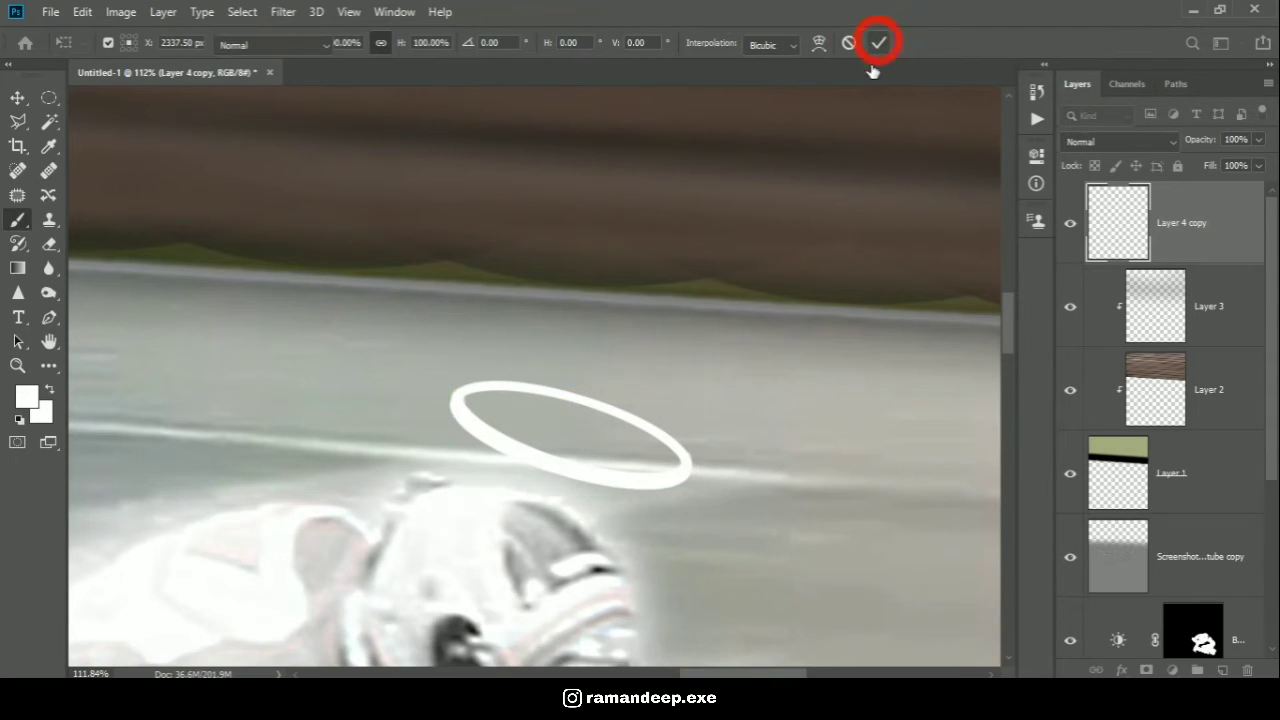
- Add an Outer Glow layer style to the merged ring layer and show its settings
scroll(623, 294, down, 6)
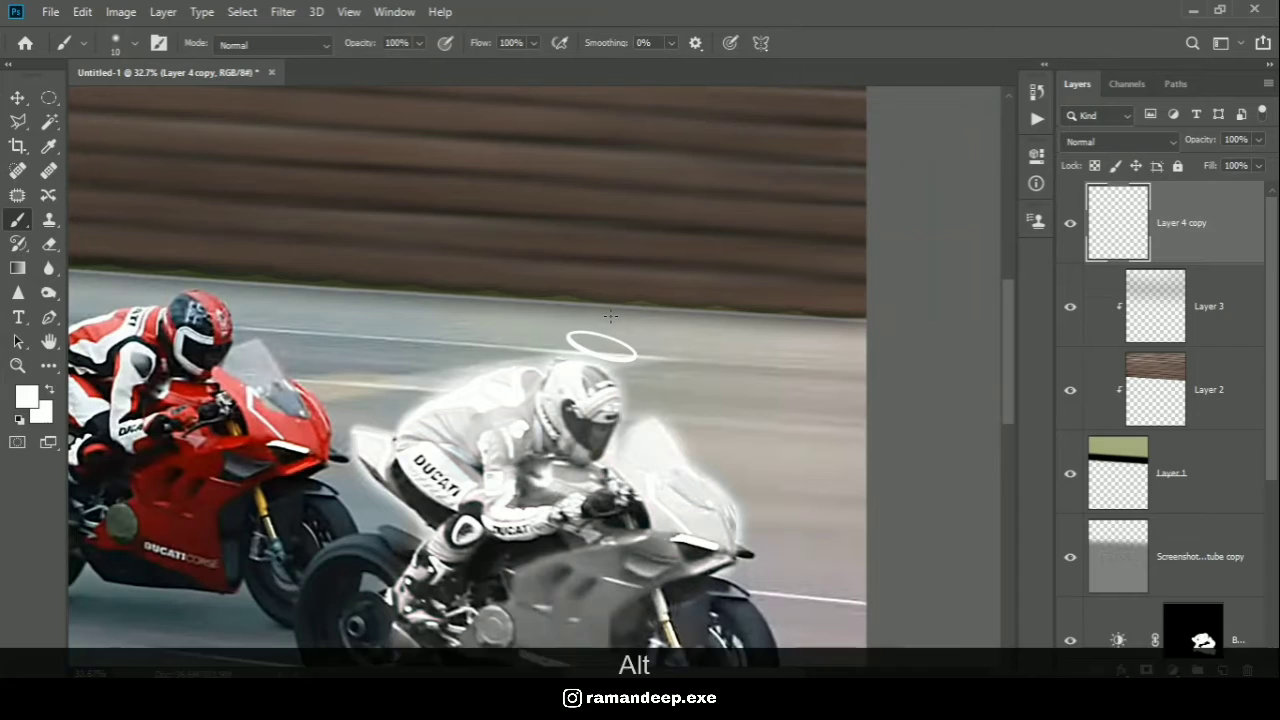
double_click(1183, 222)
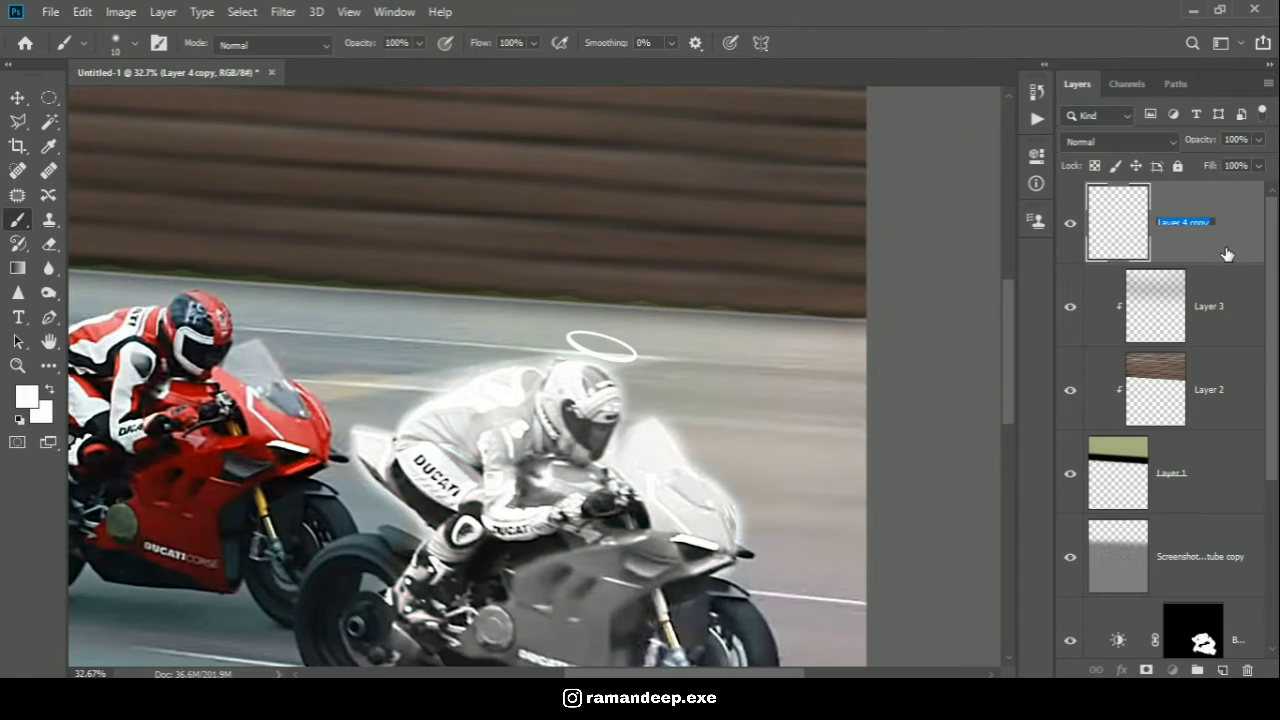
key(space)
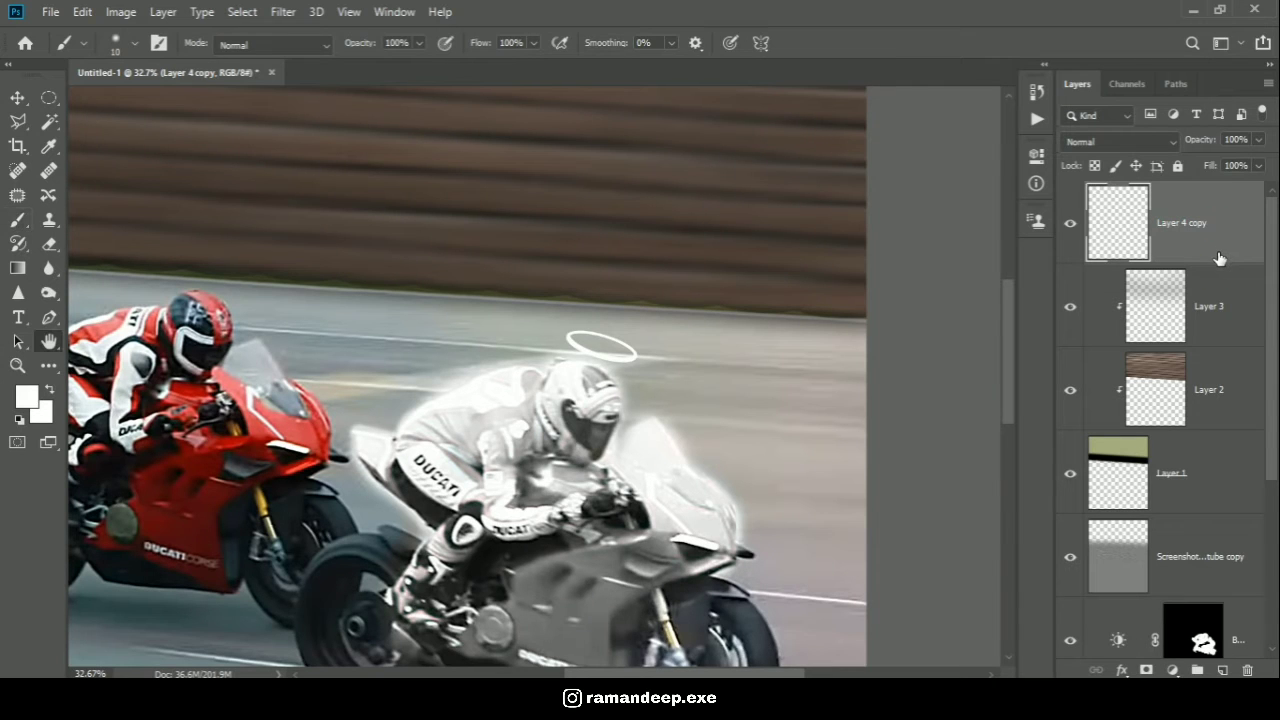
double_click(1218, 258)
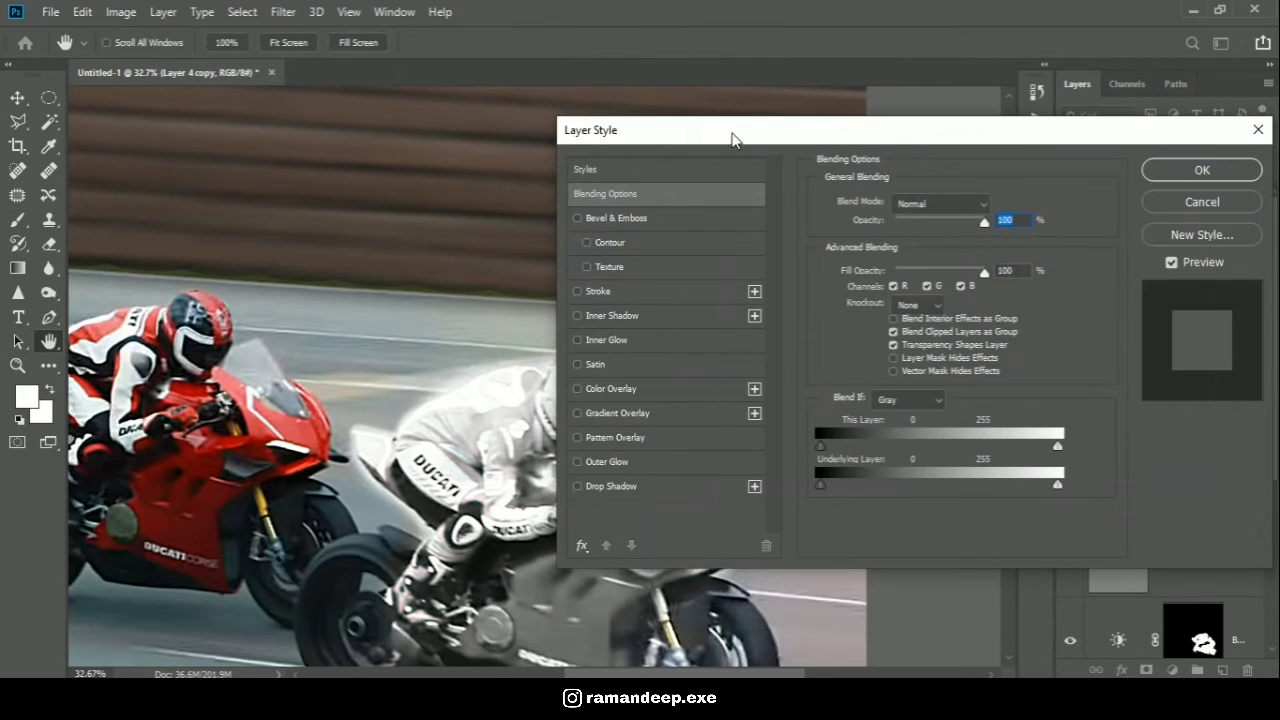
drag(731, 139, 877, 162)
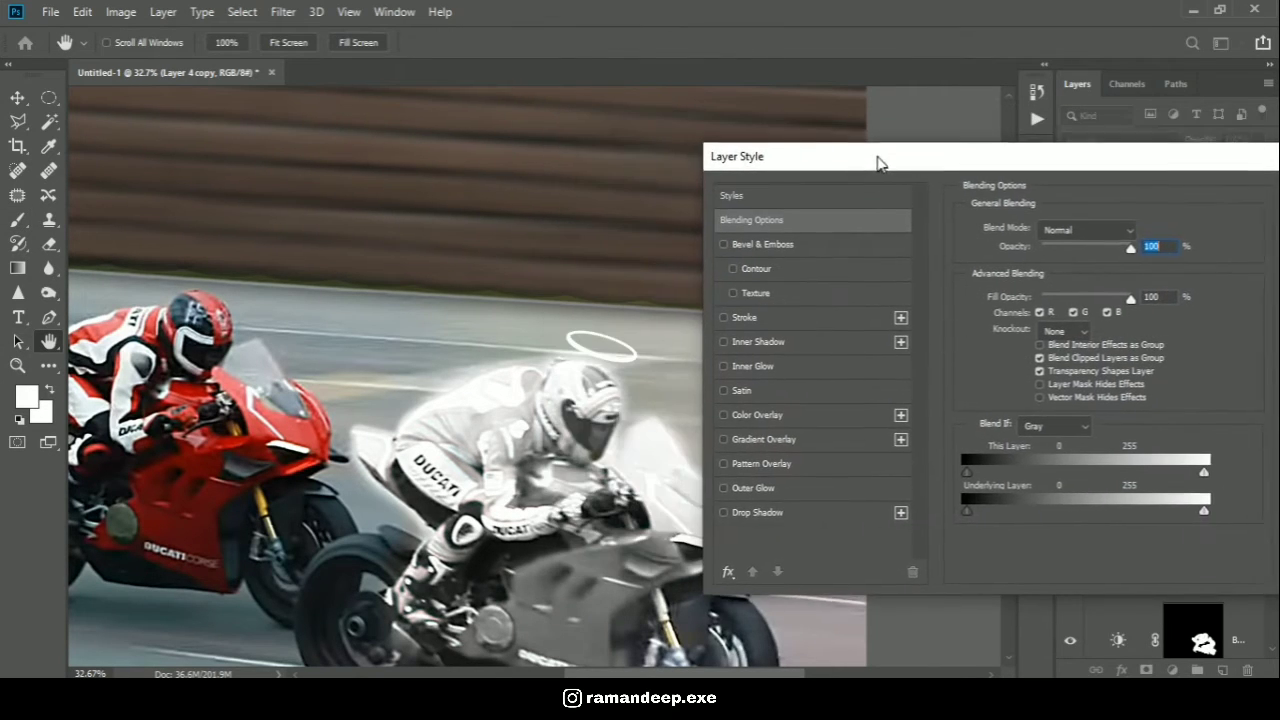
click(724, 486)
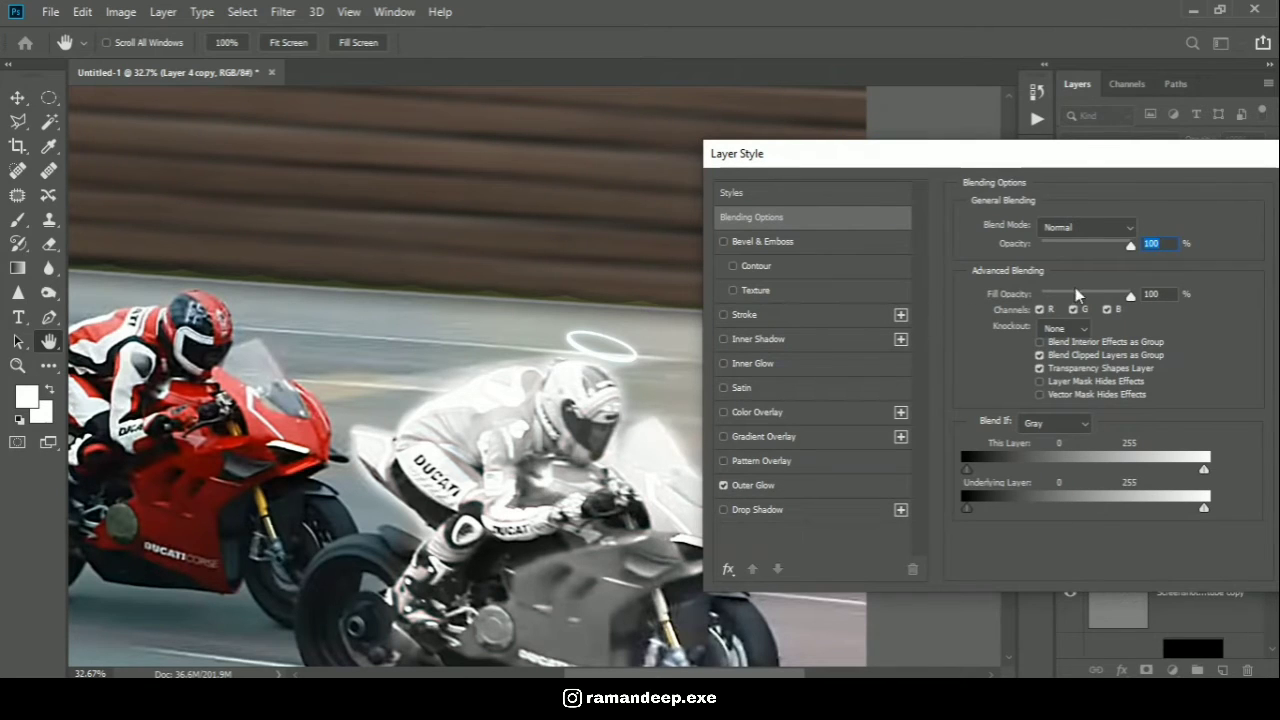
click(767, 488)
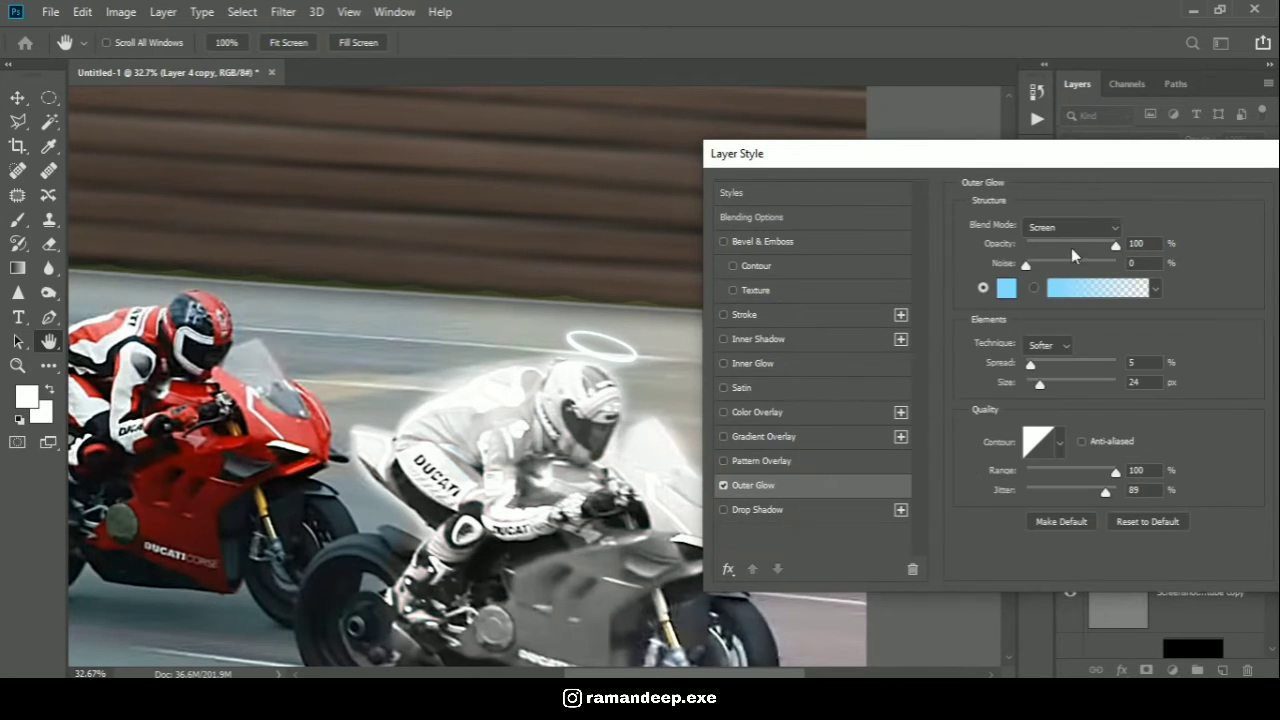
- Change the ring's outer glow to golden yellow with 18% spread and 46 px size, and apply the style
click(1006, 288)
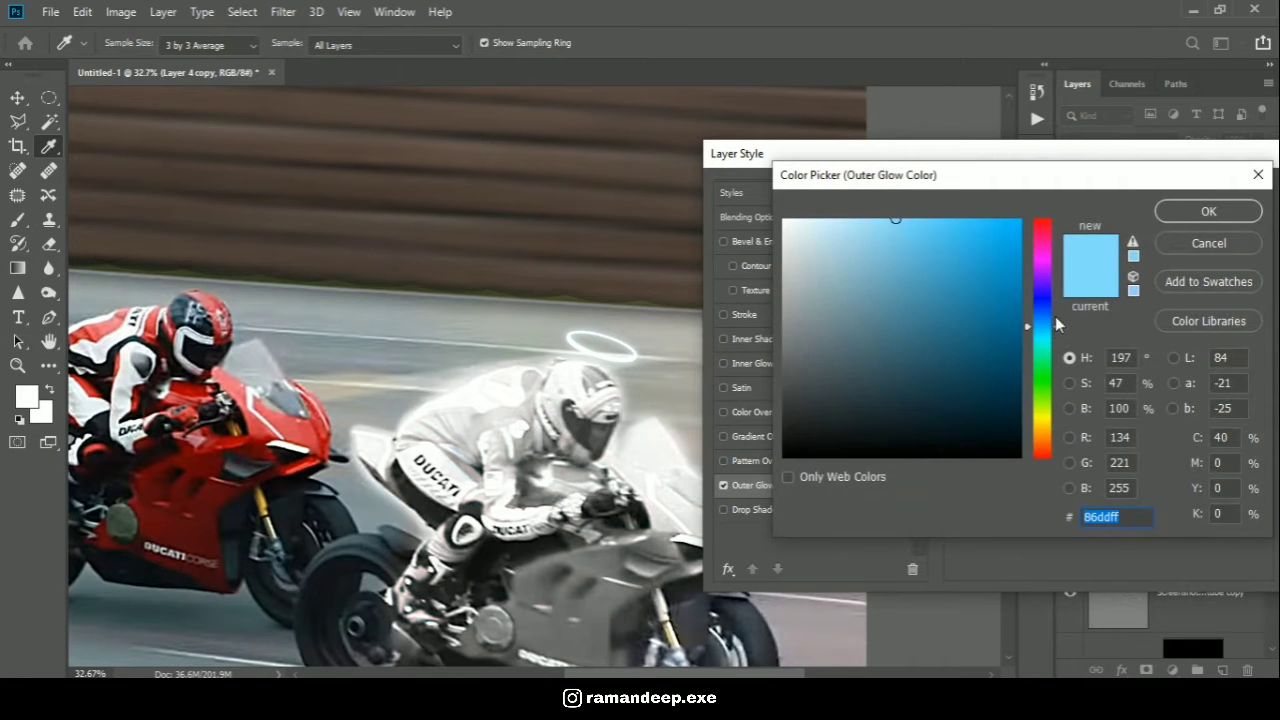
text(ffd200)
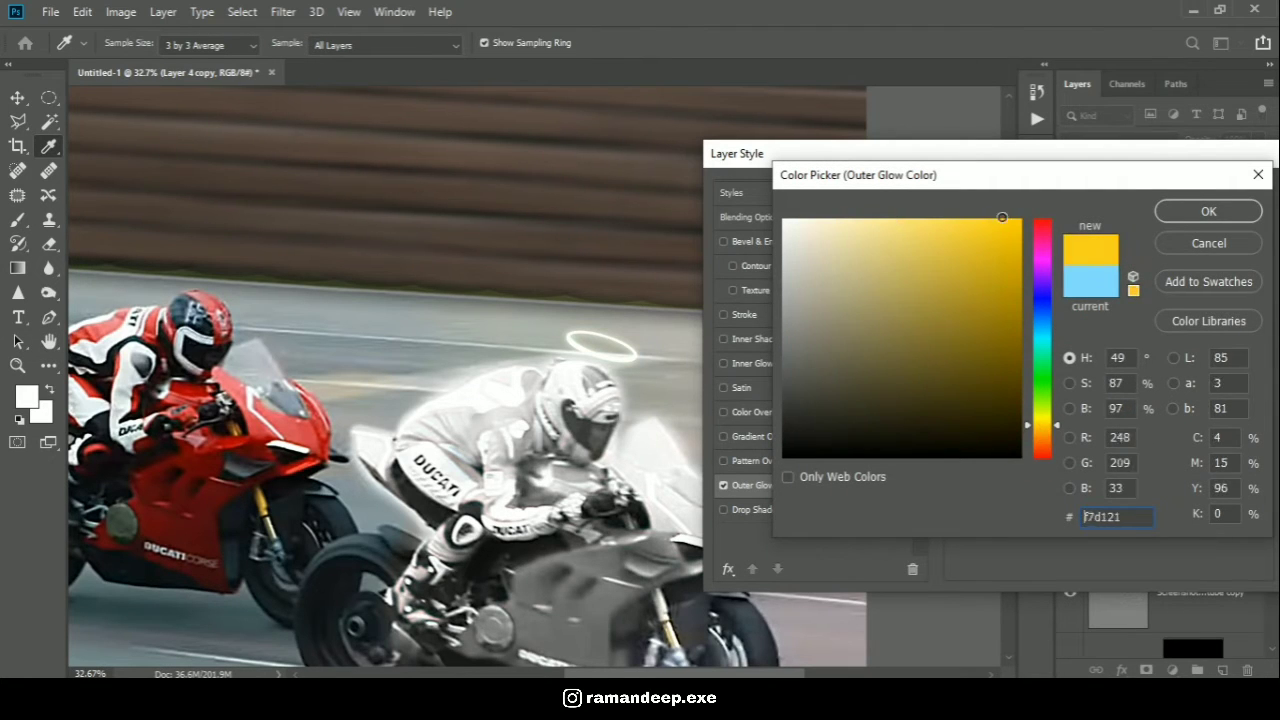
drag(1055, 430, 1056, 434)
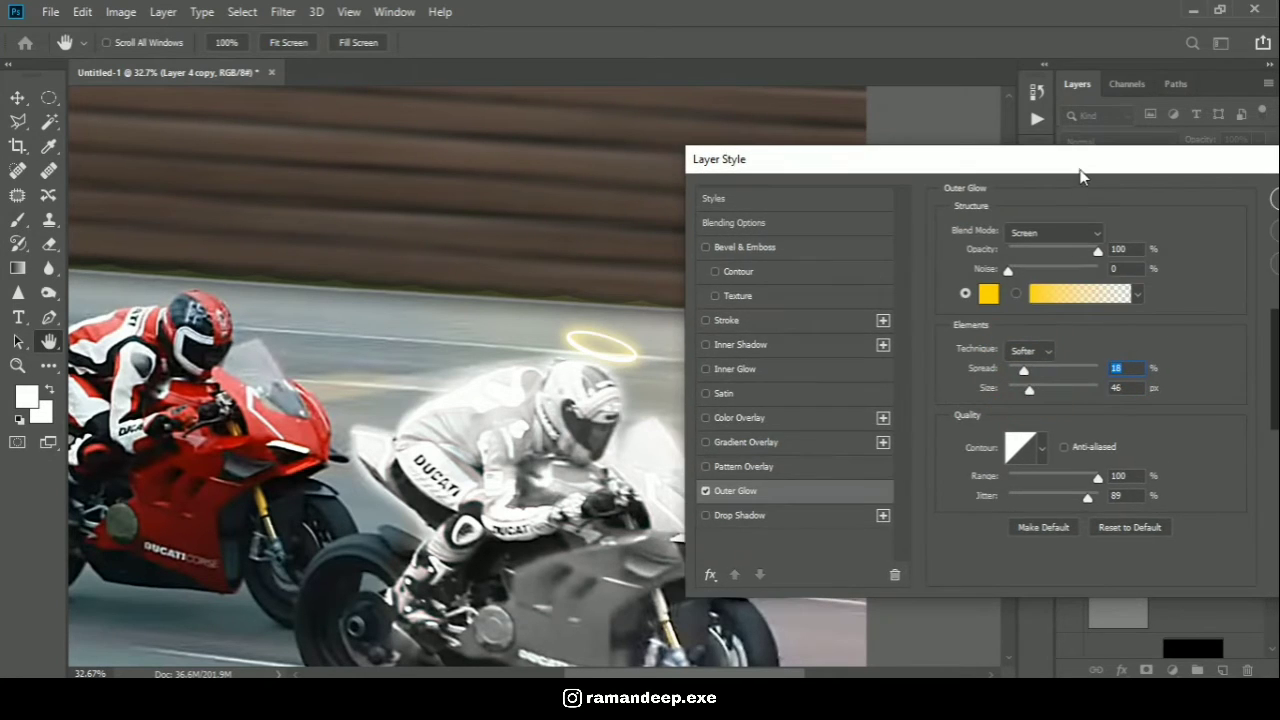
click(1262, 193)
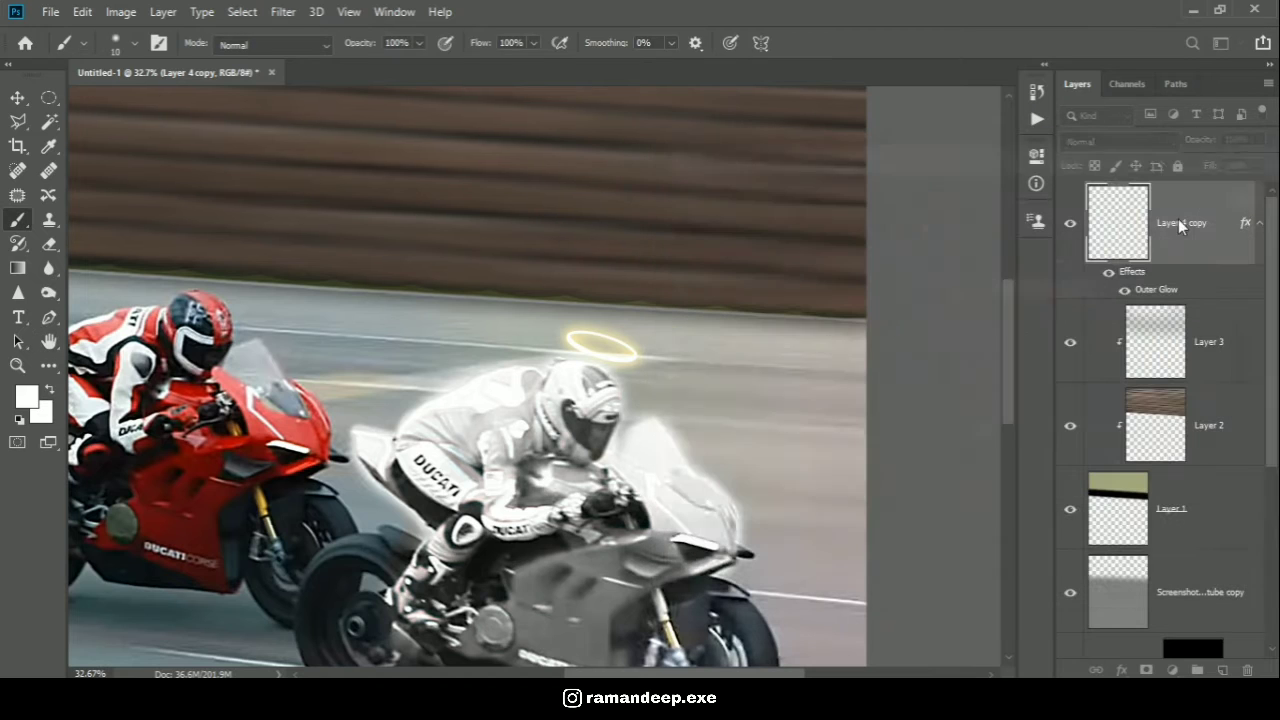
alt+scroll(698, 398, down, 5)
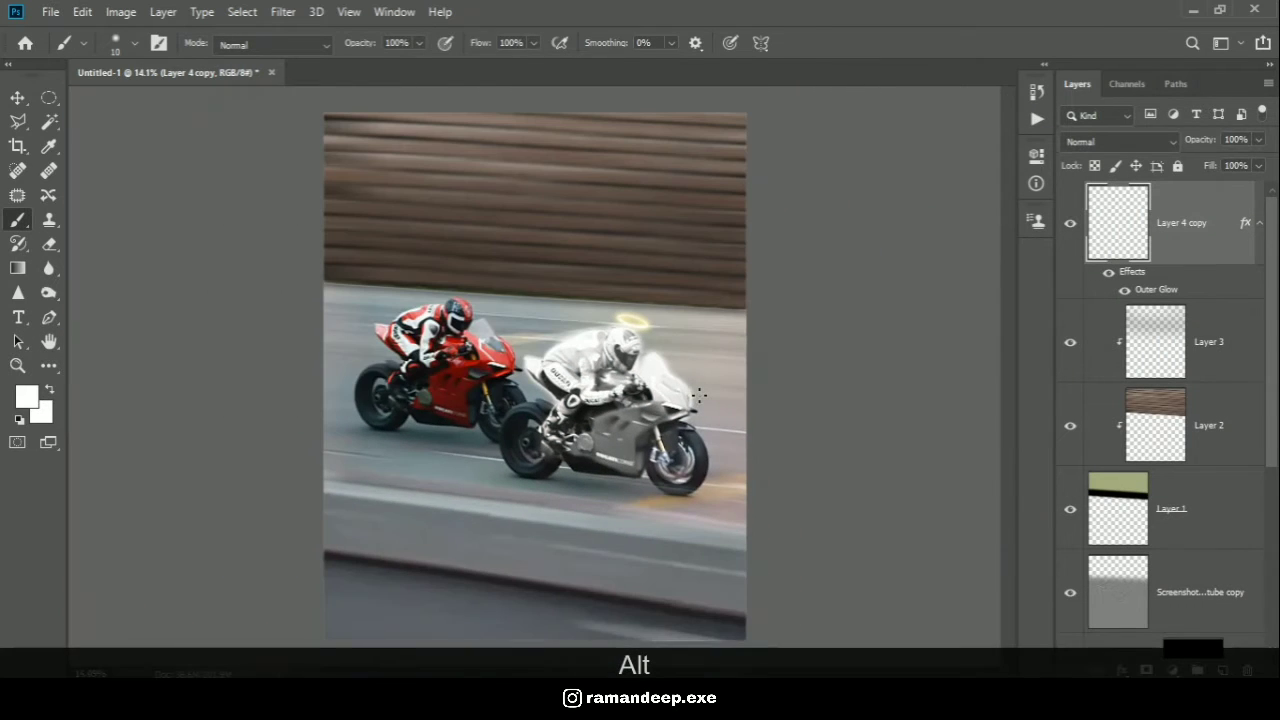
alt+scroll(627, 390, down, 1)
alt+scroll(631, 311, up, 2)
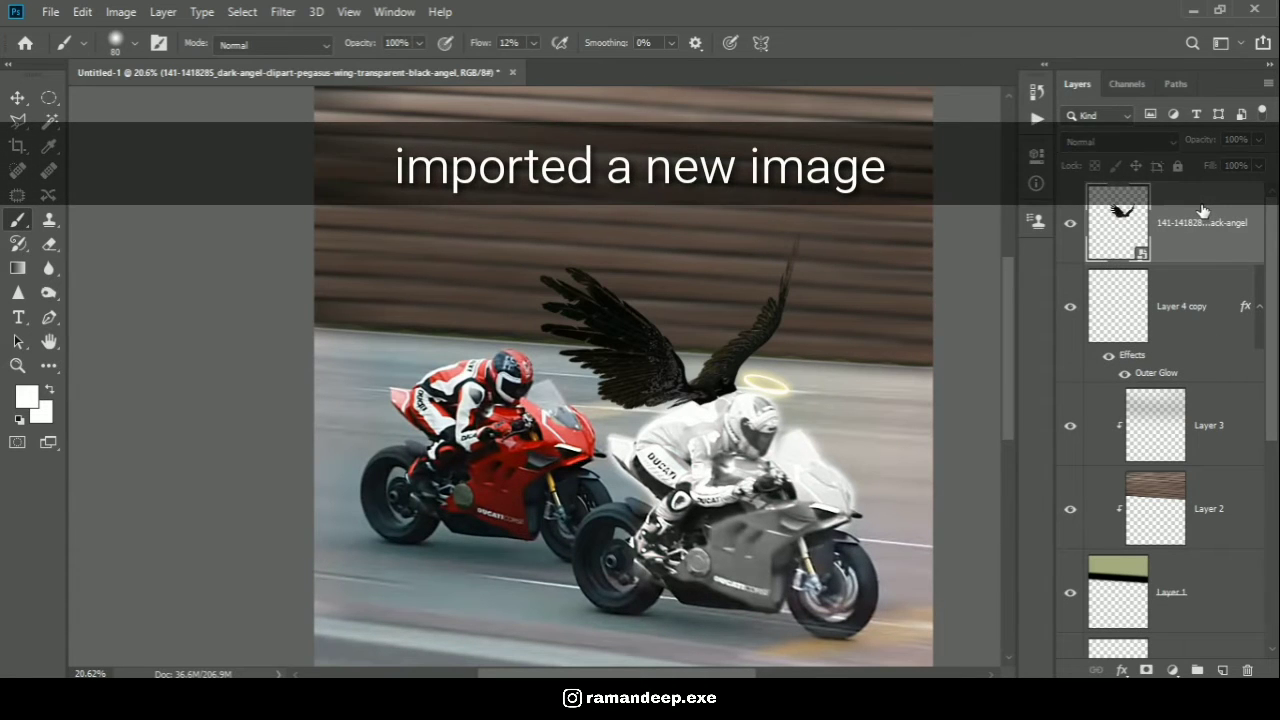
- Rasterize the imported black wings layer and set up the Eraser with a 60 px brush at 3% flow
right_click(1201, 208)
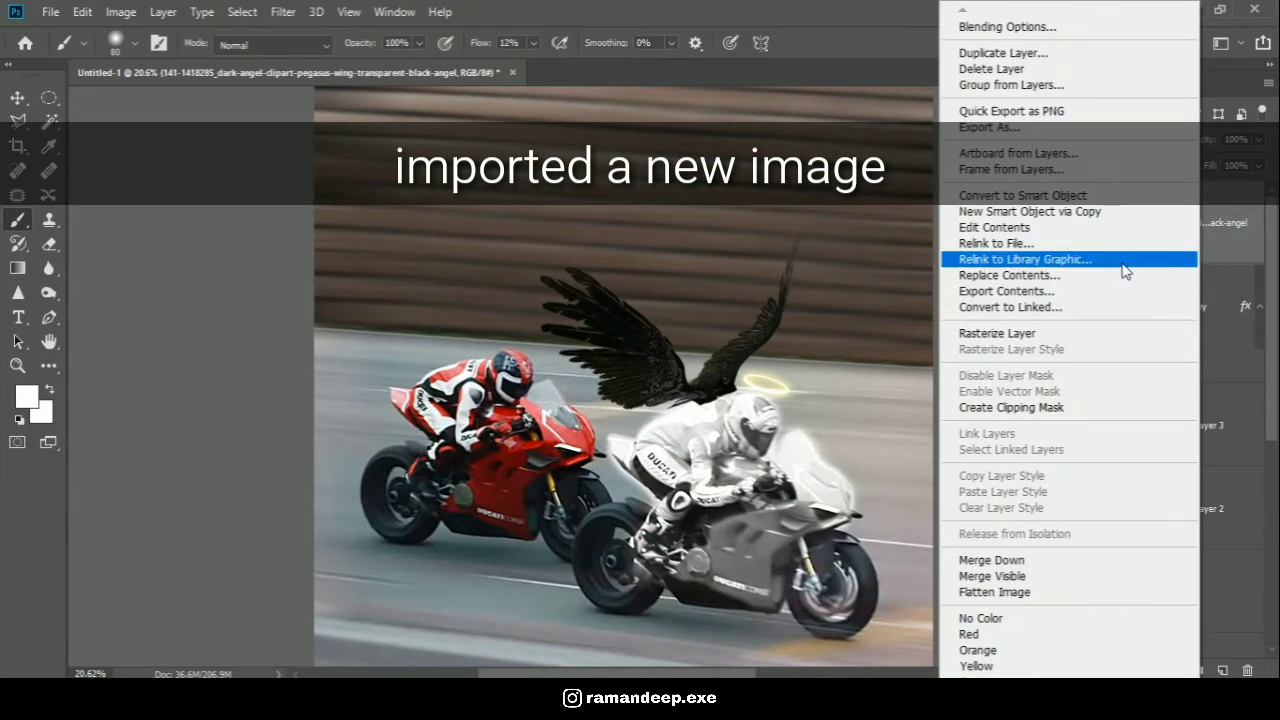
click(1062, 333)
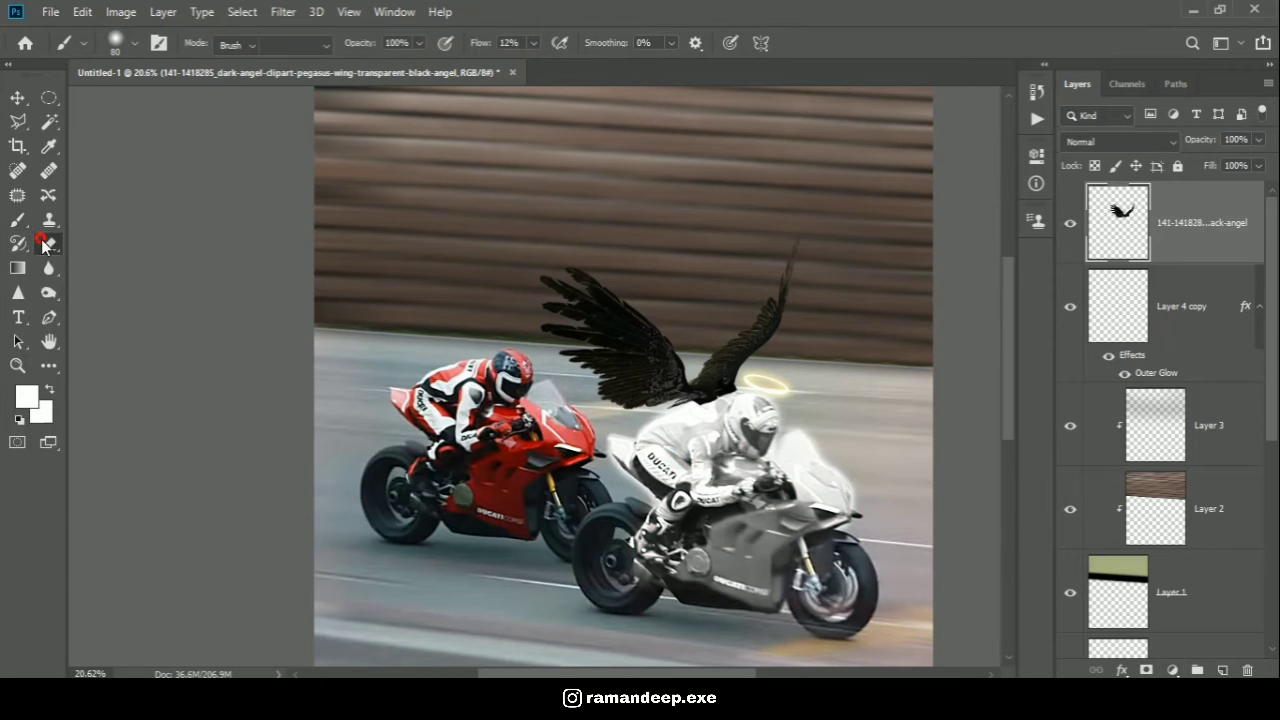
click(49, 243)
scroll(665, 370, up, 5)
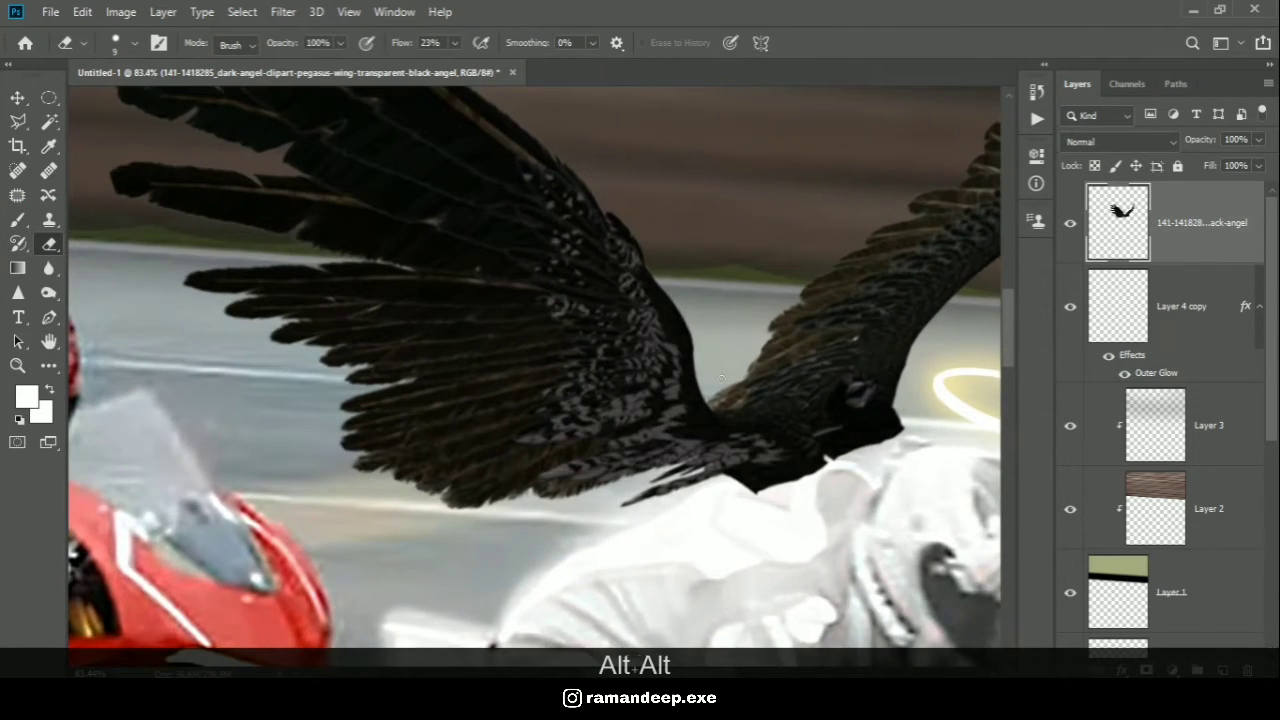
scroll(721, 379, down, 3)
scroll(818, 418, up, 4)
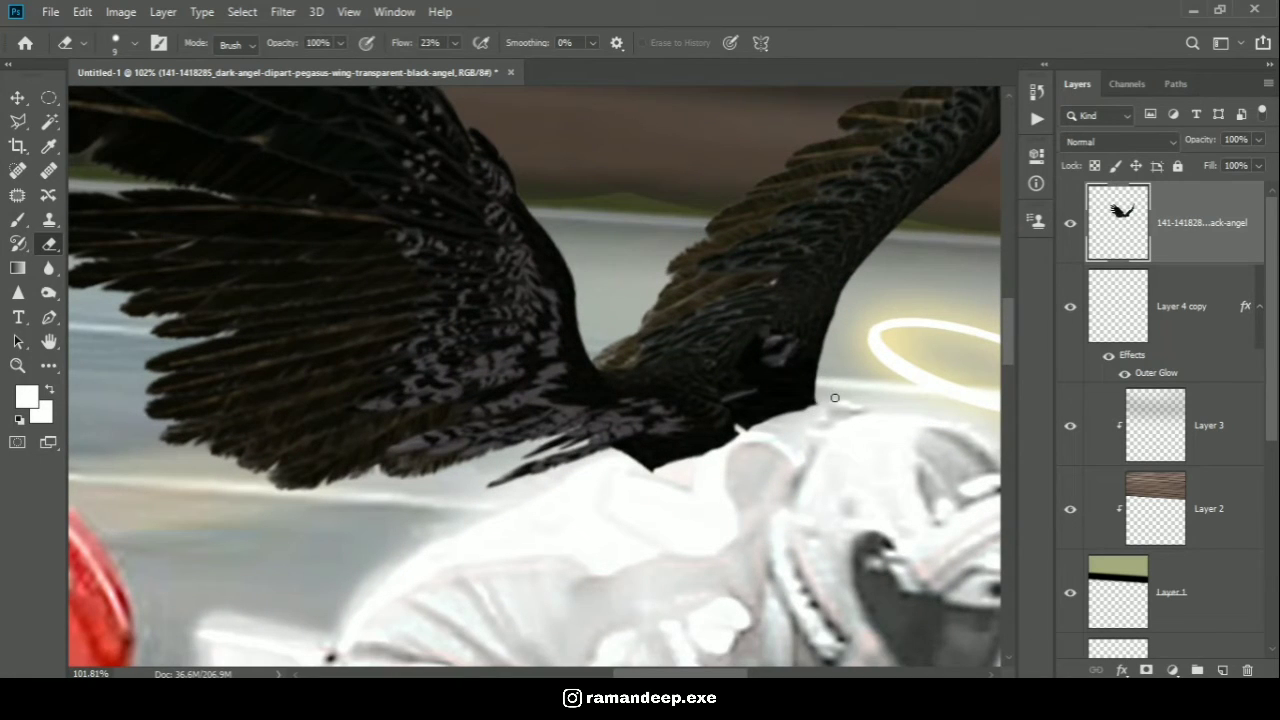
key(bracketright)
key(bracketright)
key(bracketright)
key(bracketright)
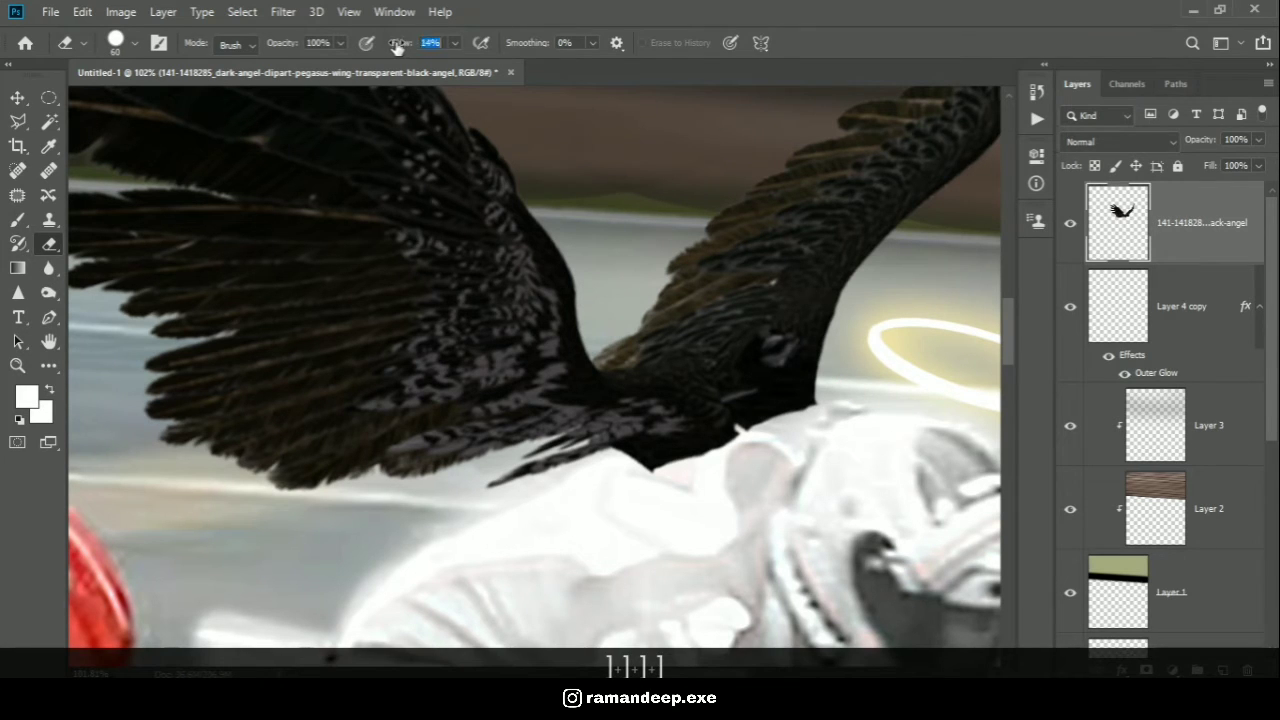
drag(380, 48, 382, 51)
- Softly erase the base of the wings where it meets the front rider's back, using a soft round 60 px tip
drag(646, 486, 733, 470)
right_click(748, 460)
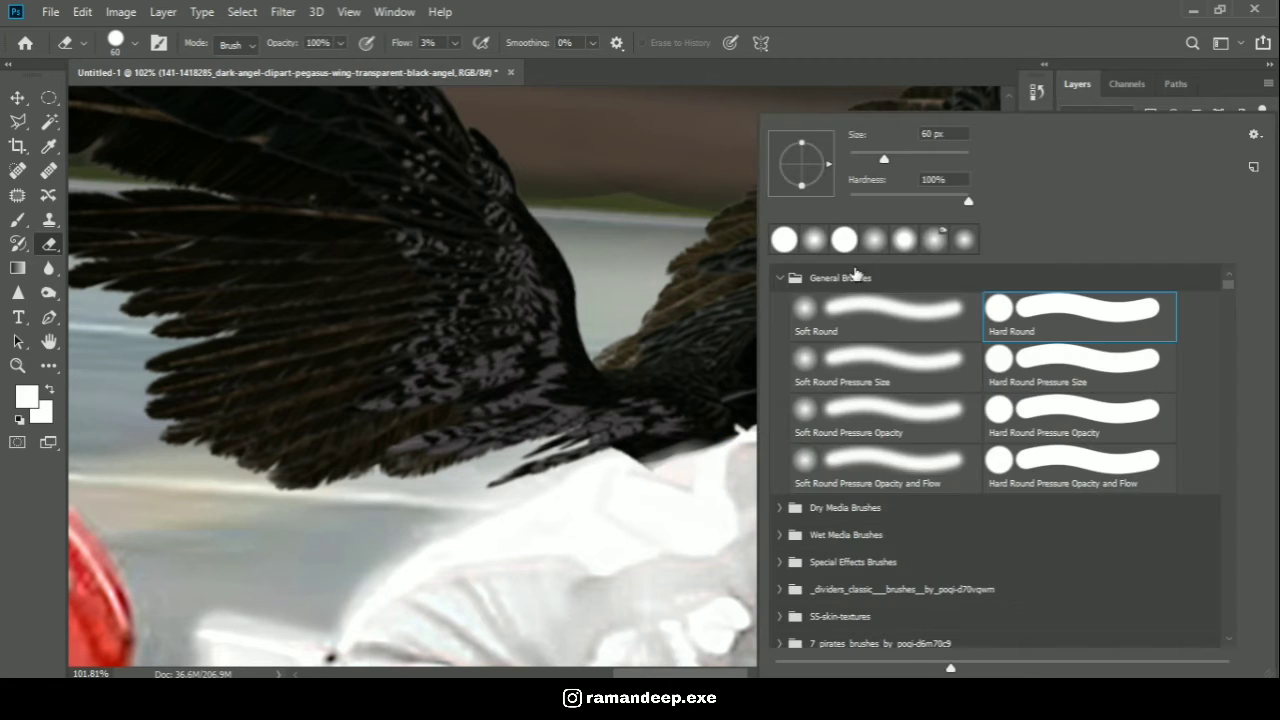
click(640, 154)
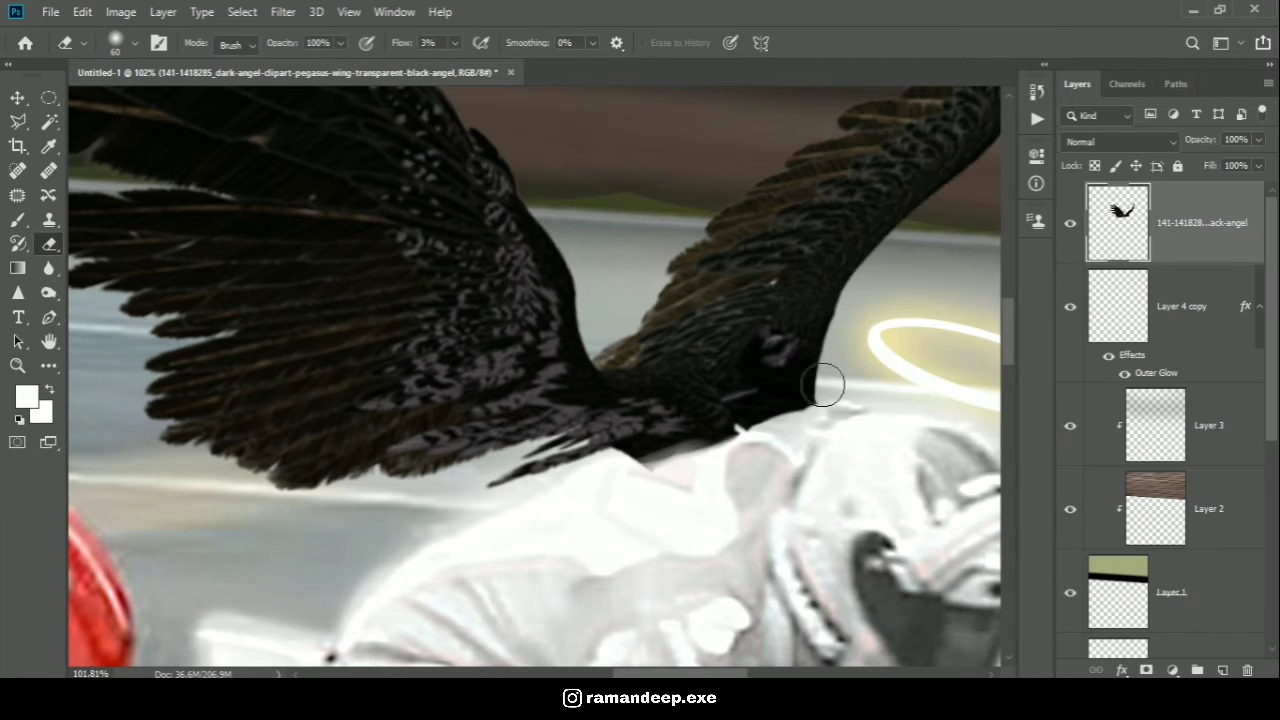
mouse_move(816, 419)
mouse_down()
mouse_move(671, 480)
mouse_move(758, 457)
mouse_up()
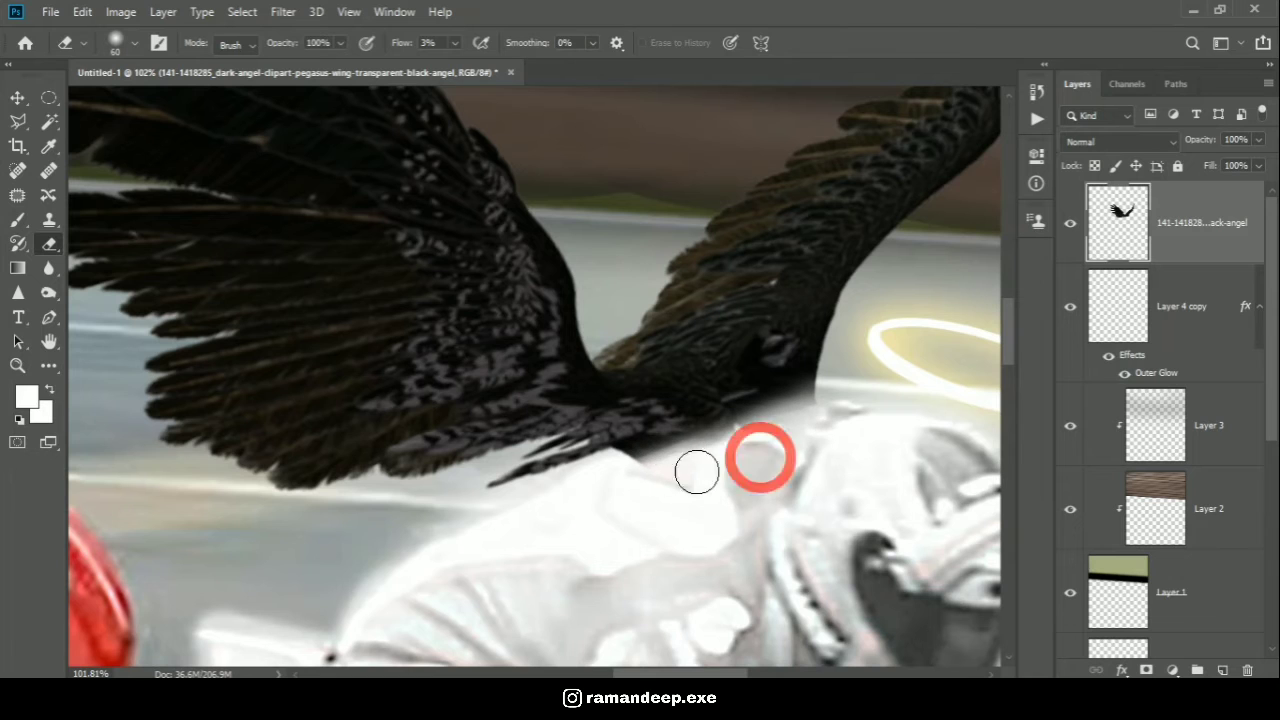
scroll(680, 468, down, 1)
key(space)
scroll(680, 468, down, 9)
scroll(675, 458, down, 1)
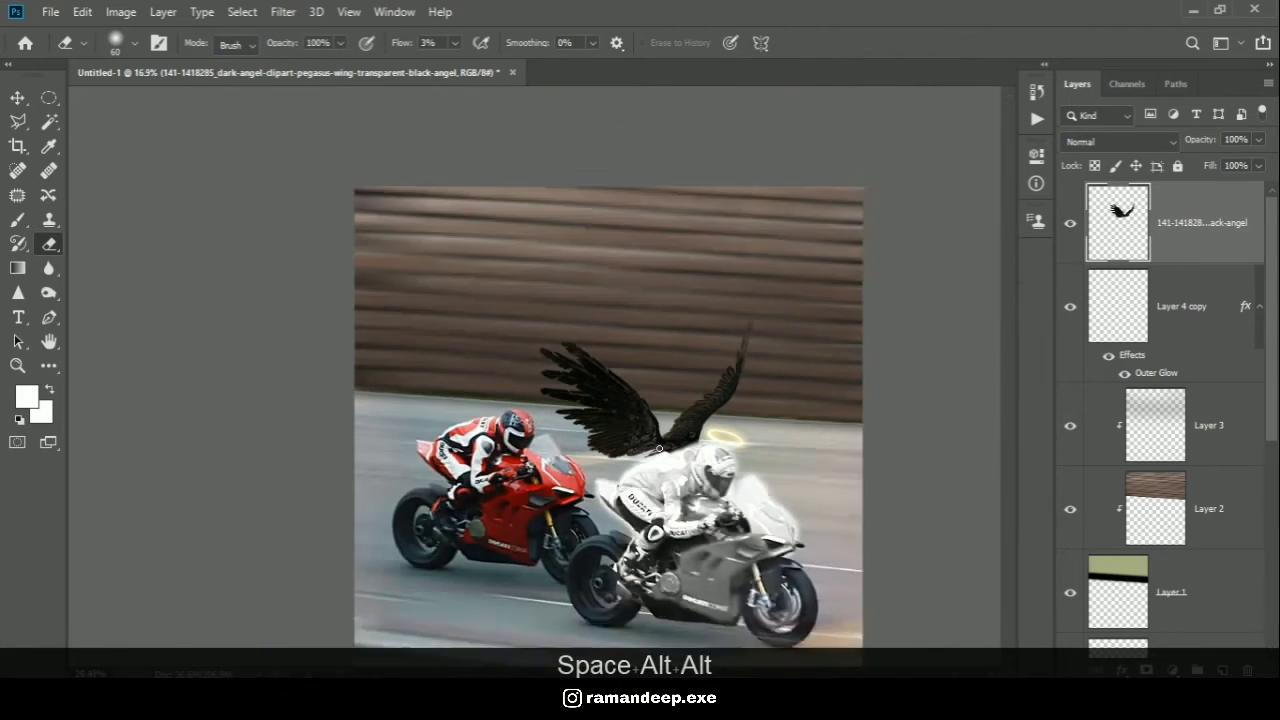
- Adjust the wings with Free Transform so they sit on the front rider's back, and apply the transform
scroll(705, 508, up, 7)
scroll(515, 201, up, 1)
mouse_move(531, 318)
mouse_down()
mouse_move(592, 289)
mouse_move(577, 283)
mouse_move(688, 283)
mouse_move(635, 300)
mouse_move(661, 292)
mouse_up()
scroll(665, 298, down, 3)
key(alt+ctrl+t)
click(878, 44)
key(e)
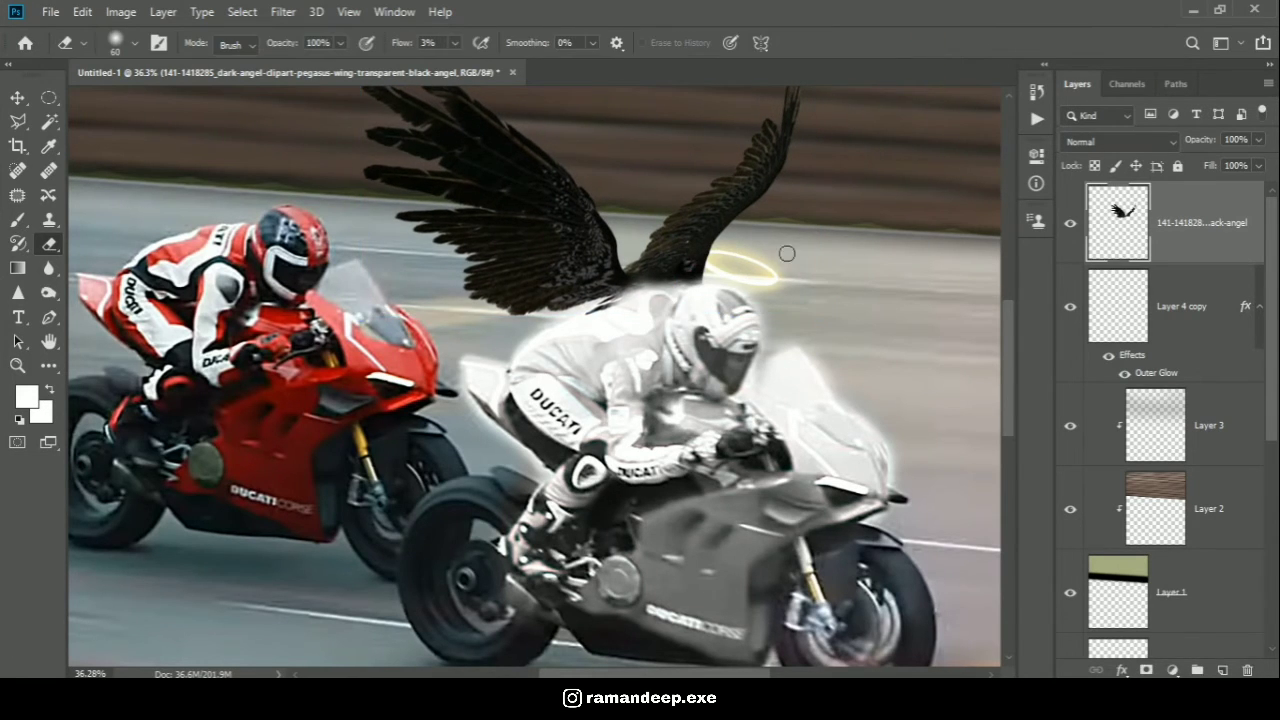
- Invert the colours of the wings layer to turn the black wings white
alt+scroll(989, 220, down, 3)
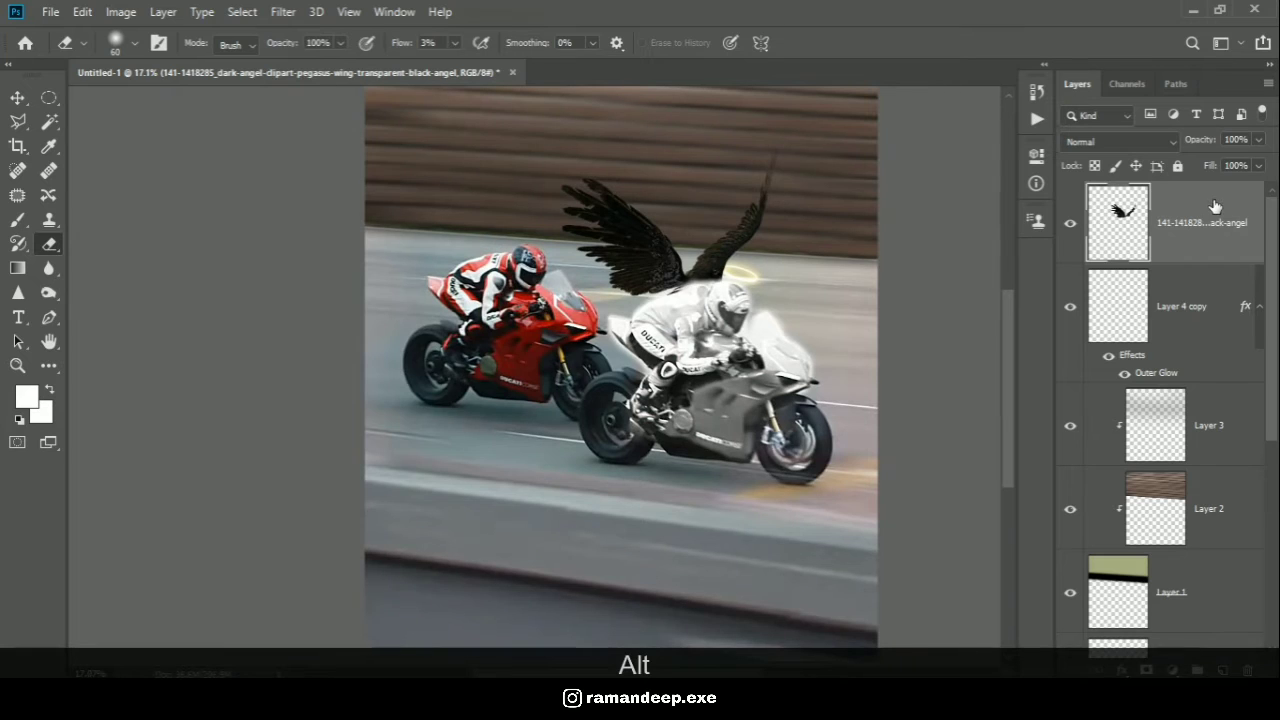
key(ctrl+i)
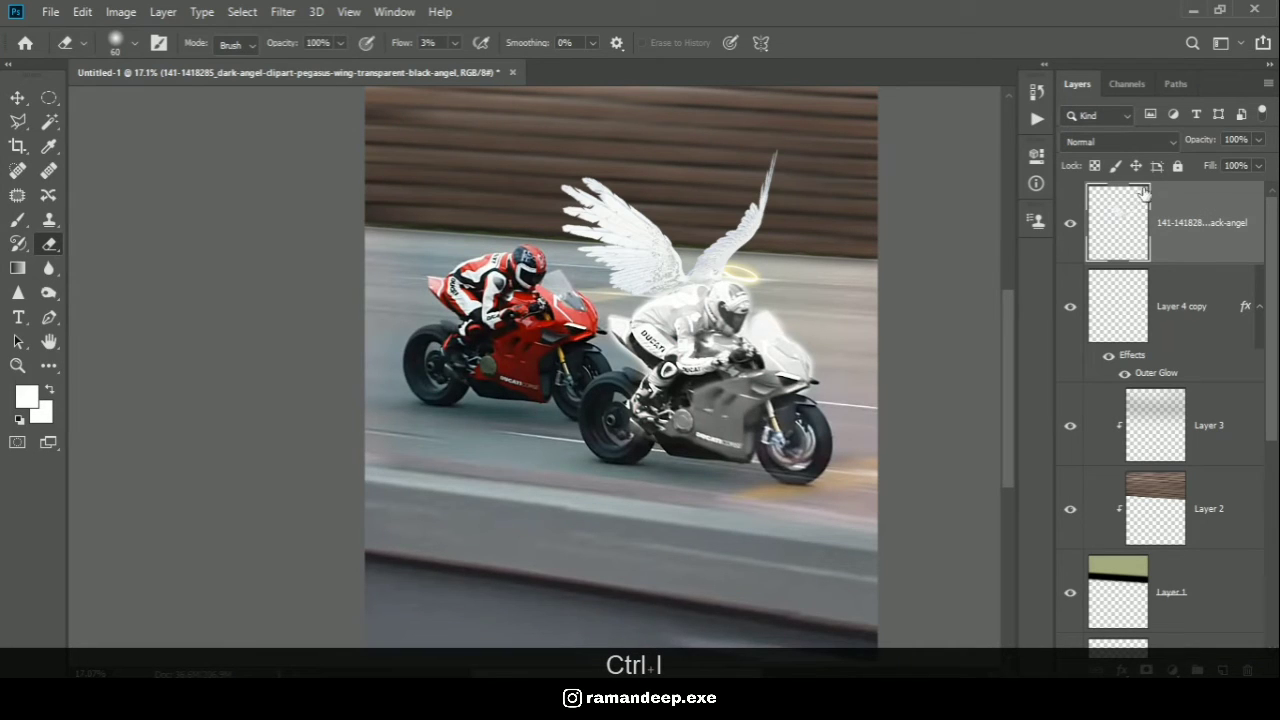
alt+scroll(699, 165, up, 2)
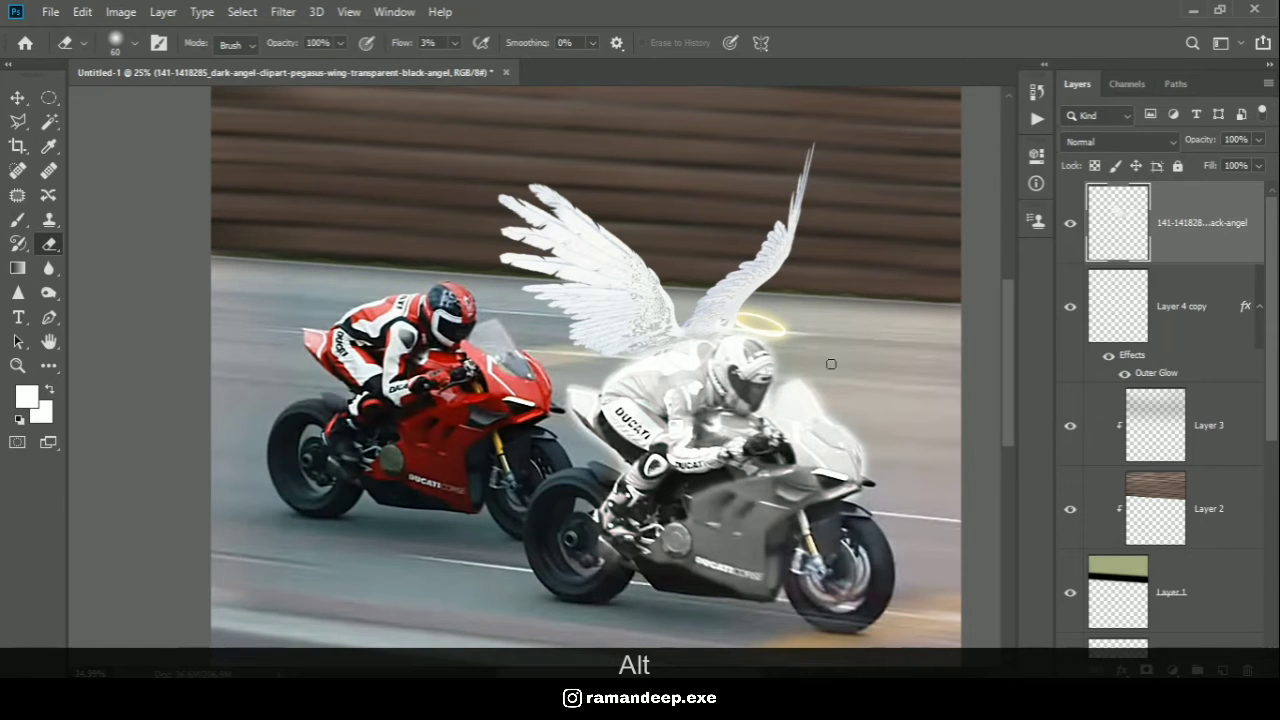
- Apply a Motion Blur to the wings layer with an angle of -2° and a distance of 32 pixels
click(280, 11)
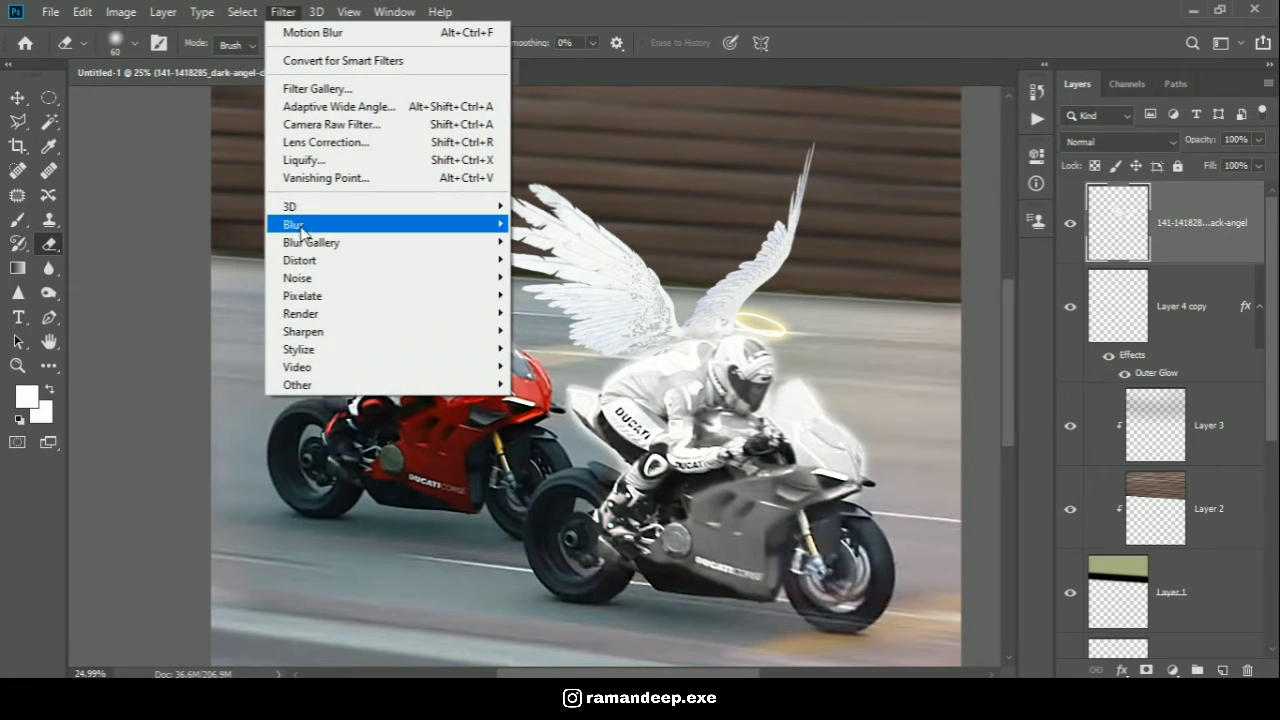
mouse_move(303, 226)
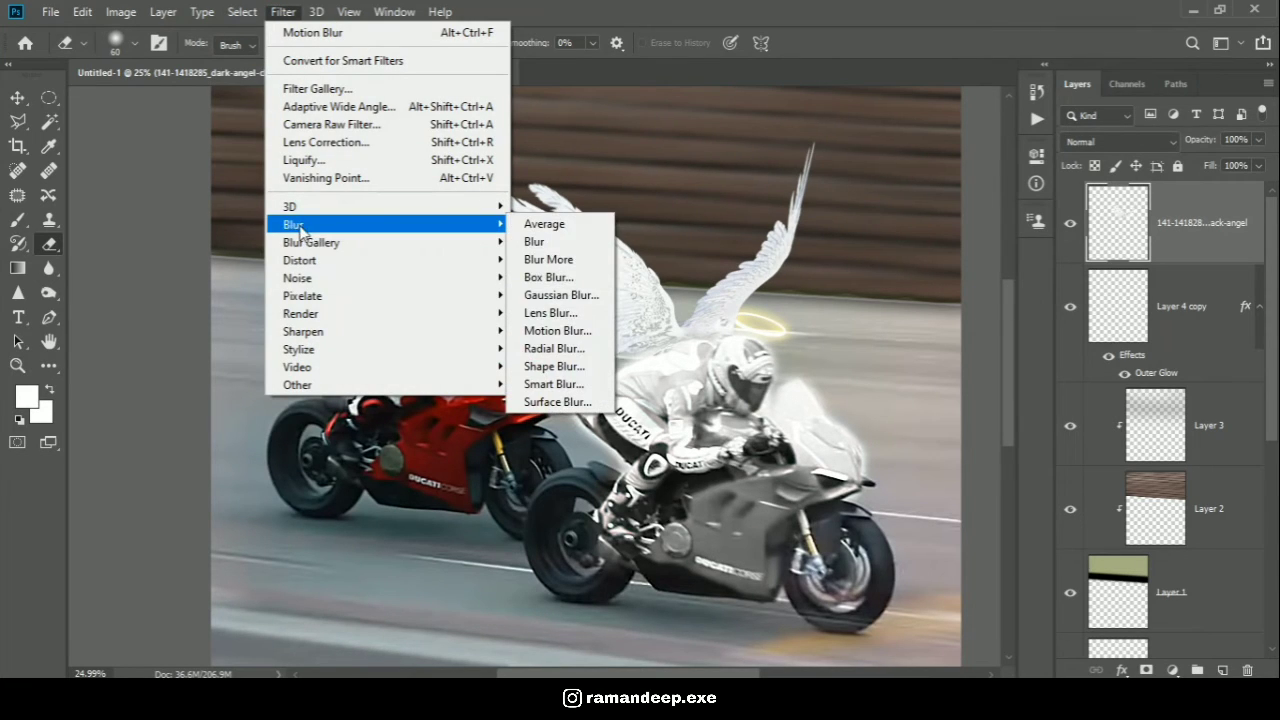
click(552, 331)
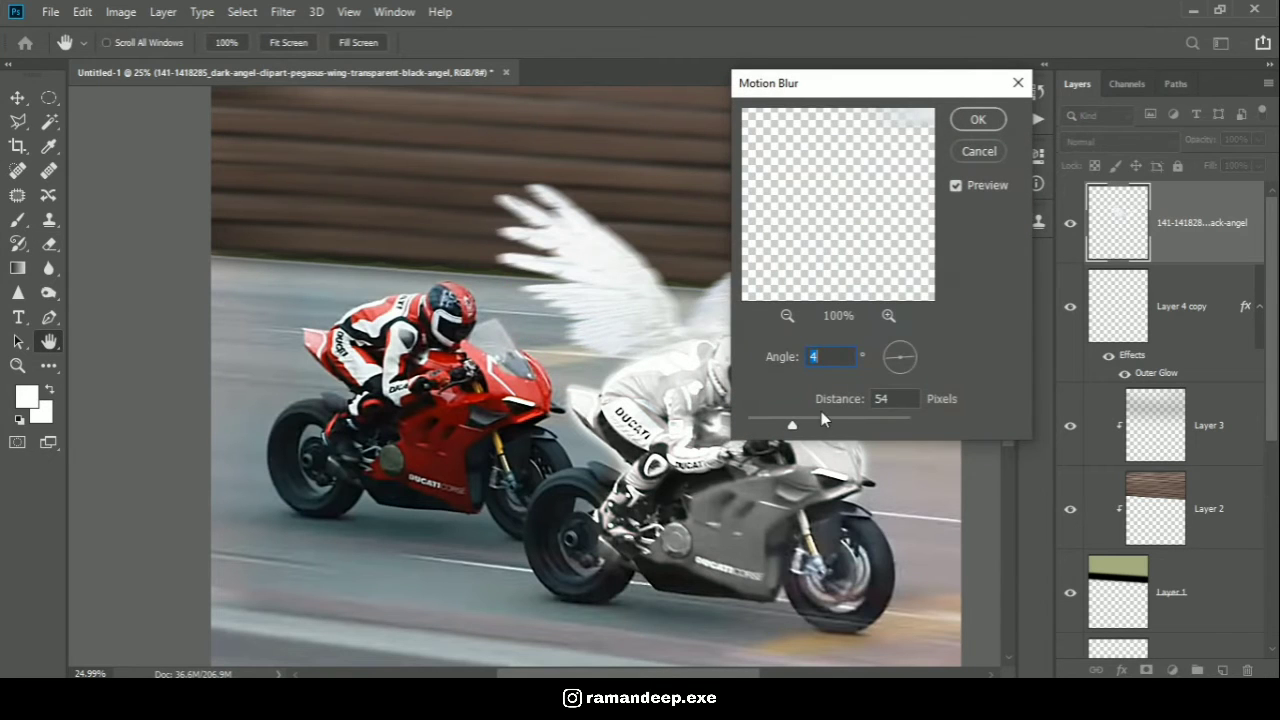
text(0)
key(Tab)
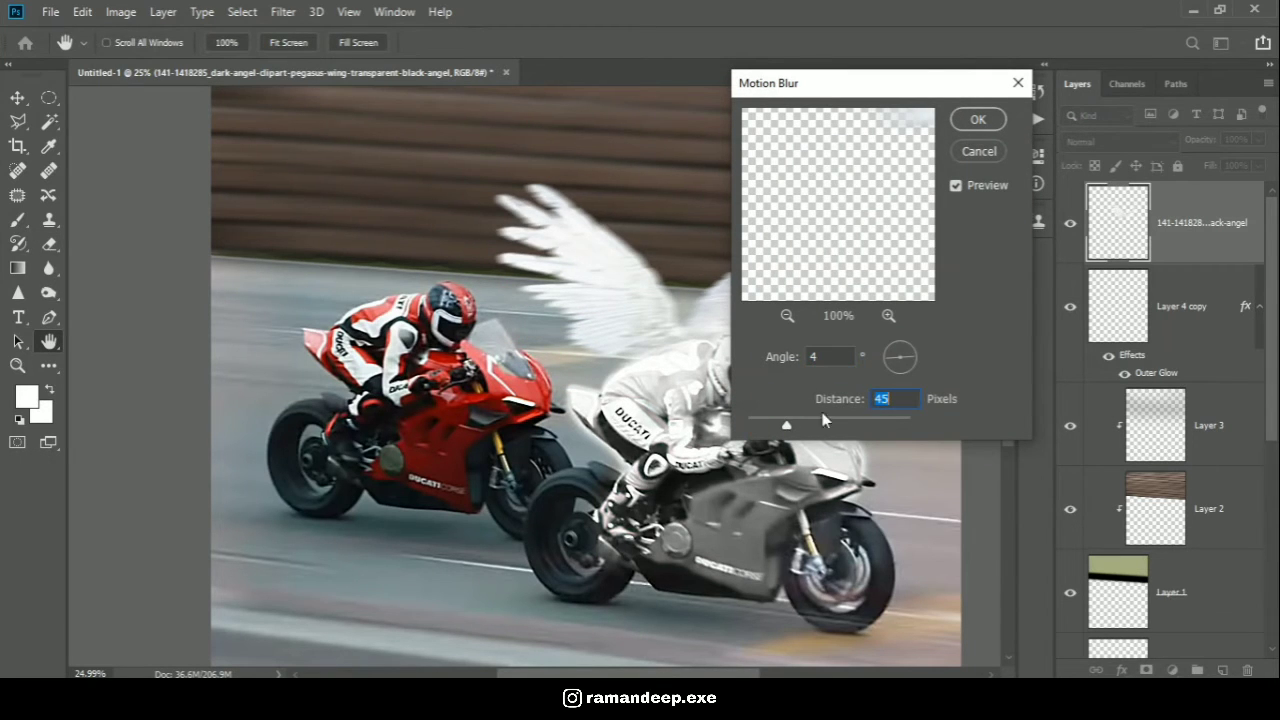
click(923, 358)
drag(798, 423, 777, 432)
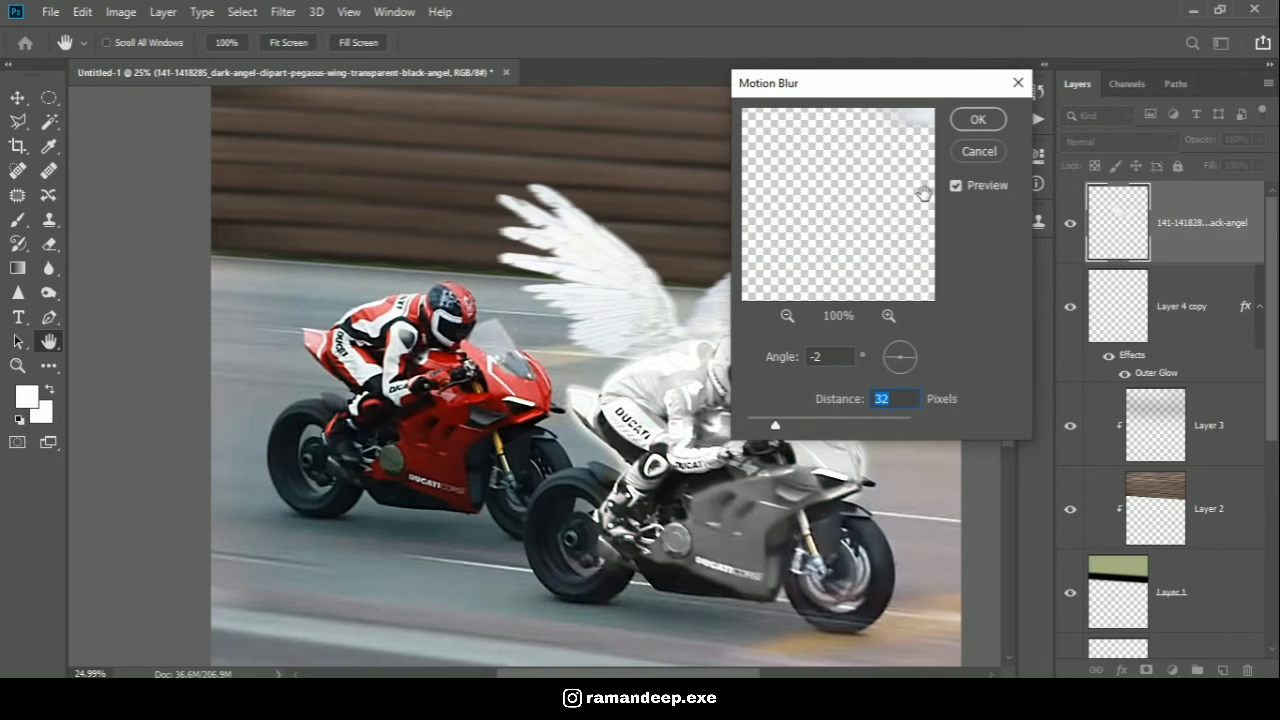
click(972, 119)
key(e)
- Select the narrower wing above the halo with a closed Polygonal Lasso outline running from its base around its tip
scroll(631, 314, down, 2)
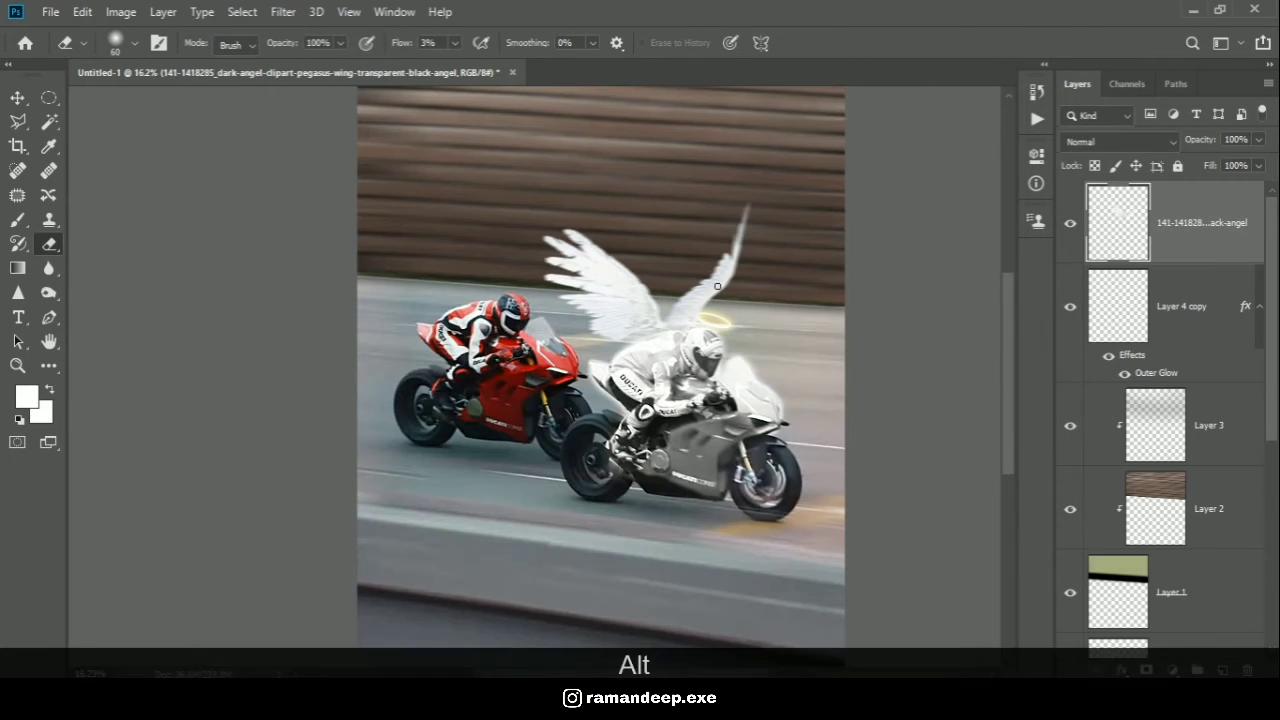
scroll(717, 286, down, 1)
scroll(651, 267, up, 6)
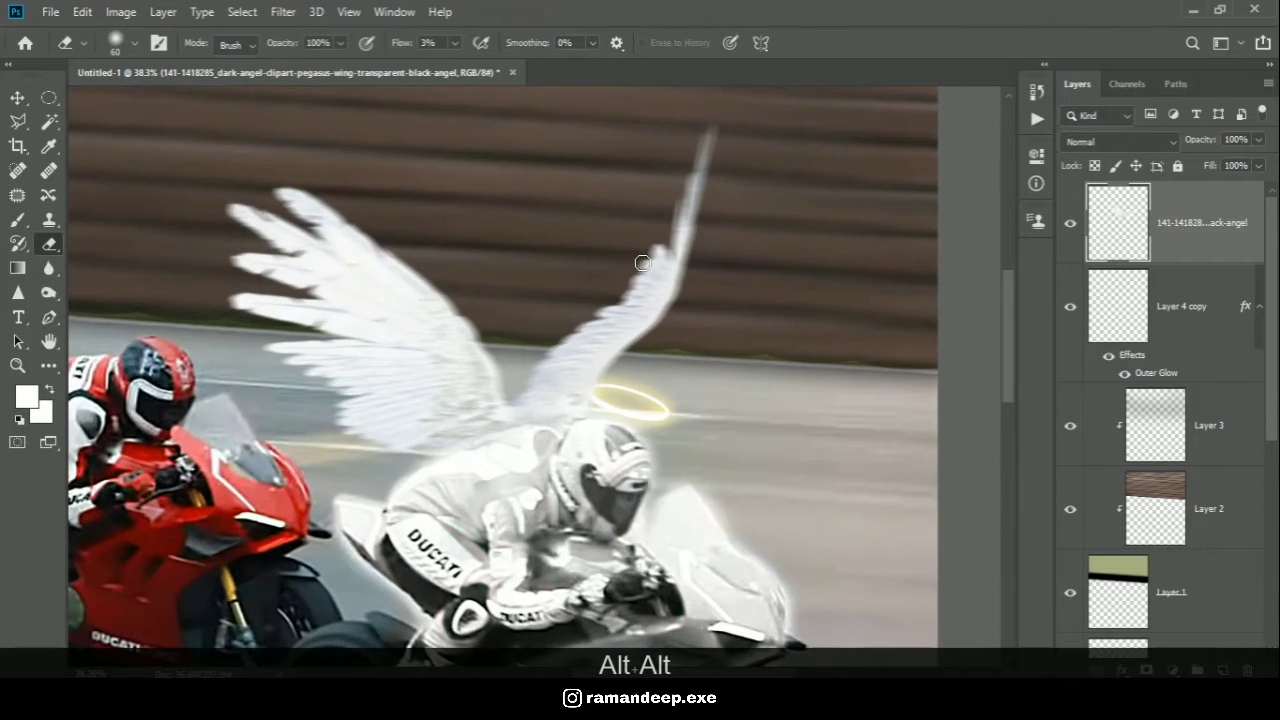
scroll(649, 306, down, 1)
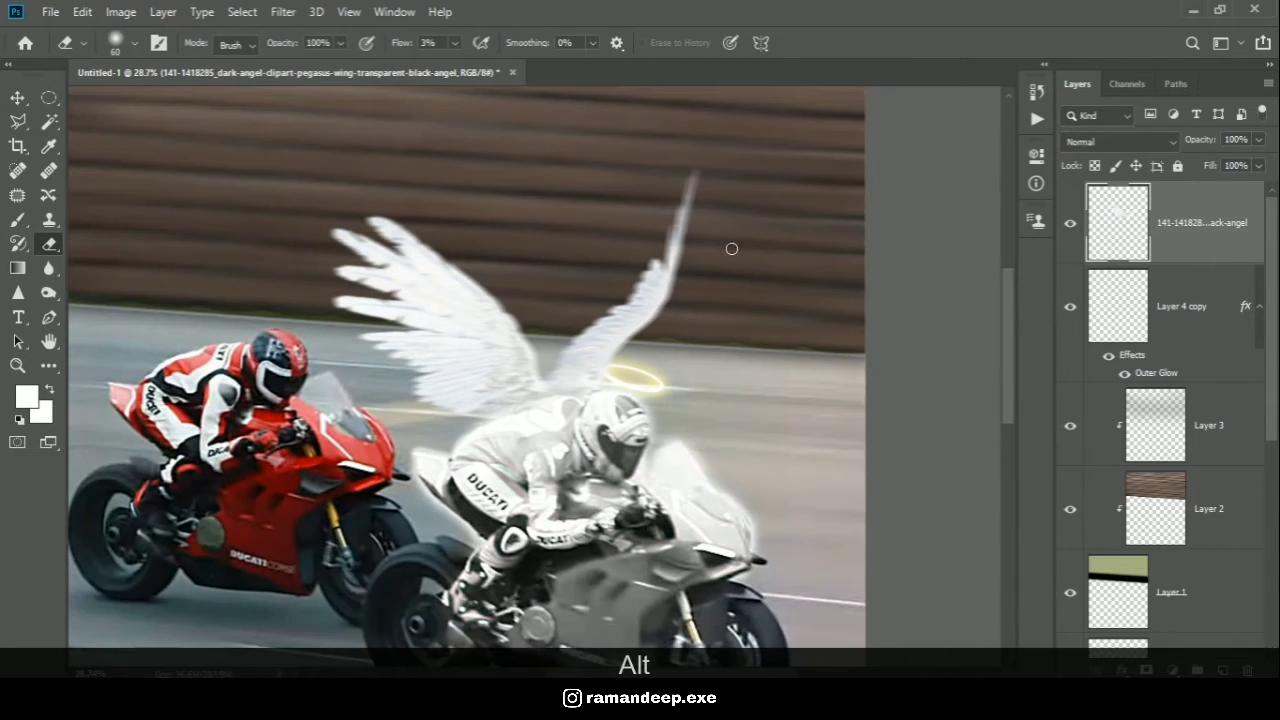
scroll(683, 332, down, 1)
scroll(680, 327, up, 2)
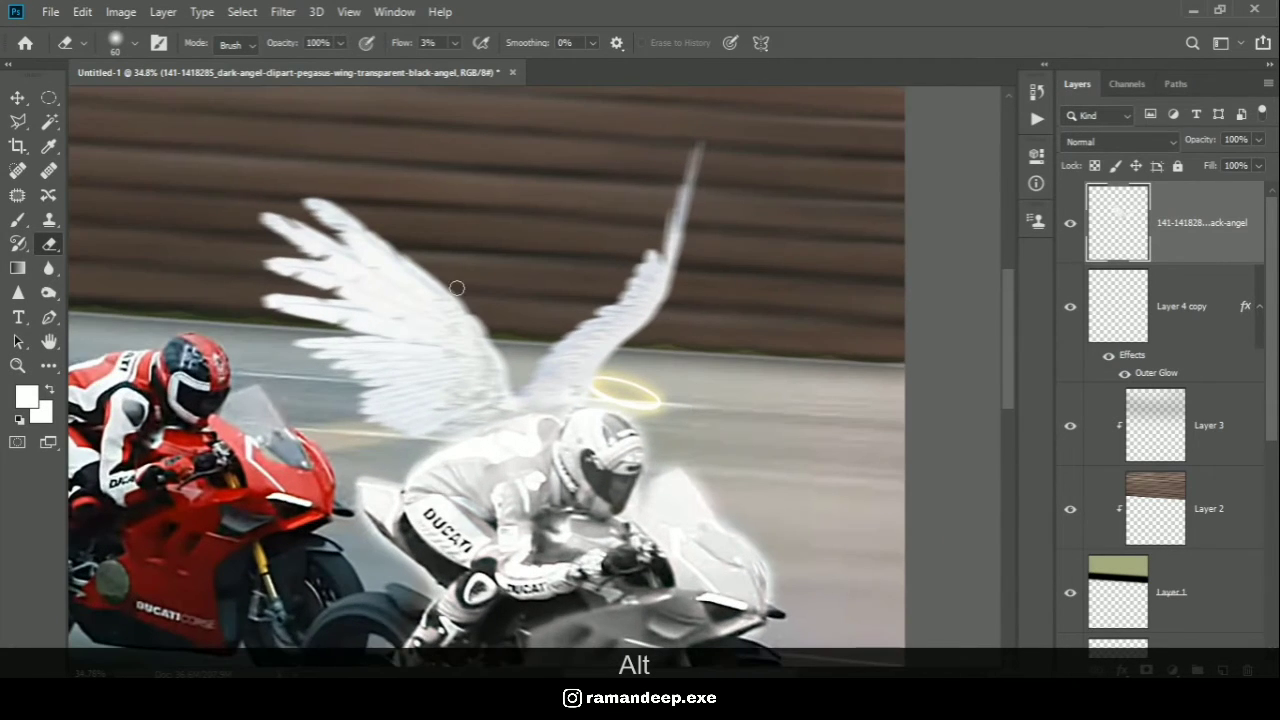
click(18, 123)
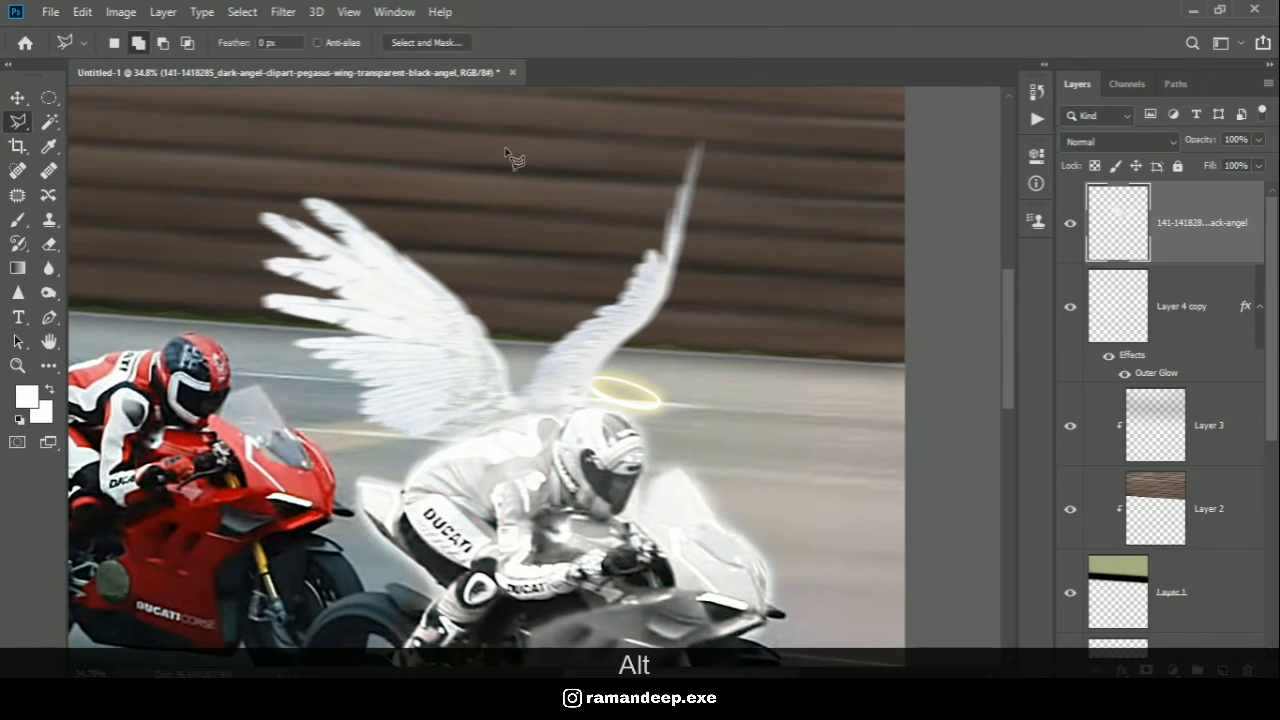
click(507, 140)
click(519, 408)
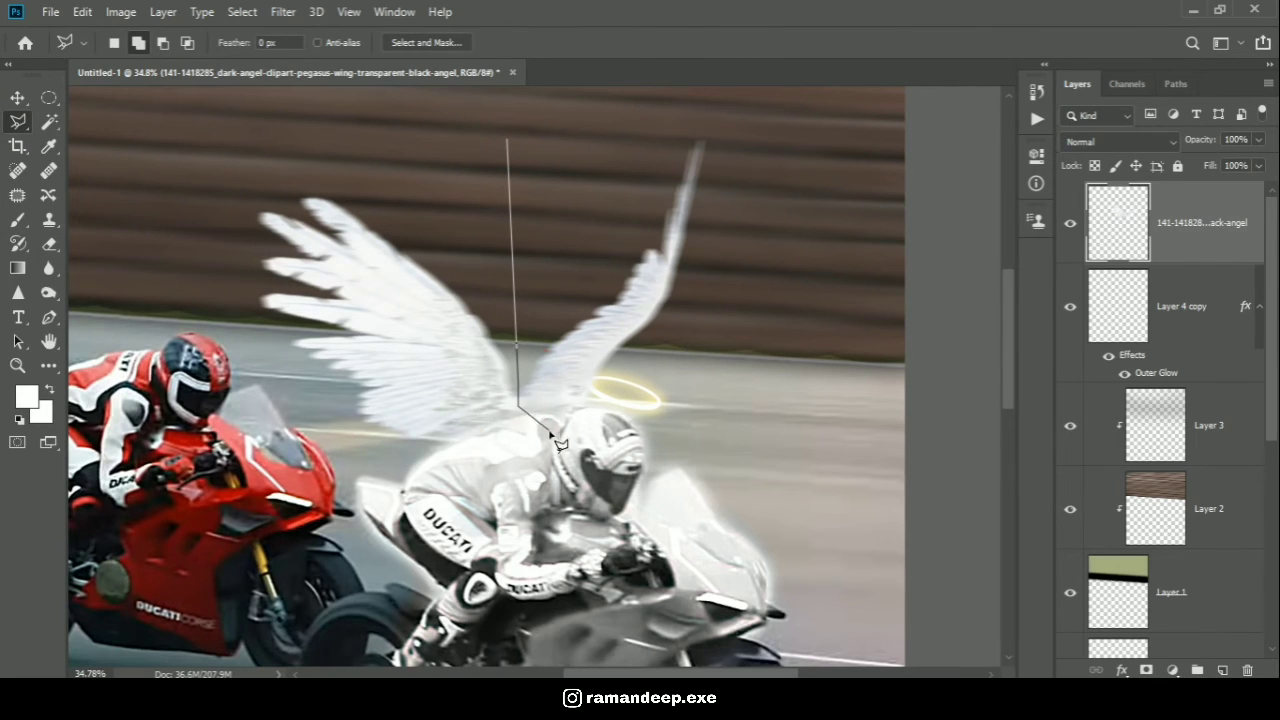
click(680, 435)
click(765, 248)
click(763, 121)
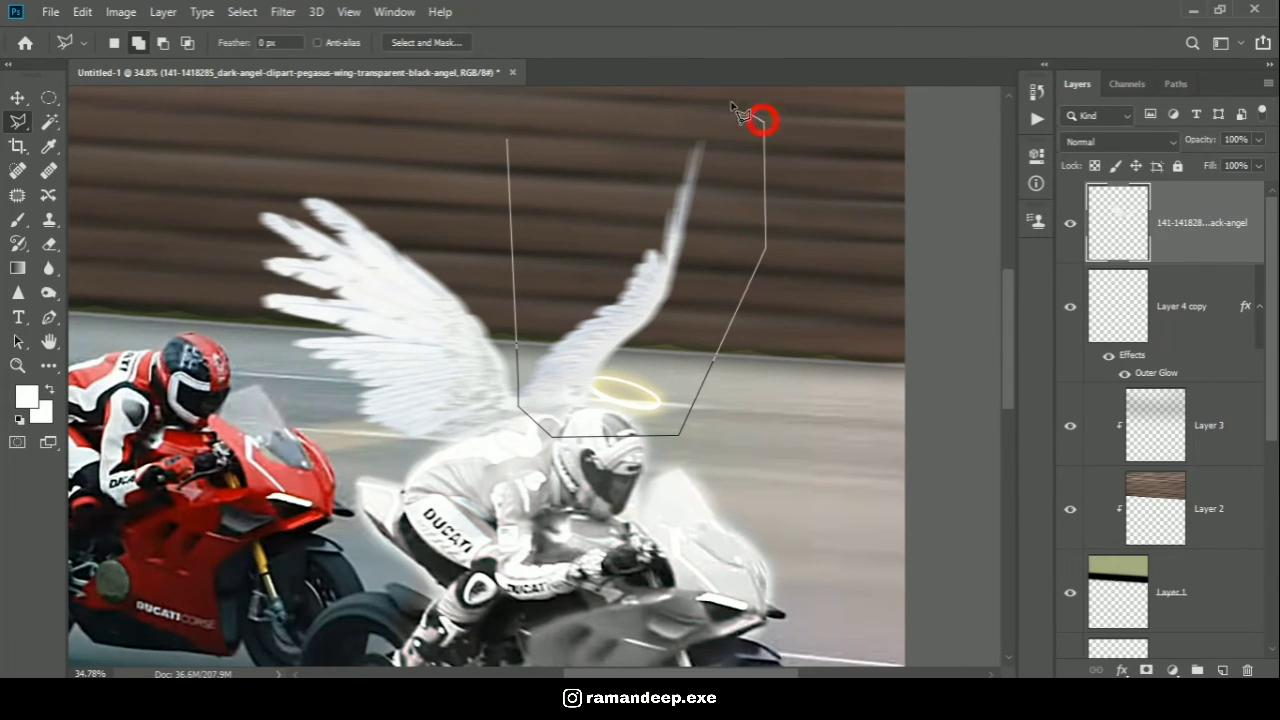
click(564, 100)
click(509, 143)
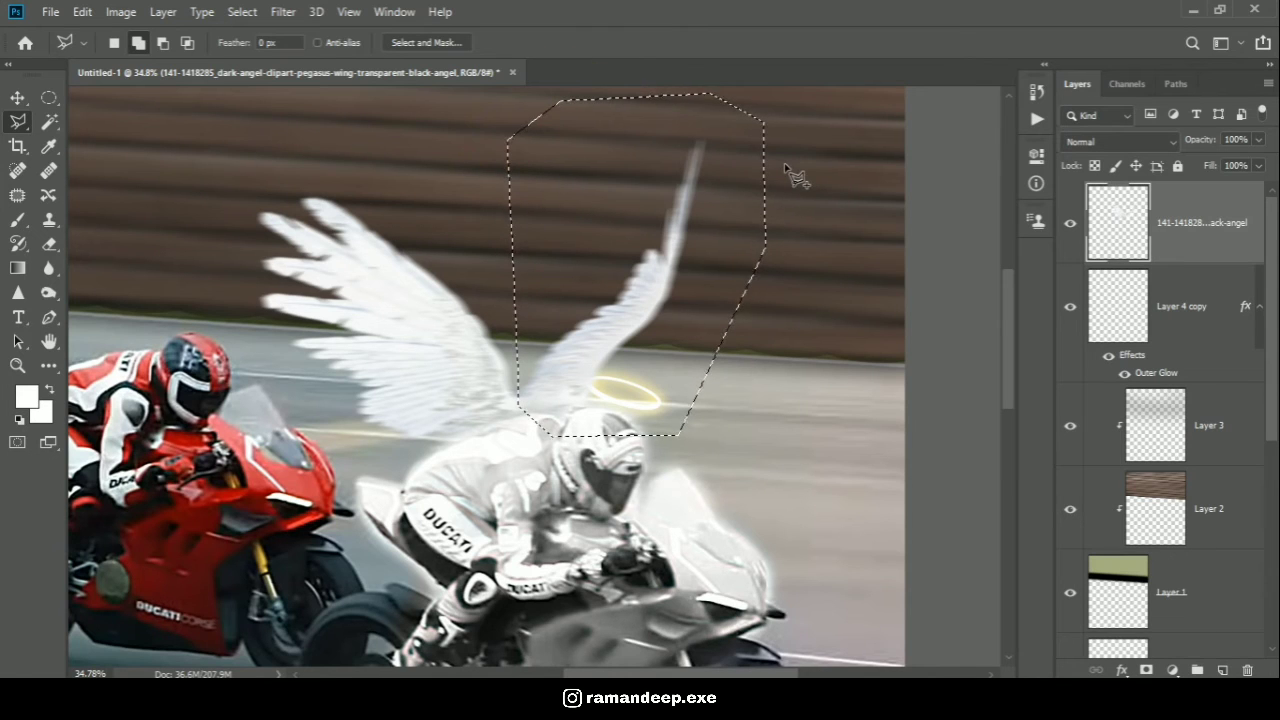
- Scale the selected narrower wing down toward its base with Free Transform, apply it and clear the selection
key(ctrl+t)
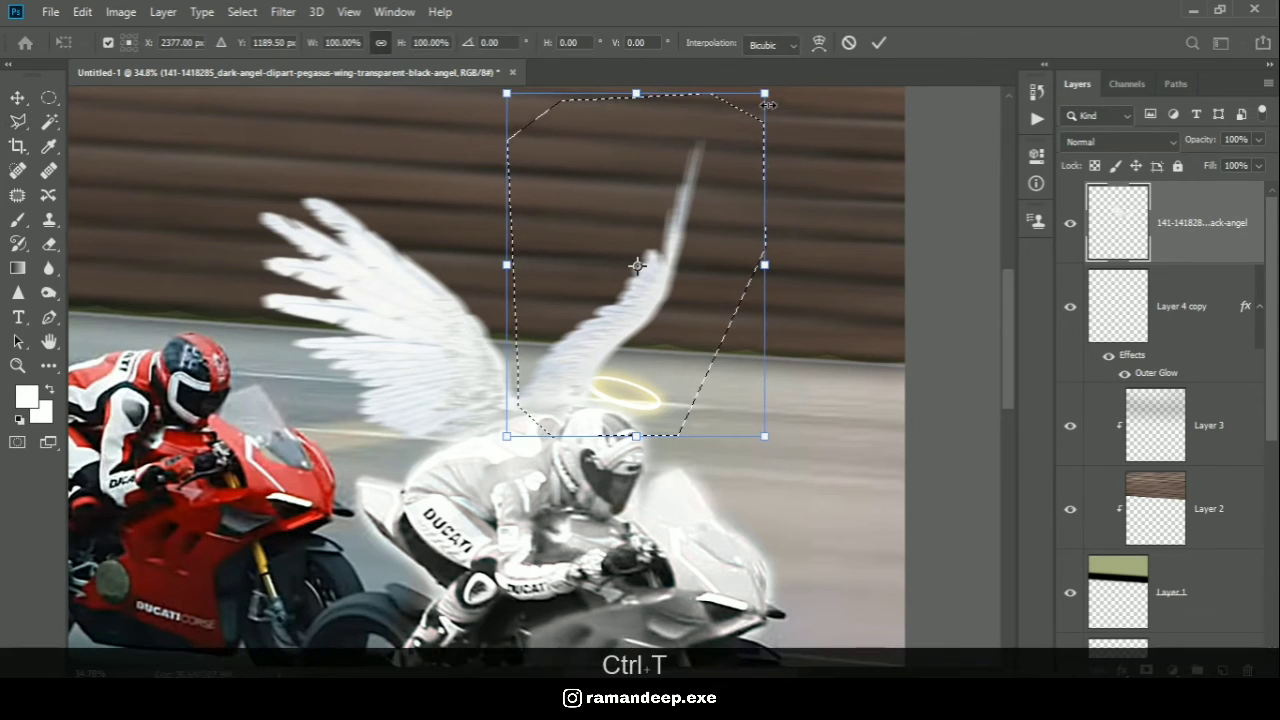
key(shift)
mouse_move(764, 96)
mouse_down()
mouse_move(766, 117)
mouse_move(695, 171)
mouse_move(706, 167)
mouse_up()
click(878, 43)
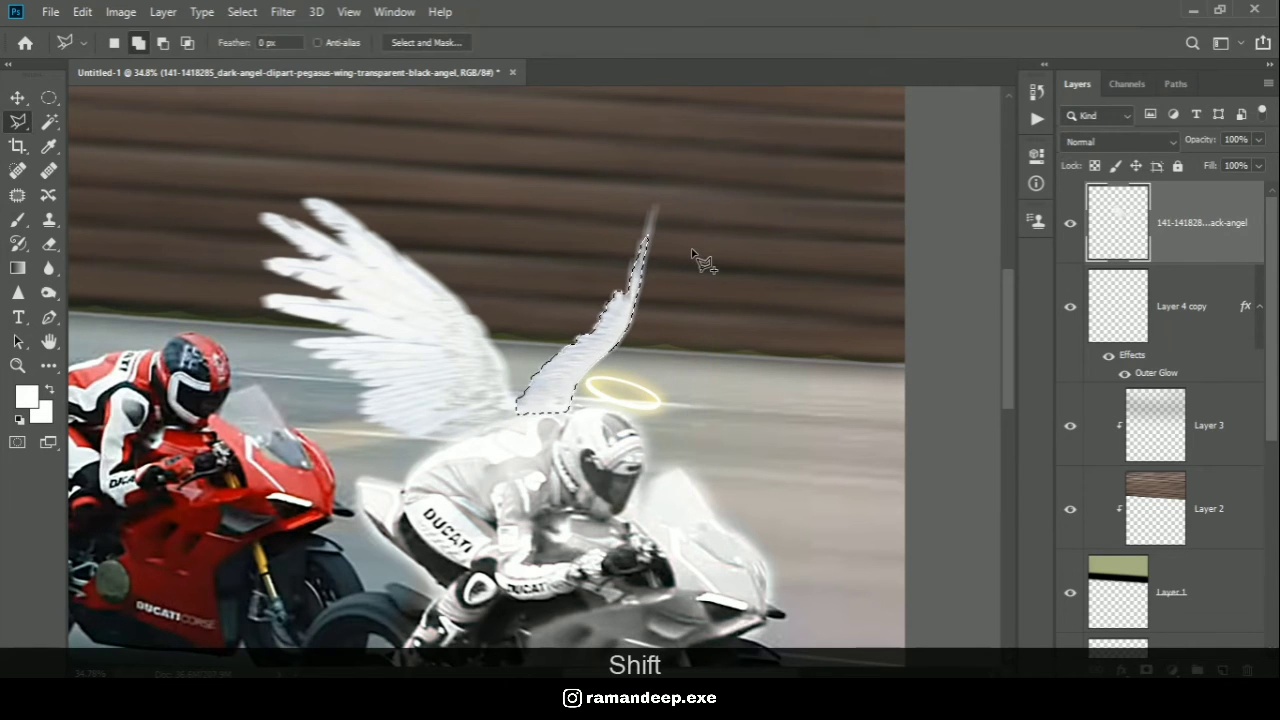
key(ctrl+d)
- Blend the hard seam between the two wing bases with the Clone Stamp, sampling nearby white feathers
alt+scroll(650, 271, down, 5)
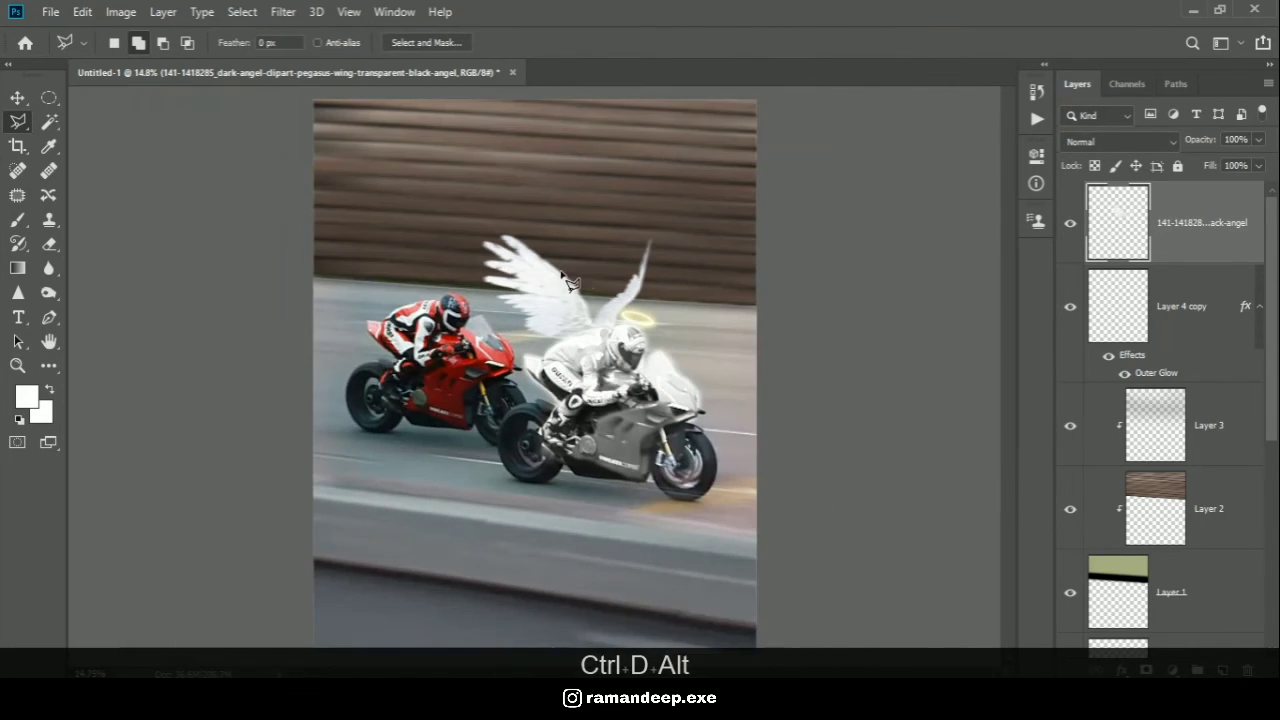
alt+scroll(567, 282, up, 8)
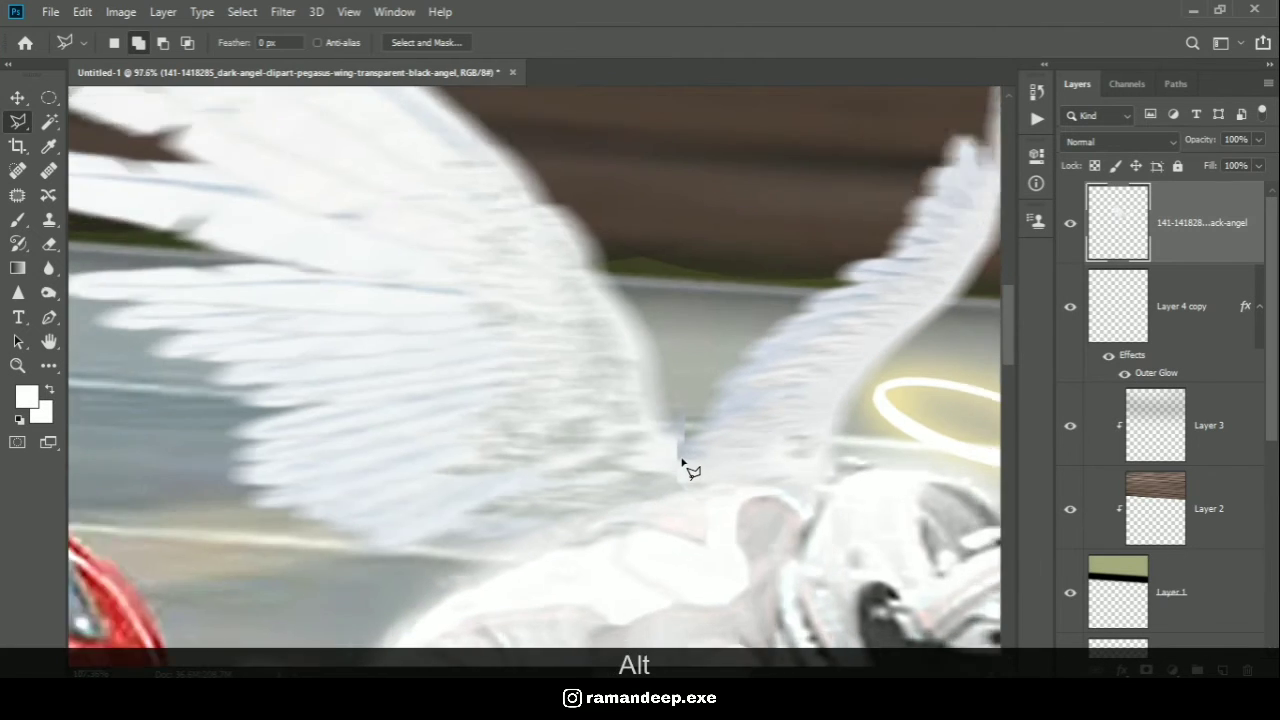
alt+scroll(682, 461, up, 1)
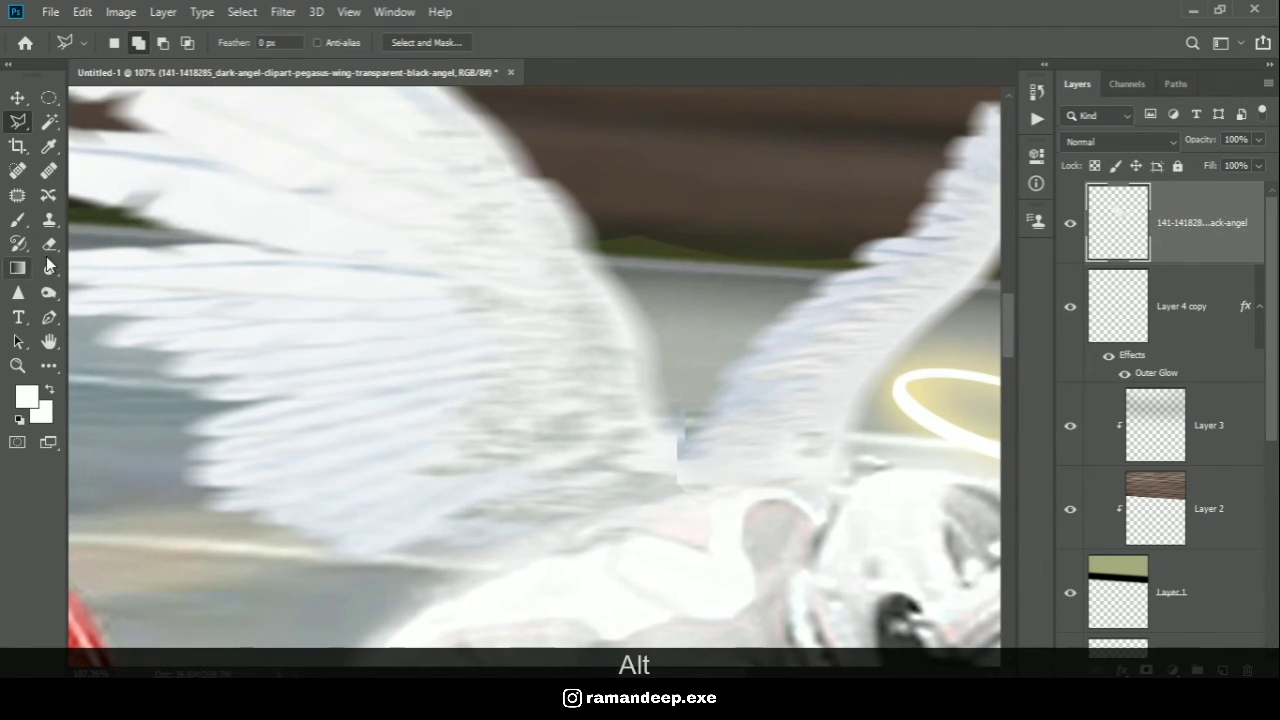
click(49, 219)
alt+click(648, 449)
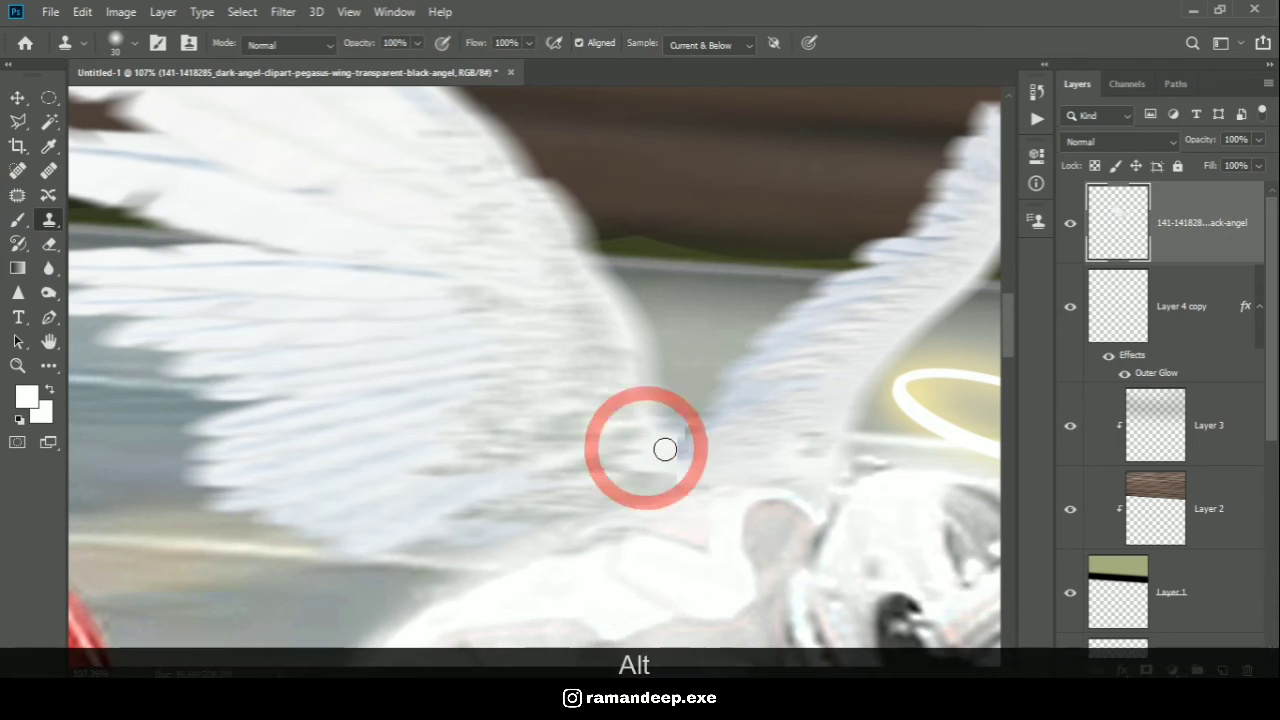
click(688, 488)
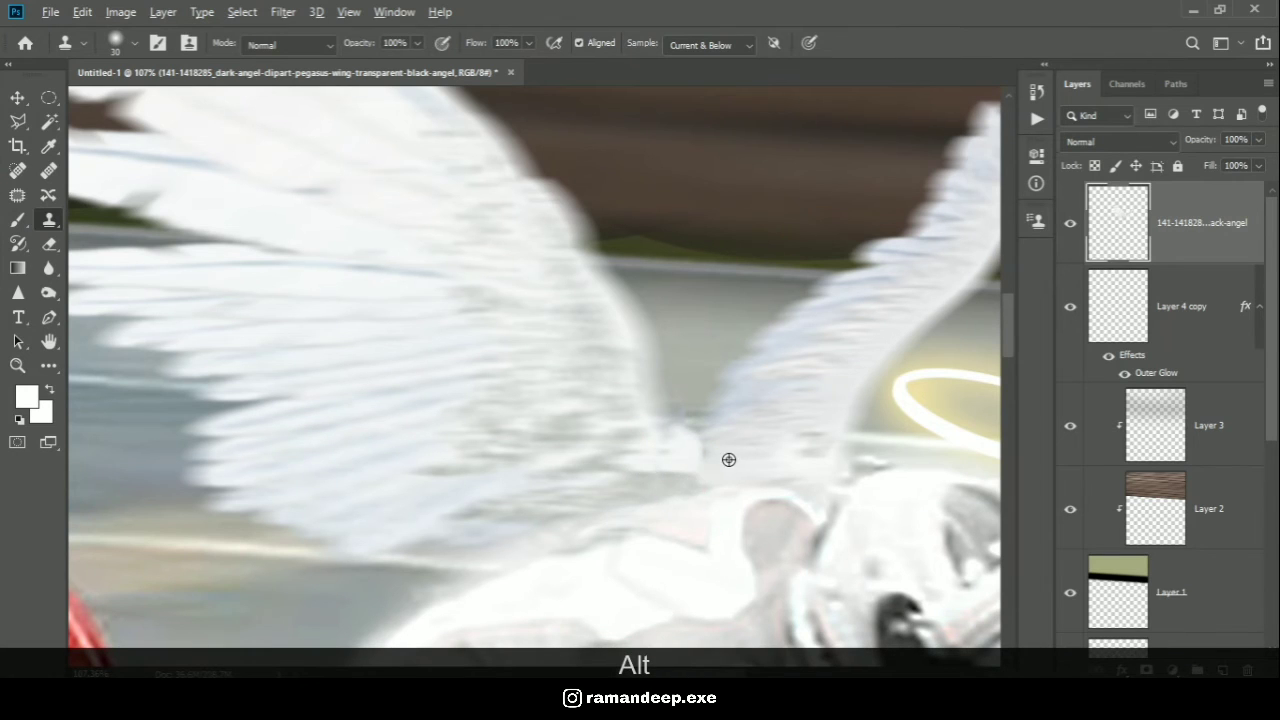
click(707, 449)
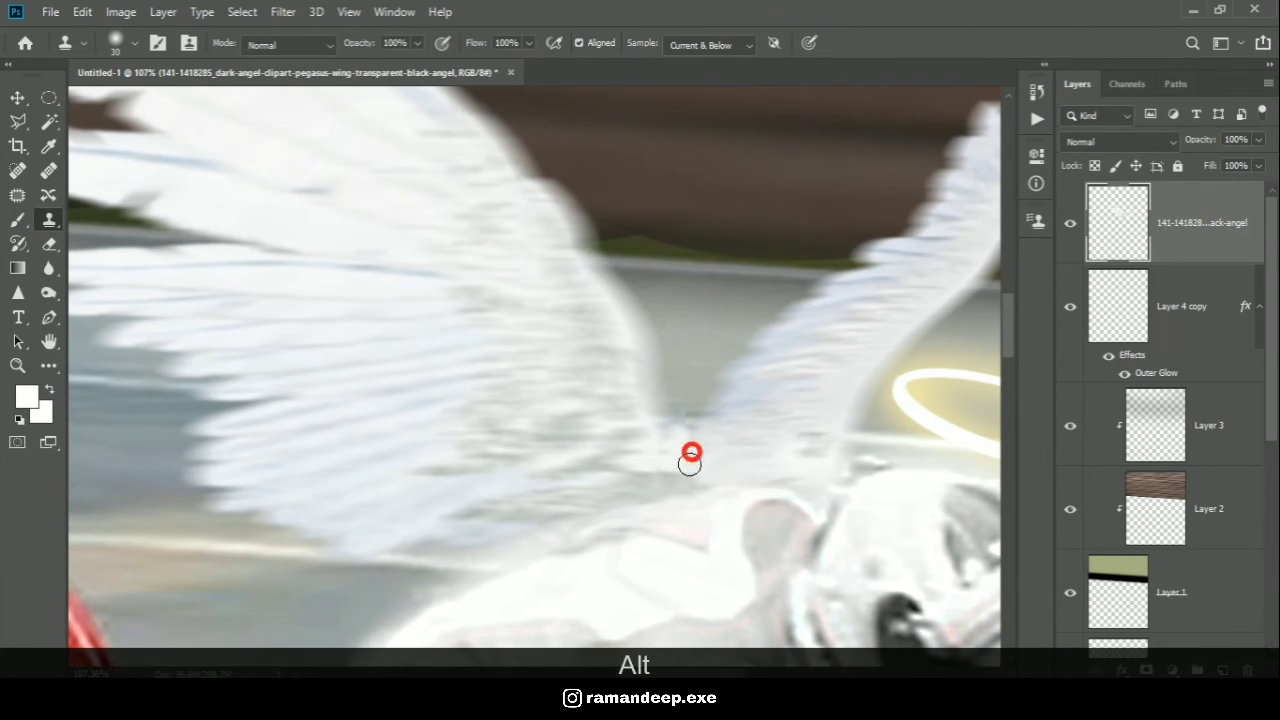
scroll(680, 431, down, 10)
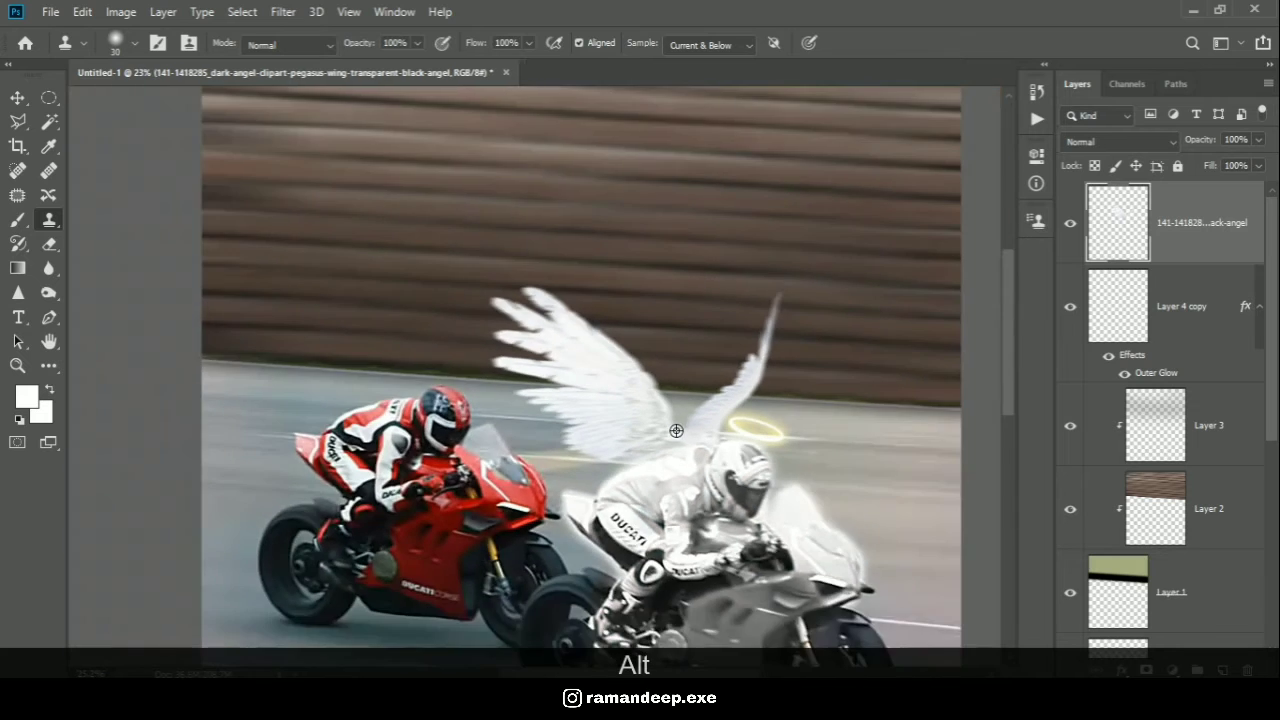
- Add a new layer above the wings and set its blend mode to Linear Dodge (Add)
scroll(637, 353, down, 2)
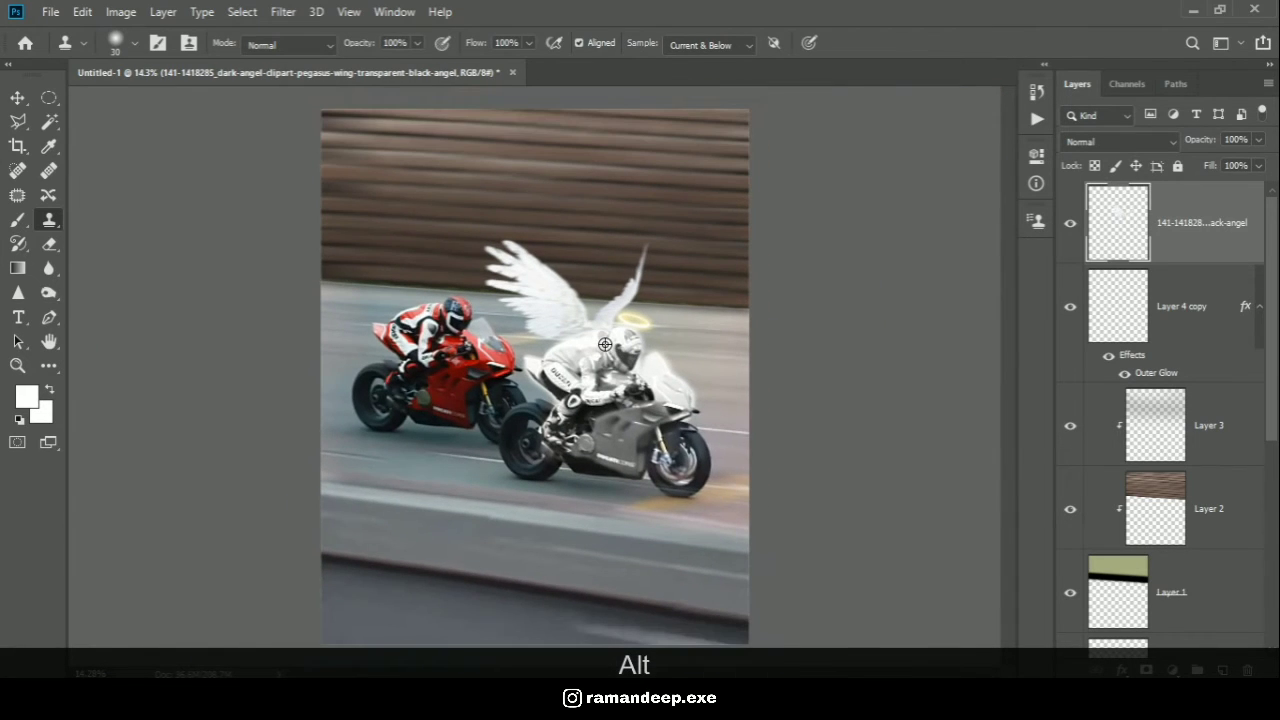
scroll(717, 347, down, 1)
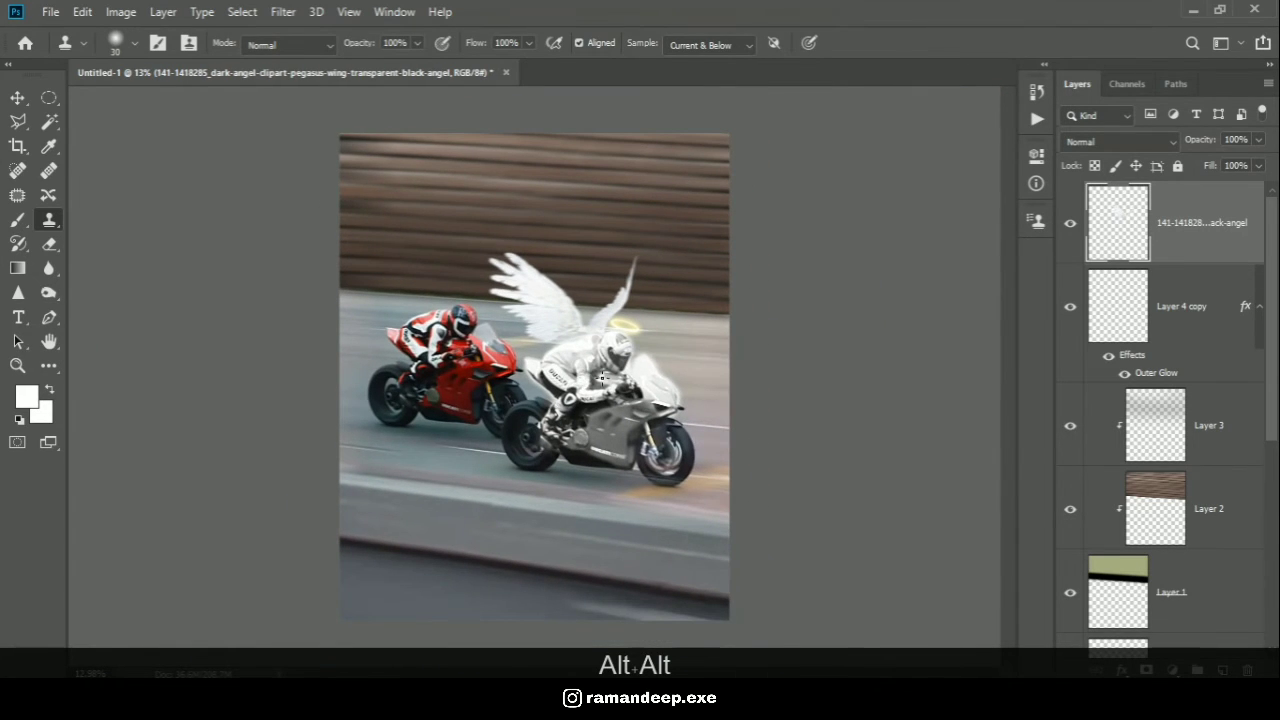
scroll(539, 350, up, 2)
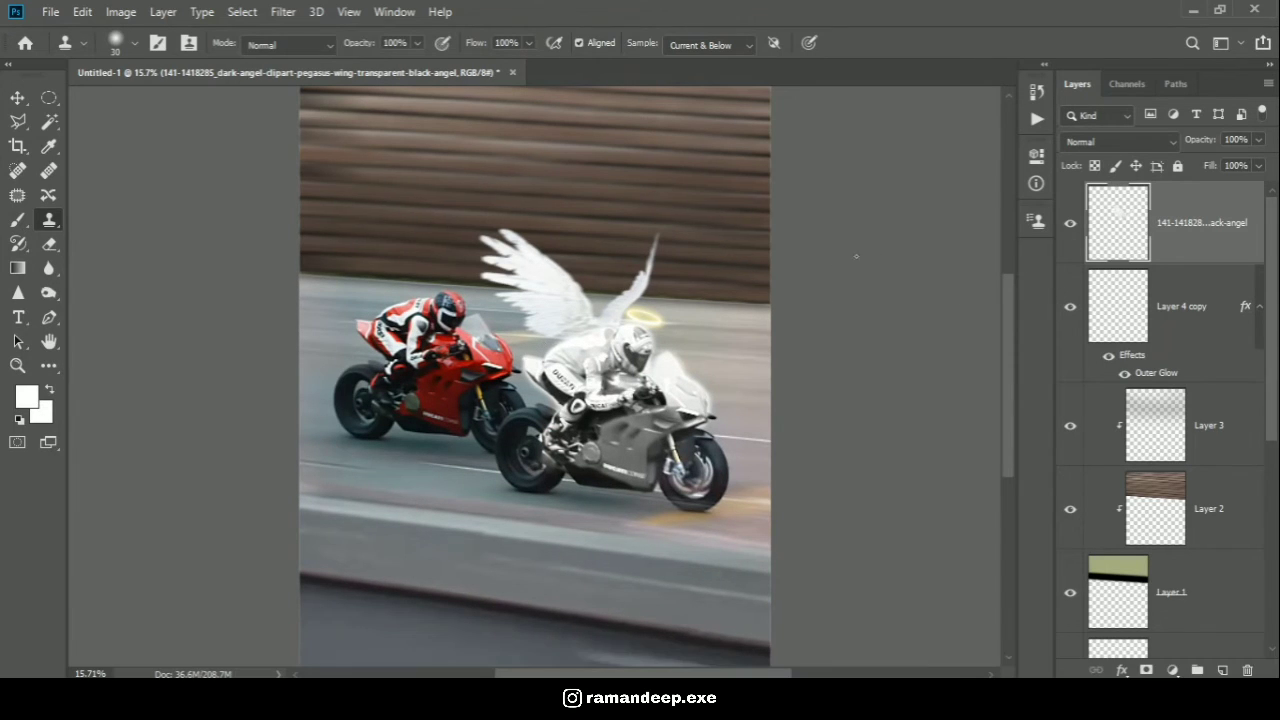
scroll(497, 273, up, 2)
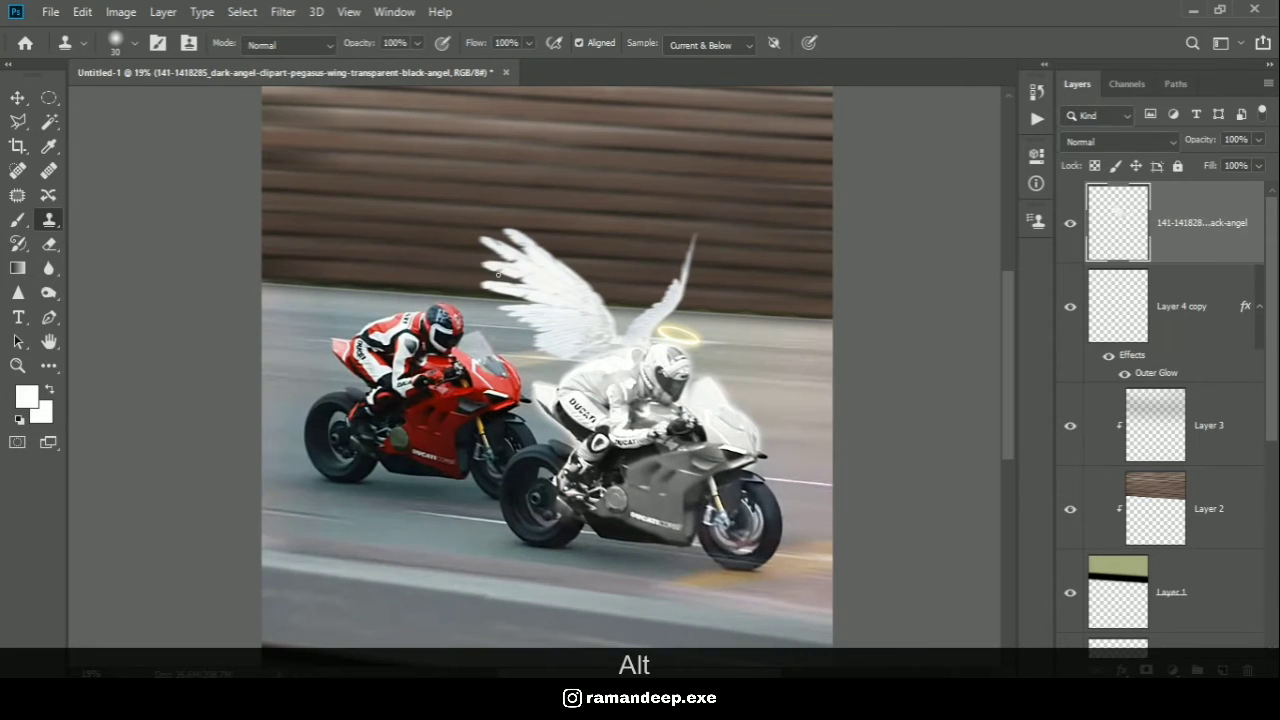
click(18, 222)
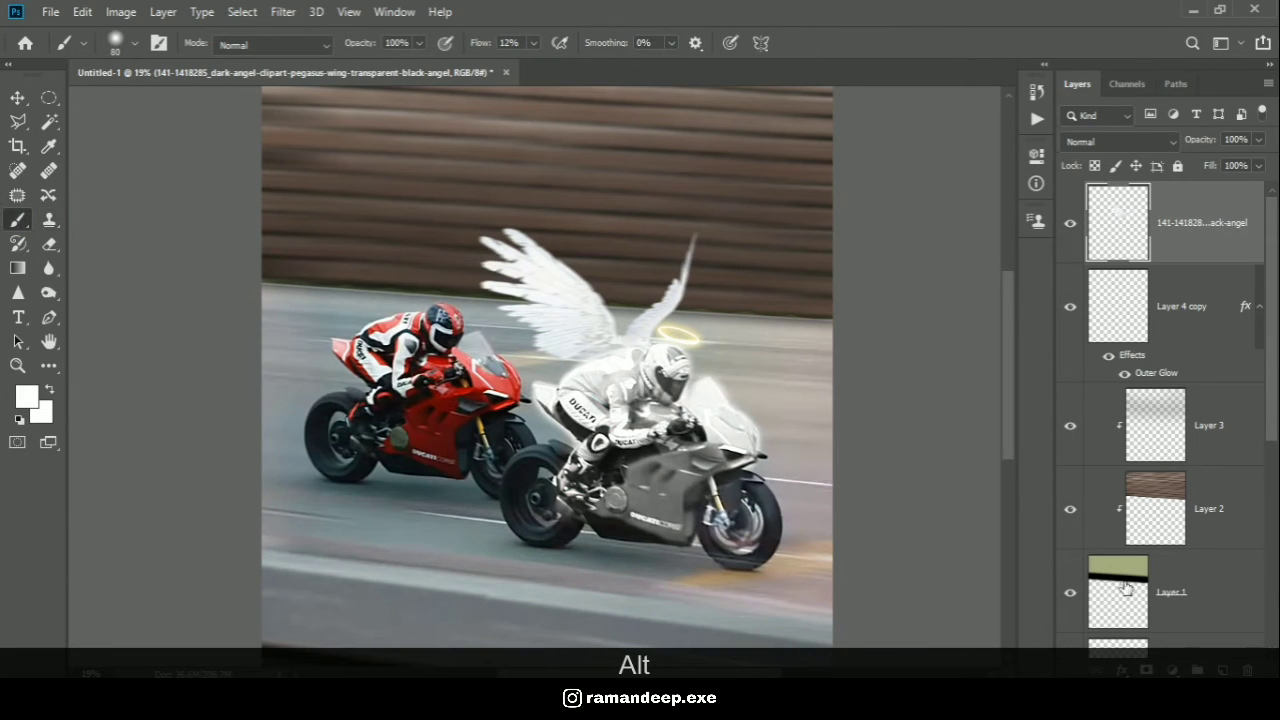
click(1222, 669)
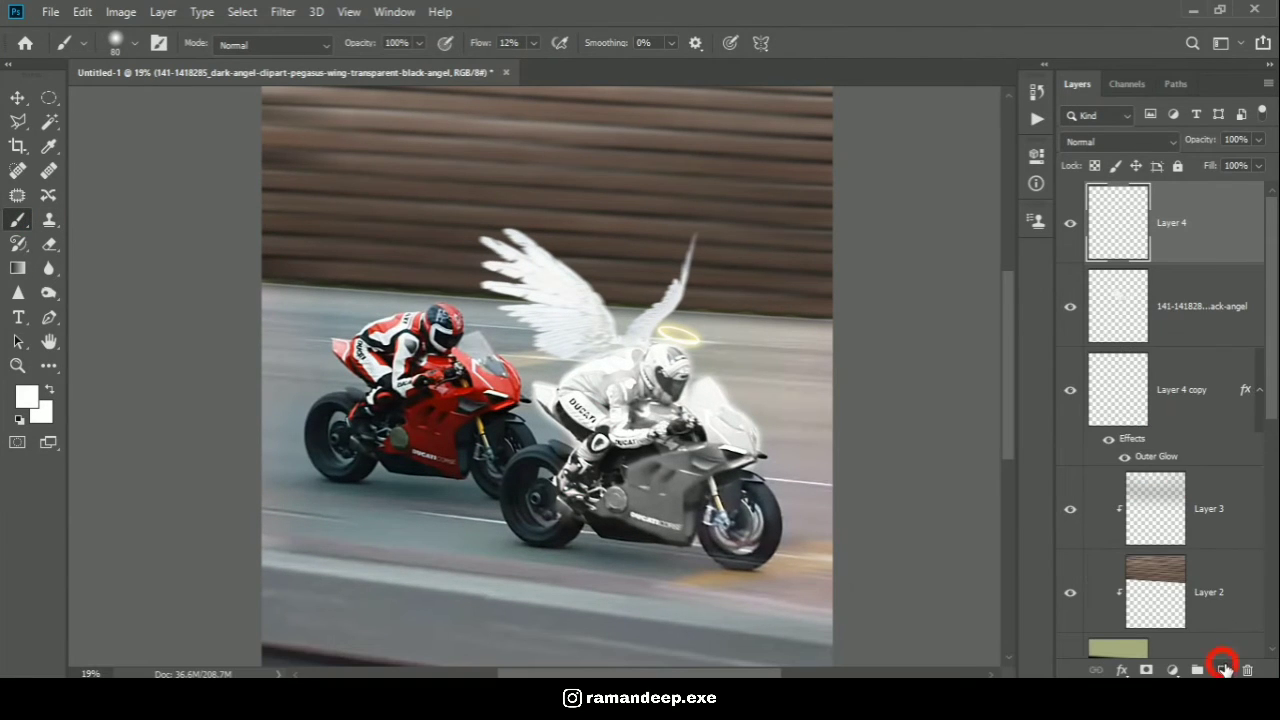
click(1112, 146)
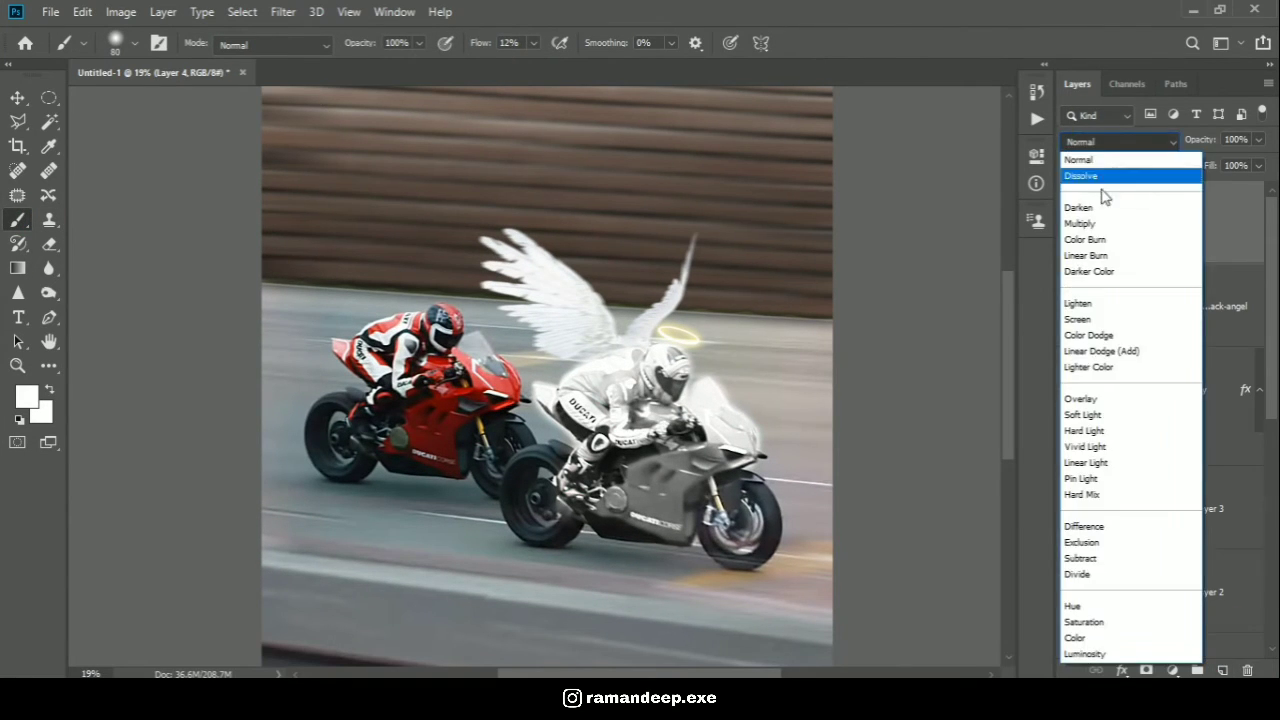
click(1097, 352)
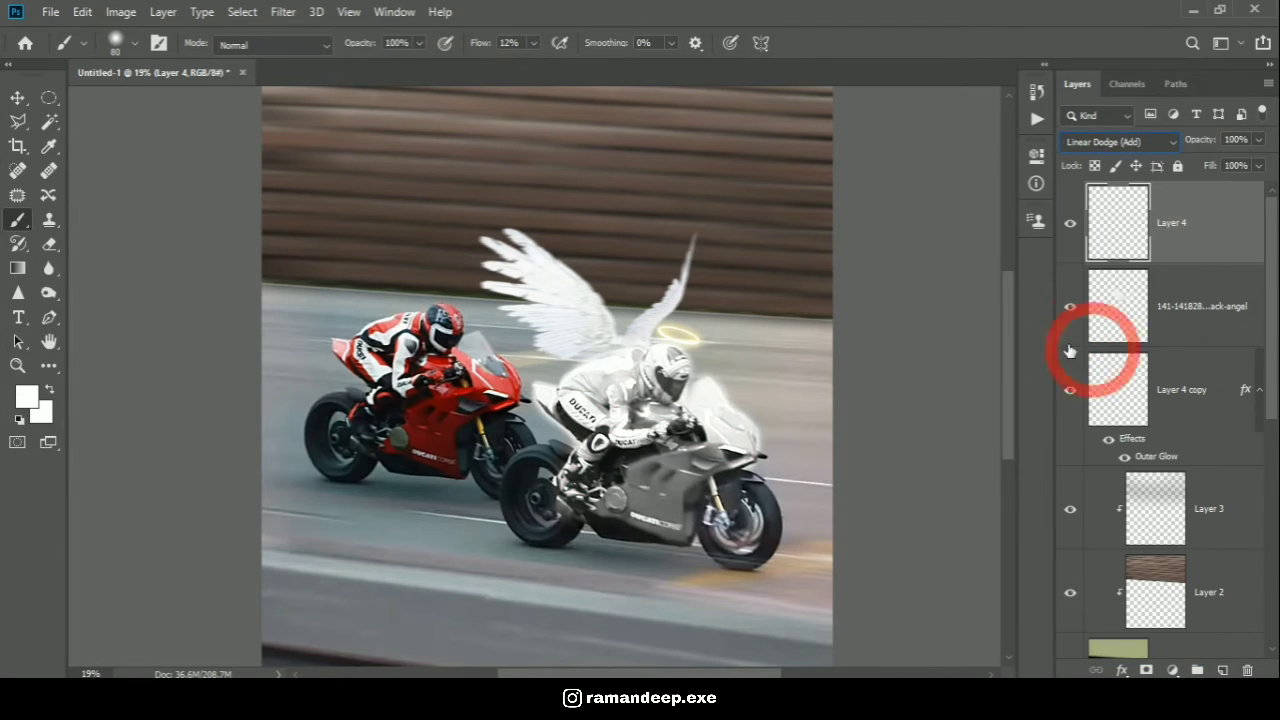
- Paint a soft white glow over the wings and front rider with a 1100 px brush at 12% flow
key(bracketright)
key(bracketright)
key(bracketright)
key(bracketright)
key(bracketright)
key(bracketright)
key(bracketright)
key(bracketright)
key(bracketright)
key(bracketright)
key(bracketright)
key(bracketright)
key(bracketright)
key(bracketright)
key(bracketright)
key(bracketright)
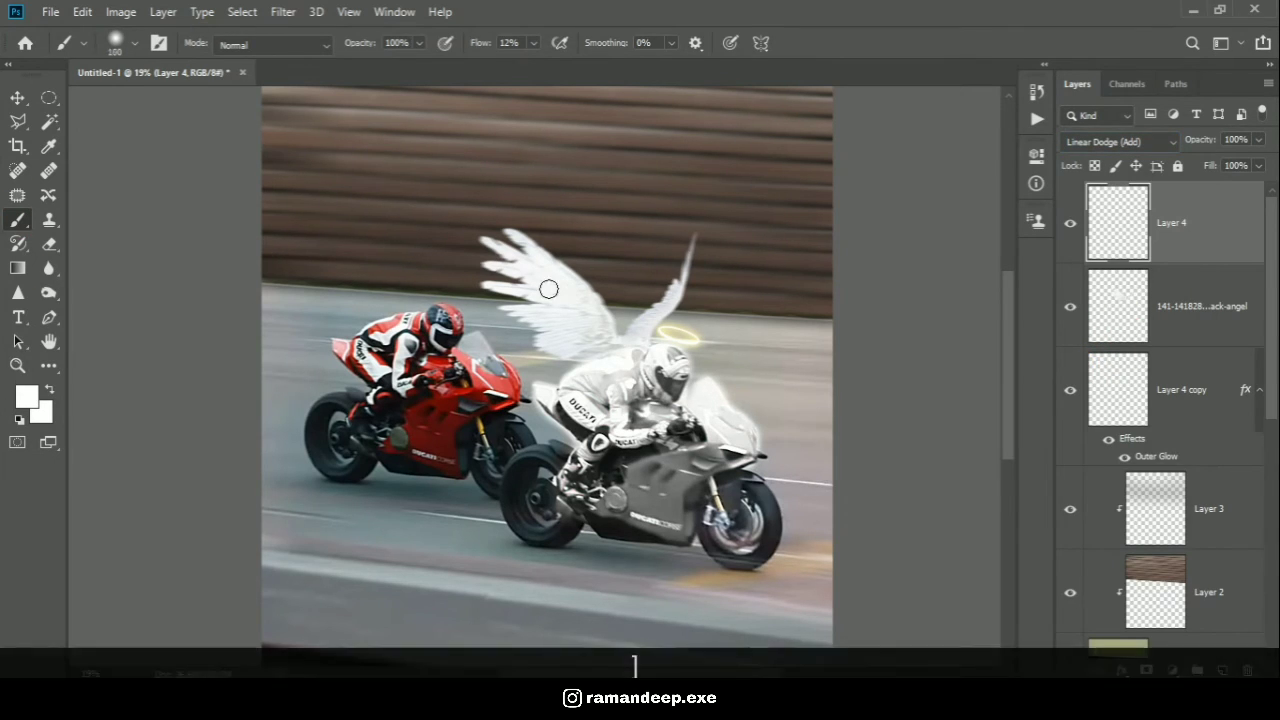
mouse_move(520, 280)
mouse_down()
mouse_move(530, 320)
mouse_move(534, 306)
mouse_move(629, 314)
mouse_move(664, 297)
mouse_up()
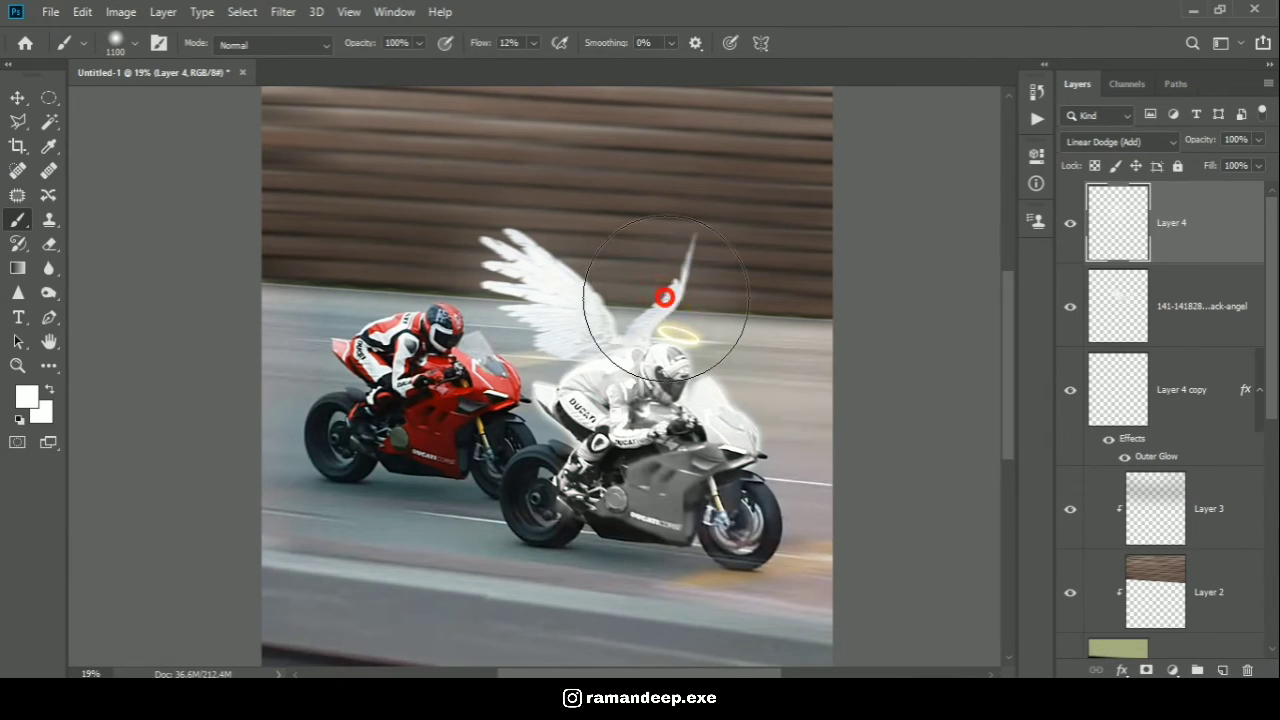
click(594, 400)
click(596, 450)
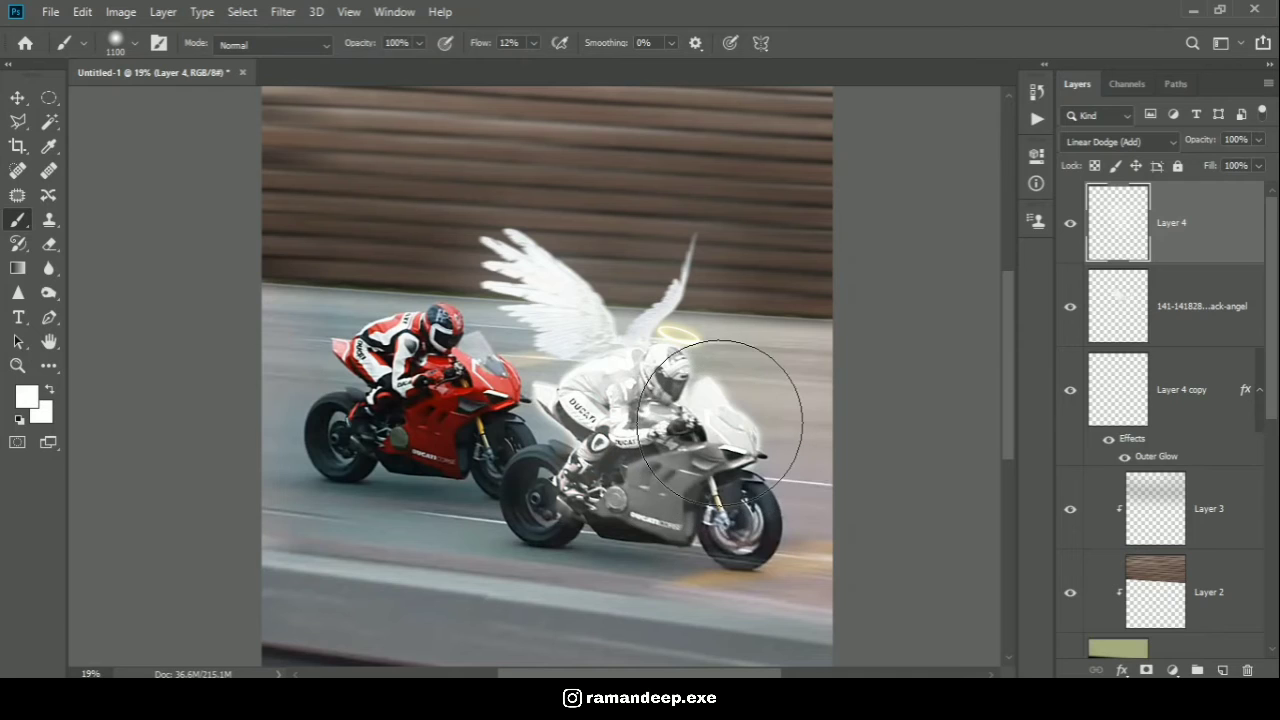
click(718, 421)
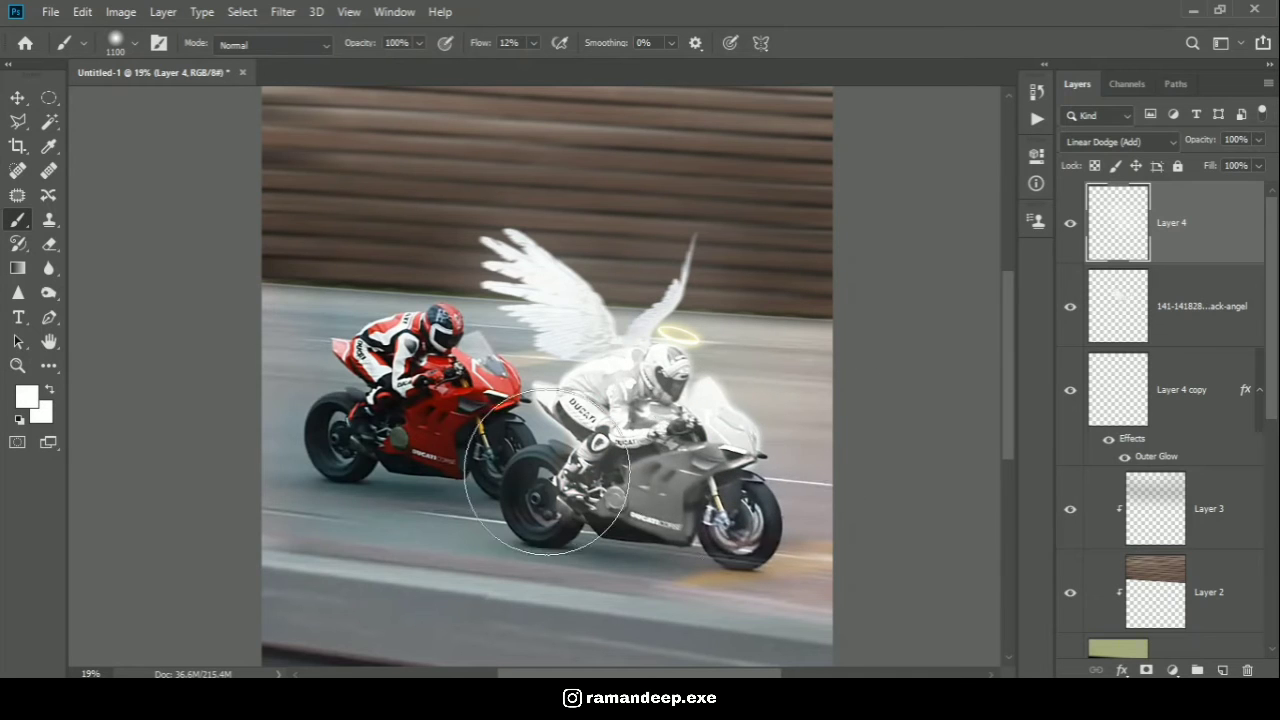
- Blend the placed starfield image with Lighter Color, then rotate and enlarge it to cover most of the canvas
scroll(698, 406, down, 5)
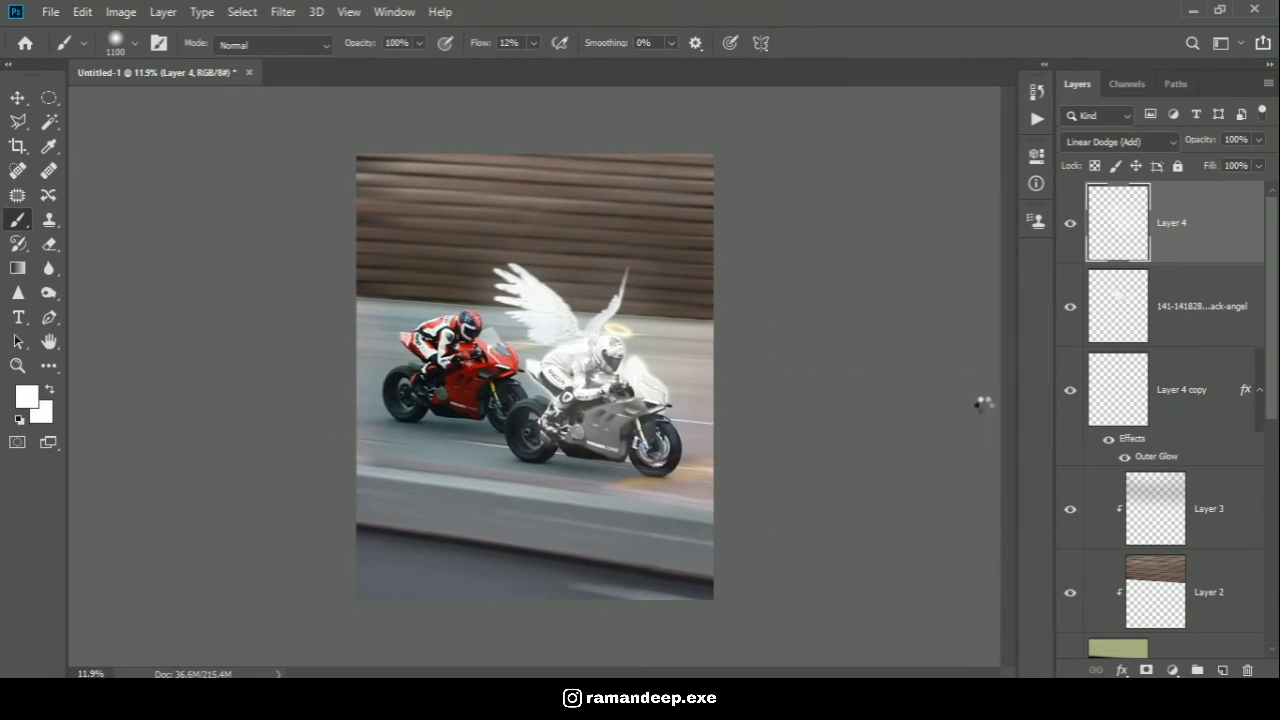
click(1080, 142)
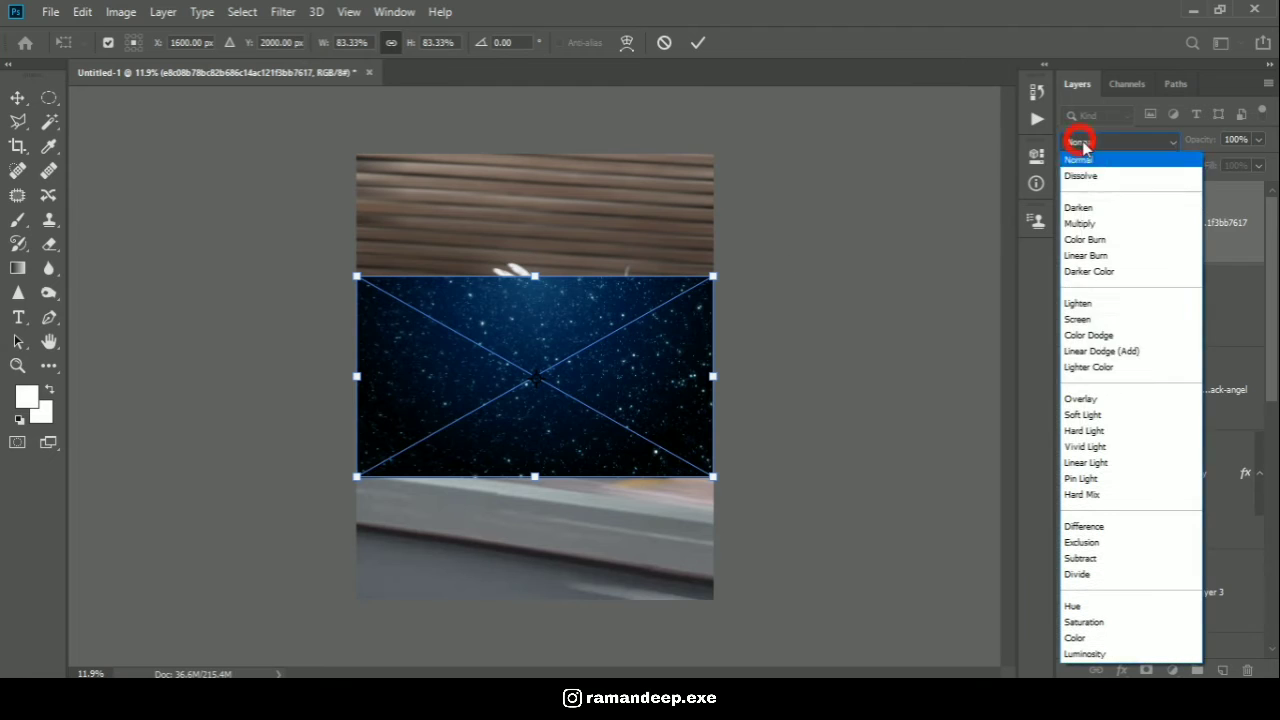
click(1093, 367)
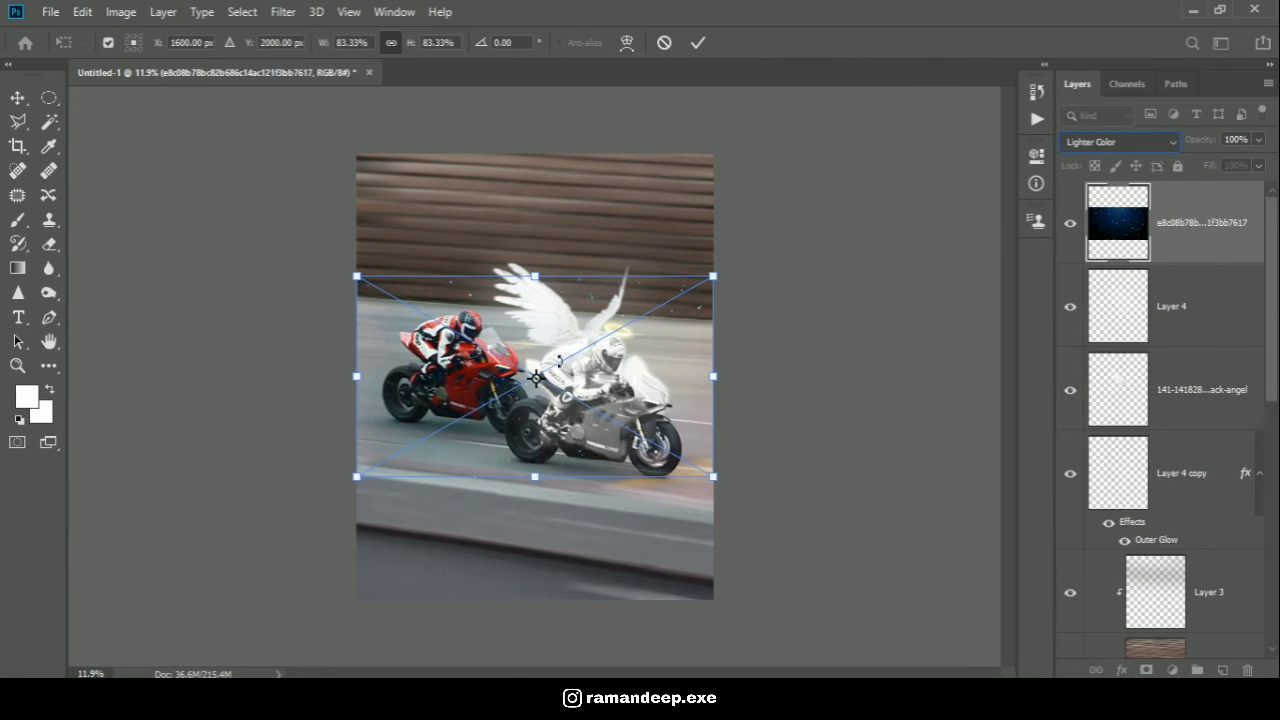
drag(611, 373, 636, 371)
mouse_move(734, 262)
mouse_down()
mouse_move(775, 296)
mouse_move(780, 337)
mouse_up()
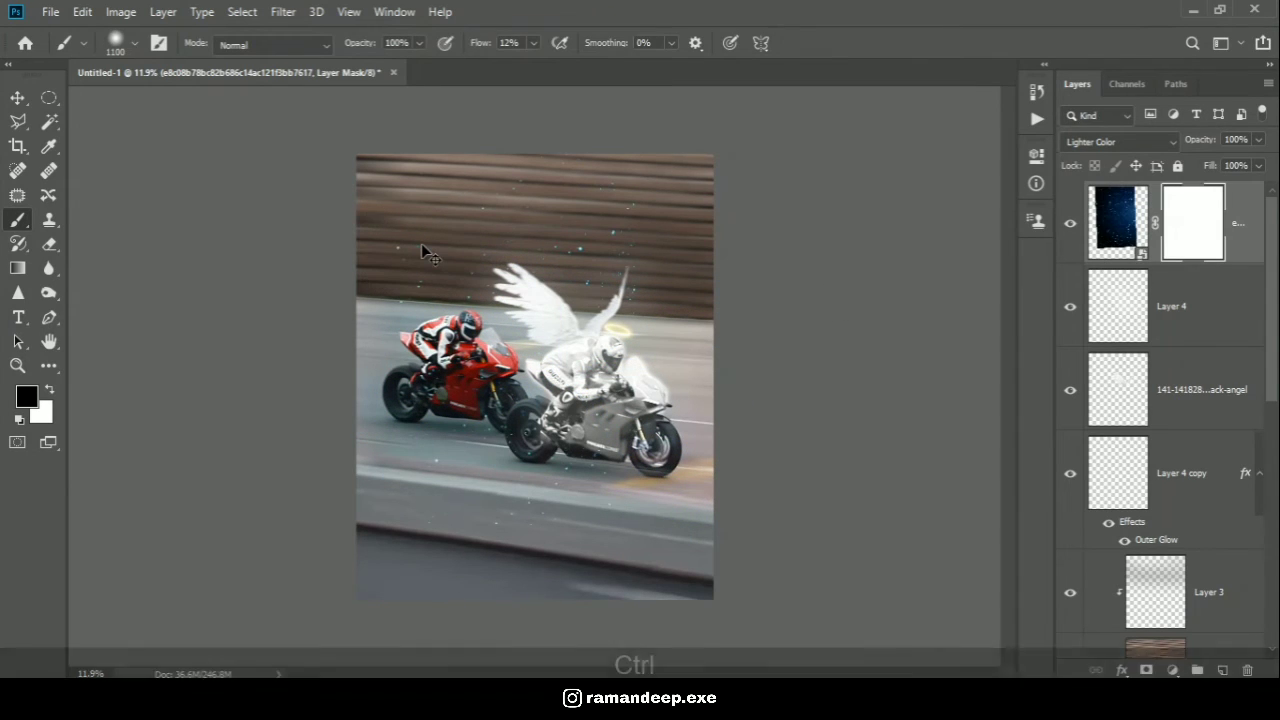
- Invert the starfield's layer mask and paint white on it to reveal stars around the front rider and wings
key(ctrl+i)
scroll(634, 395, up, 4)
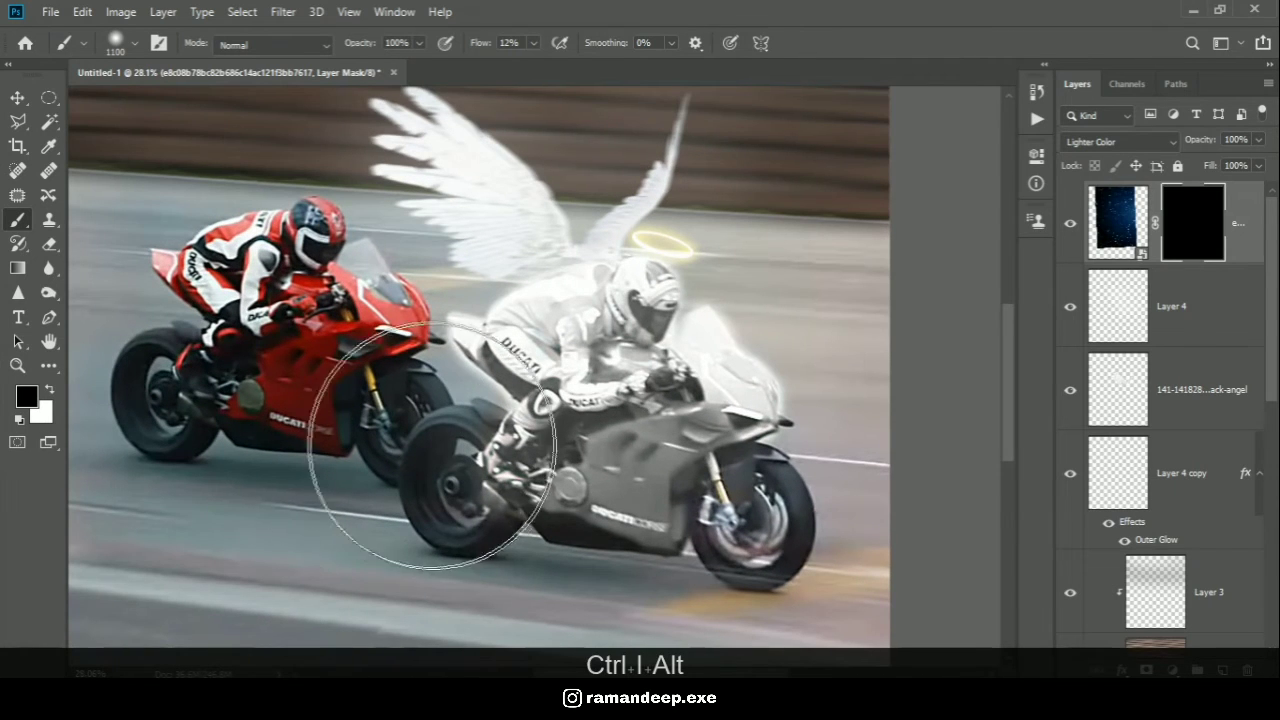
key(x)
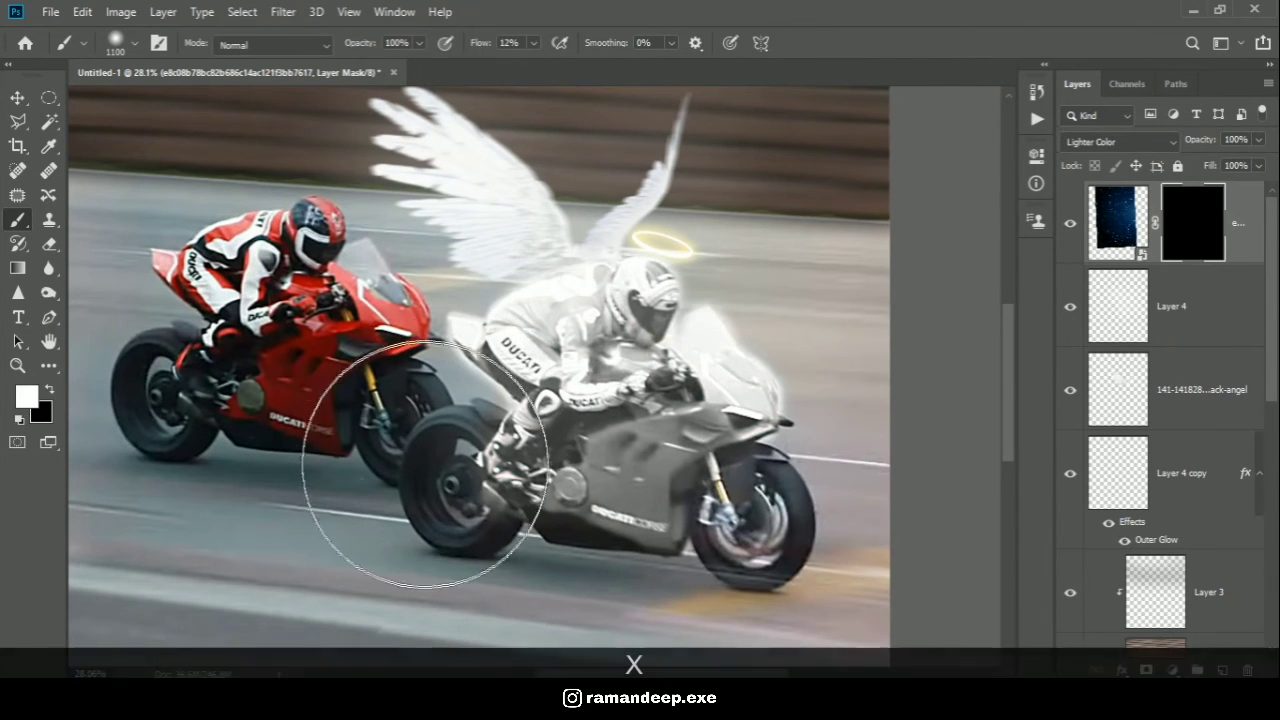
mouse_move(430, 469)
mouse_down()
mouse_move(516, 431)
mouse_move(734, 436)
mouse_move(614, 231)
mouse_move(835, 318)
mouse_up()
- Reposition the starfield around the front rider with Free Transform and remove its blue colour with Hue/Saturation
scroll(733, 446, down, 2)
click(1117, 222)
key(ctrl+t)
drag(668, 386, 766, 388)
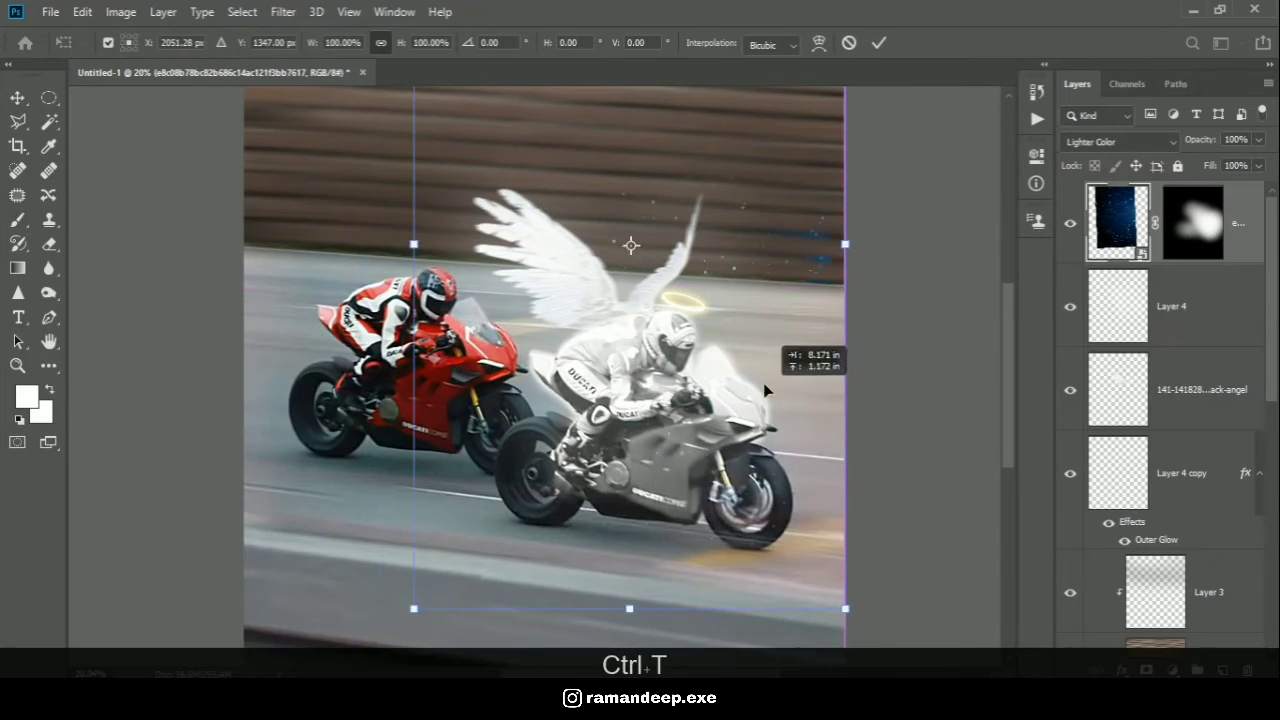
scroll(762, 389, down, 2)
drag(693, 345, 676, 368)
key(Return)
scroll(640, 450, up, 3)
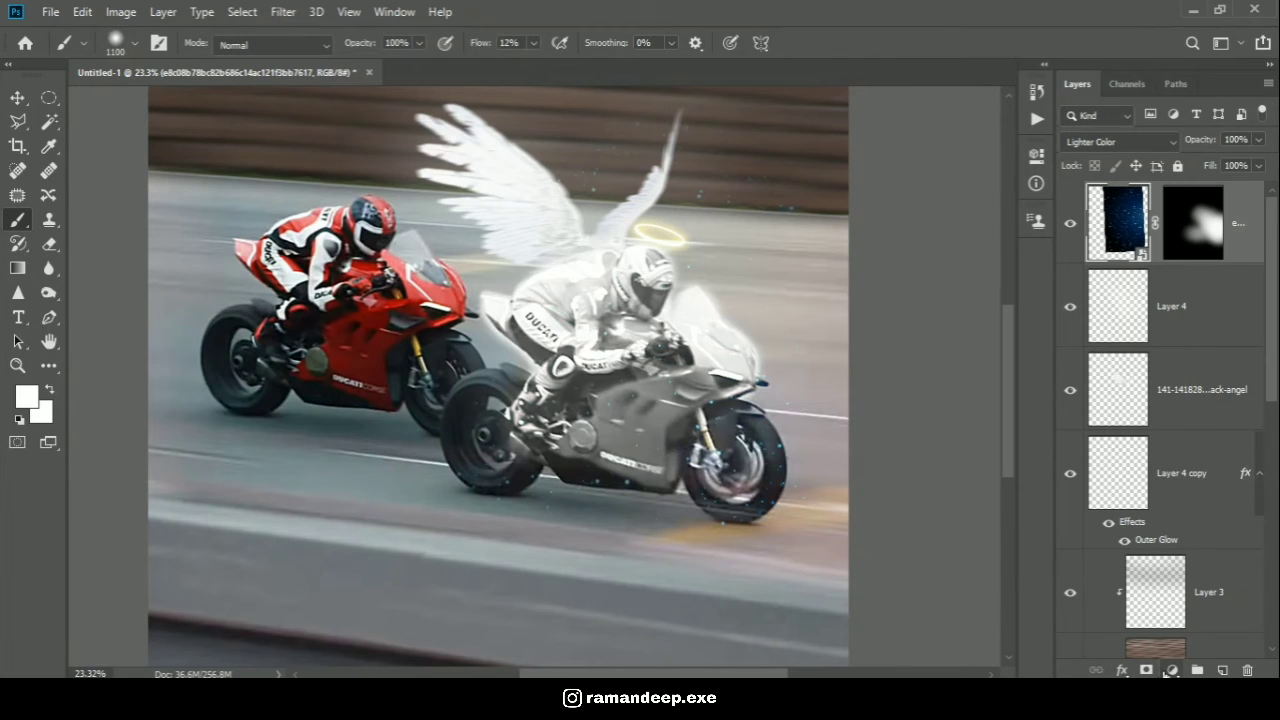
key(ctrl+u)
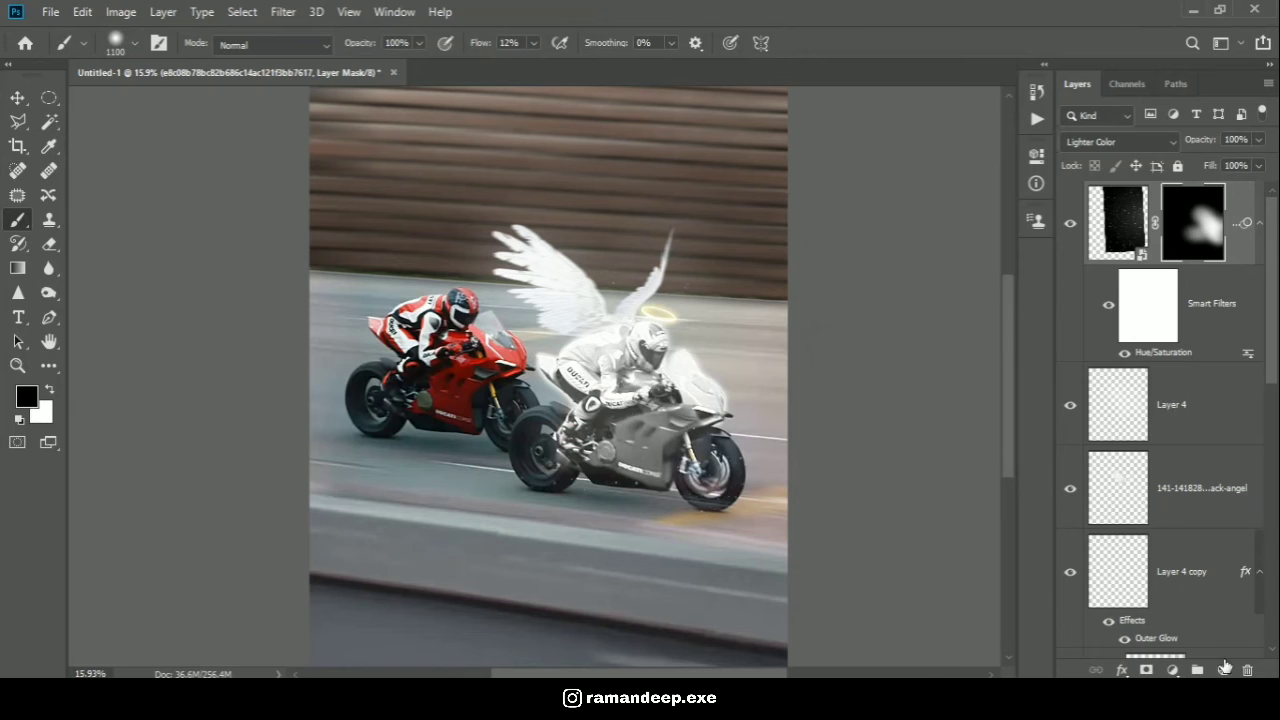
- Add a new top layer in Linear Dodge (Add) mode and set the foreground colour to orange
click(1223, 668)
click(1094, 150)
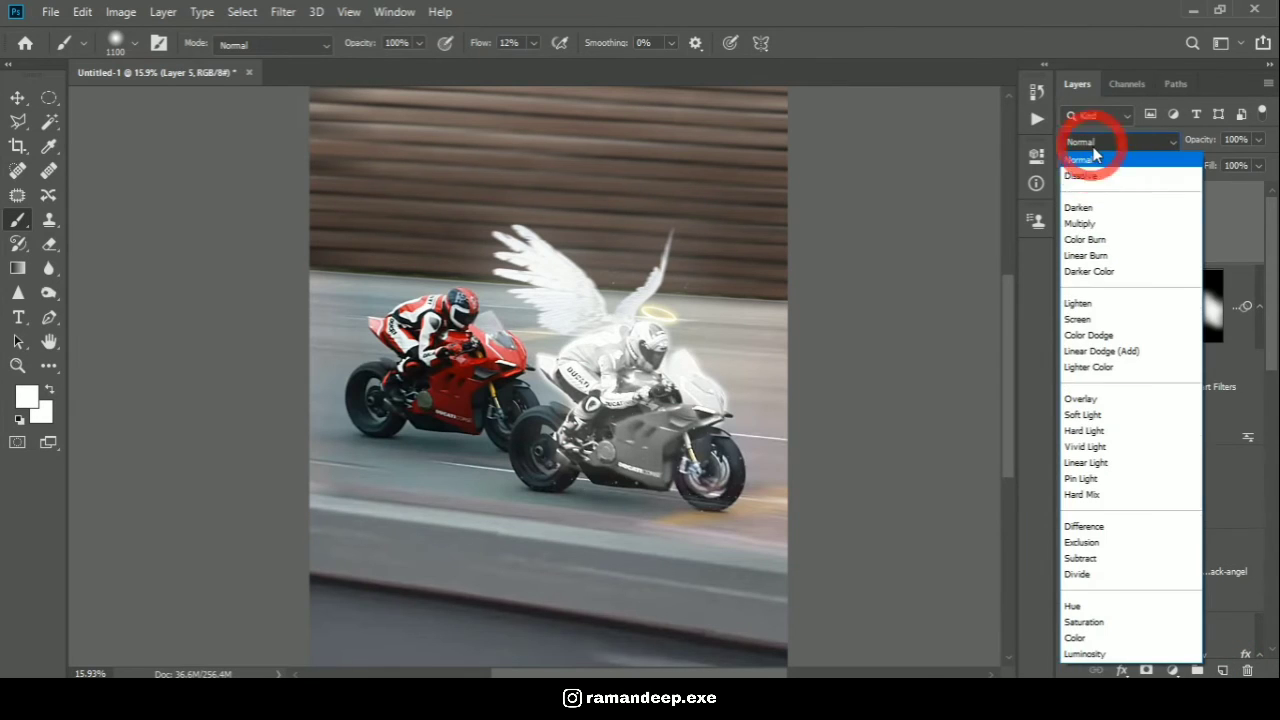
click(1089, 352)
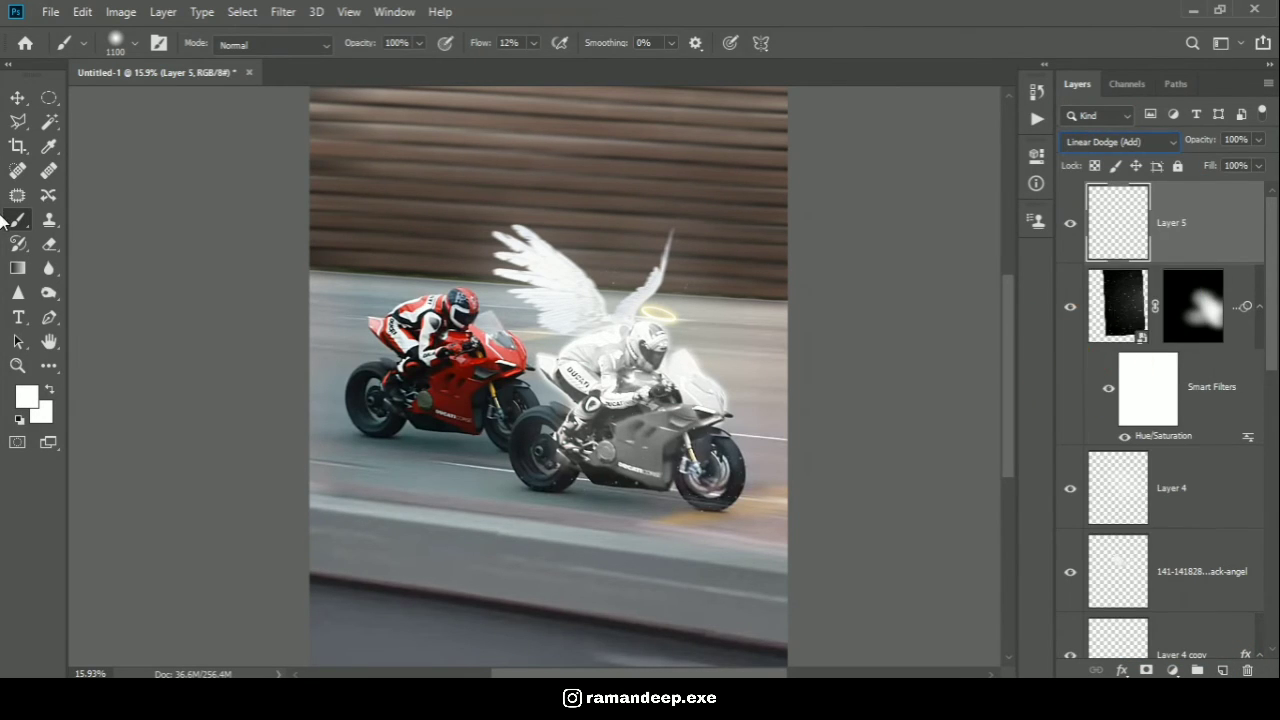
click(27, 397)
click(1020, 220)
drag(1053, 427, 1054, 433)
click(1190, 220)
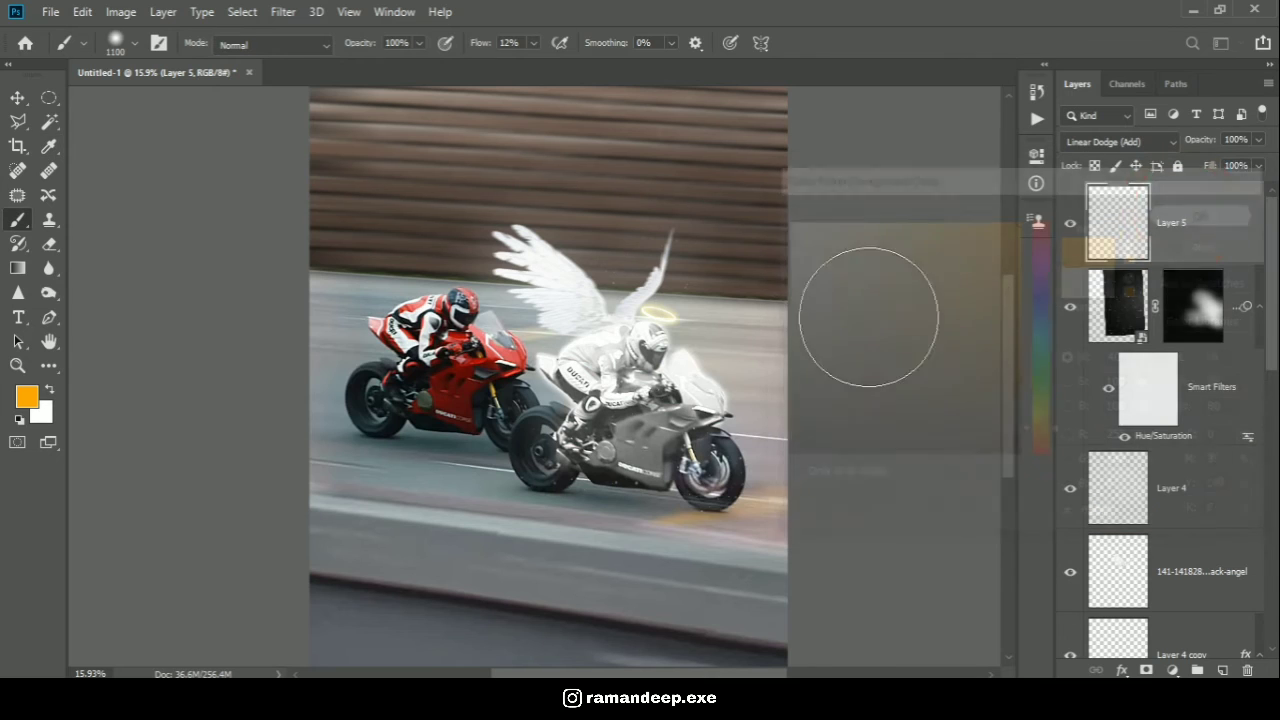
- Paint a soft orange glow over the right side of the wall and road with a 2000 px brush
scroll(763, 371, down, 1)
key(])
key(])
key(])
key(])
key(])
key(])
key(])
key(])
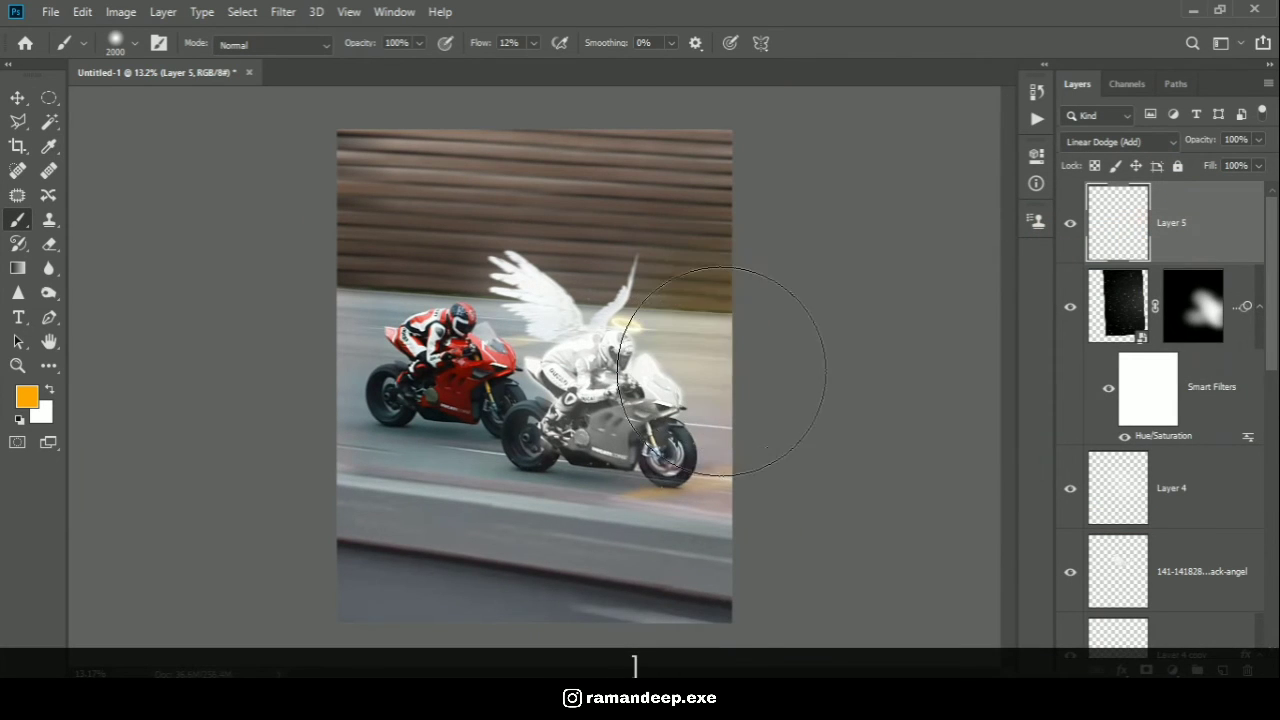
drag(722, 370, 689, 207)
mouse_move(698, 130)
mouse_down()
mouse_move(710, 168)
mouse_move(542, 175)
mouse_move(652, 207)
mouse_move(658, 263)
mouse_up()
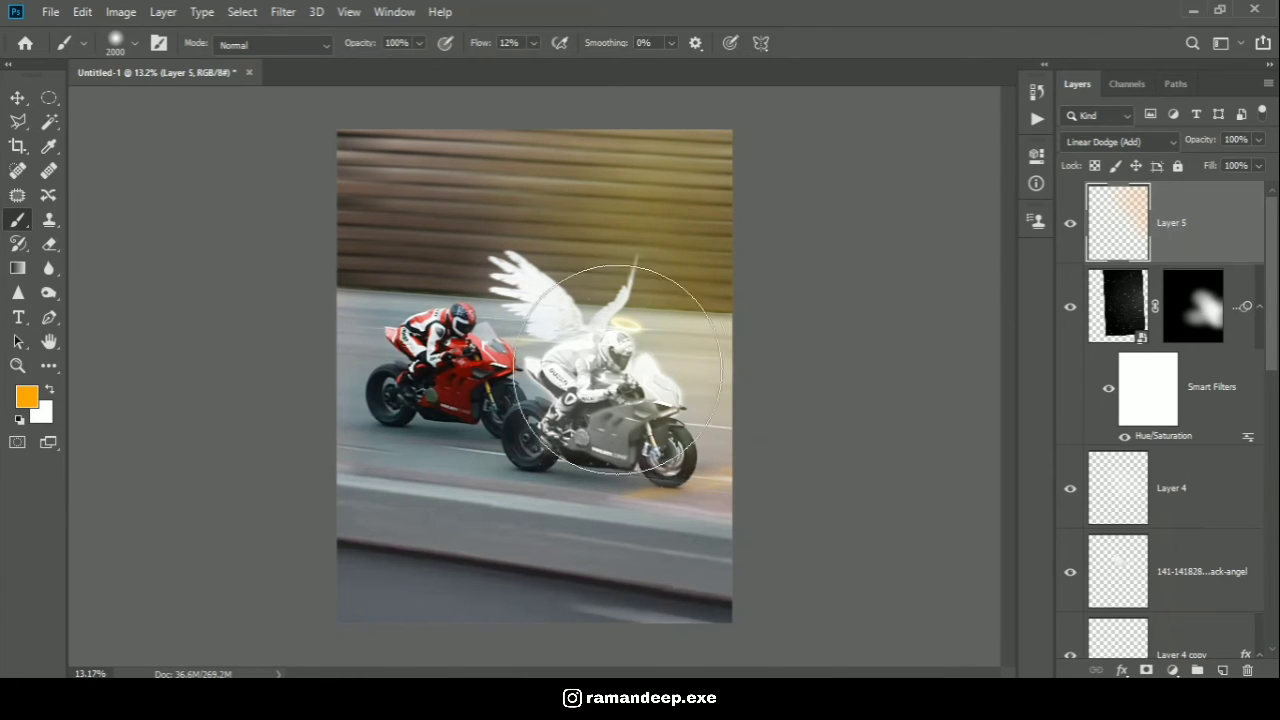
- Adjust the orange glow to hue -22 and lightness +14, then extend it with orange over the image's lower right edge
scroll(540, 385, up, 1)
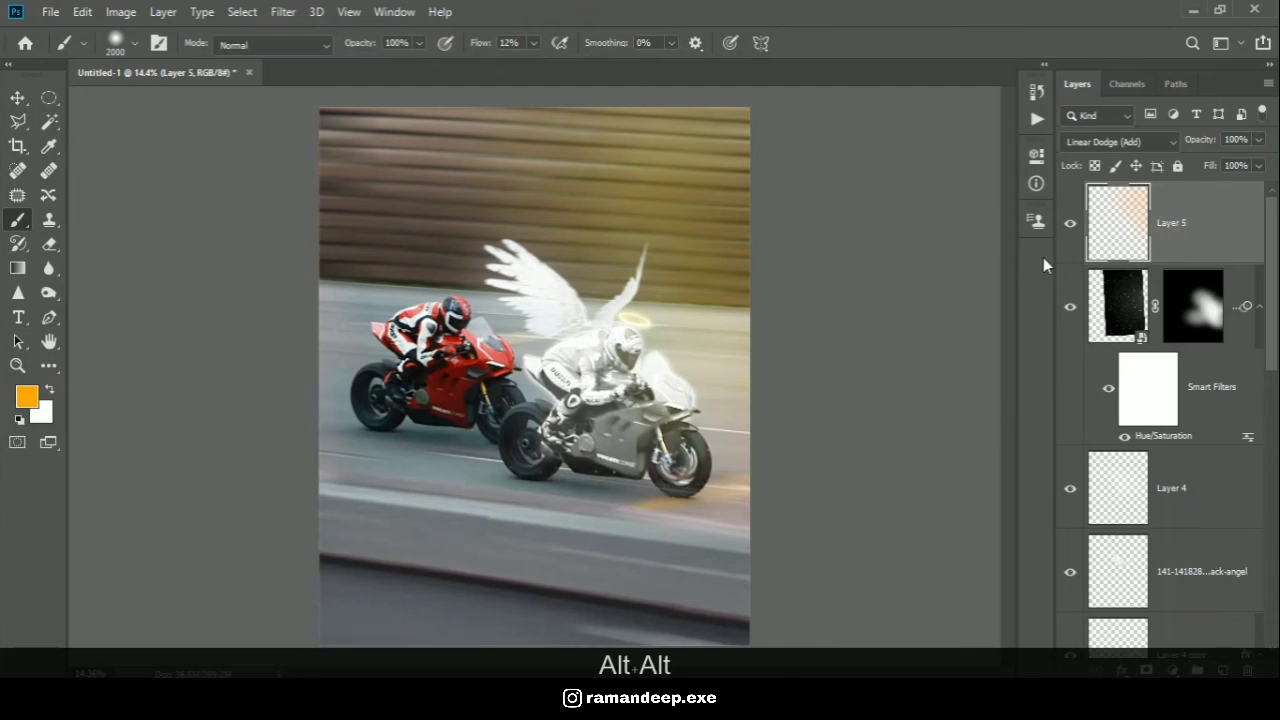
key(ctrl+u)
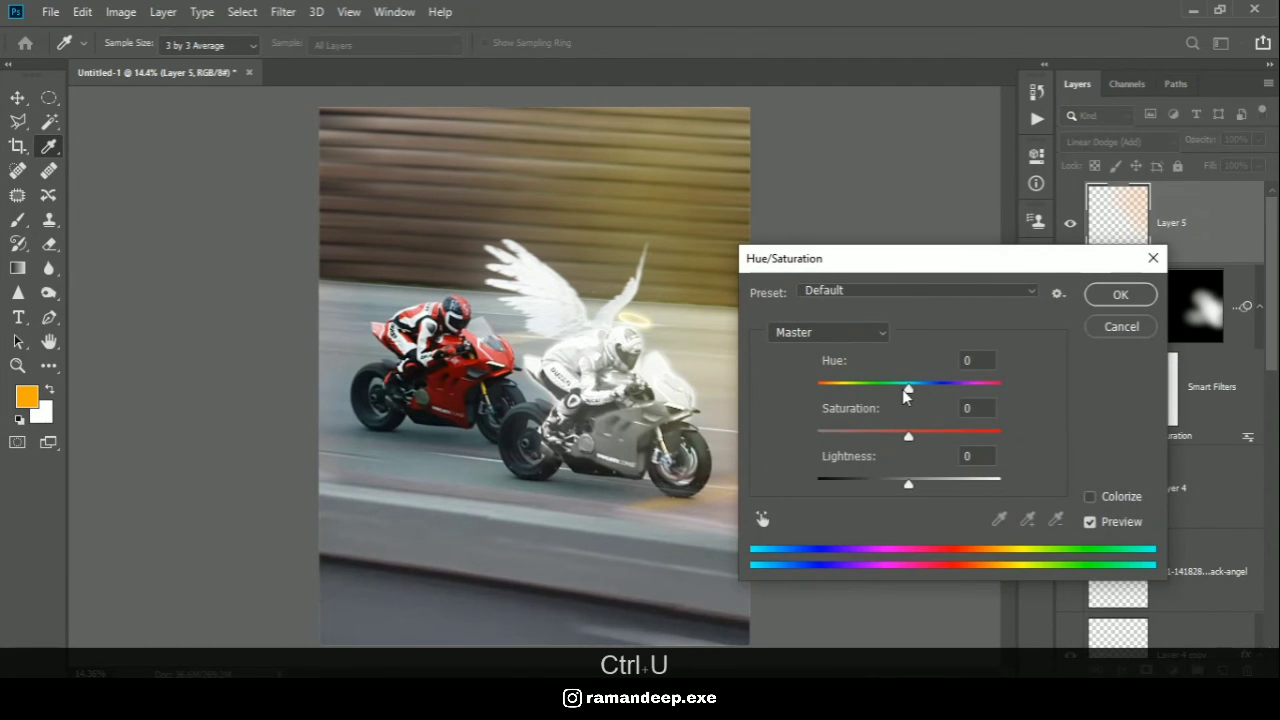
mouse_move(906, 388)
mouse_down()
mouse_move(869, 388)
mouse_move(888, 395)
mouse_up()
drag(909, 484, 945, 486)
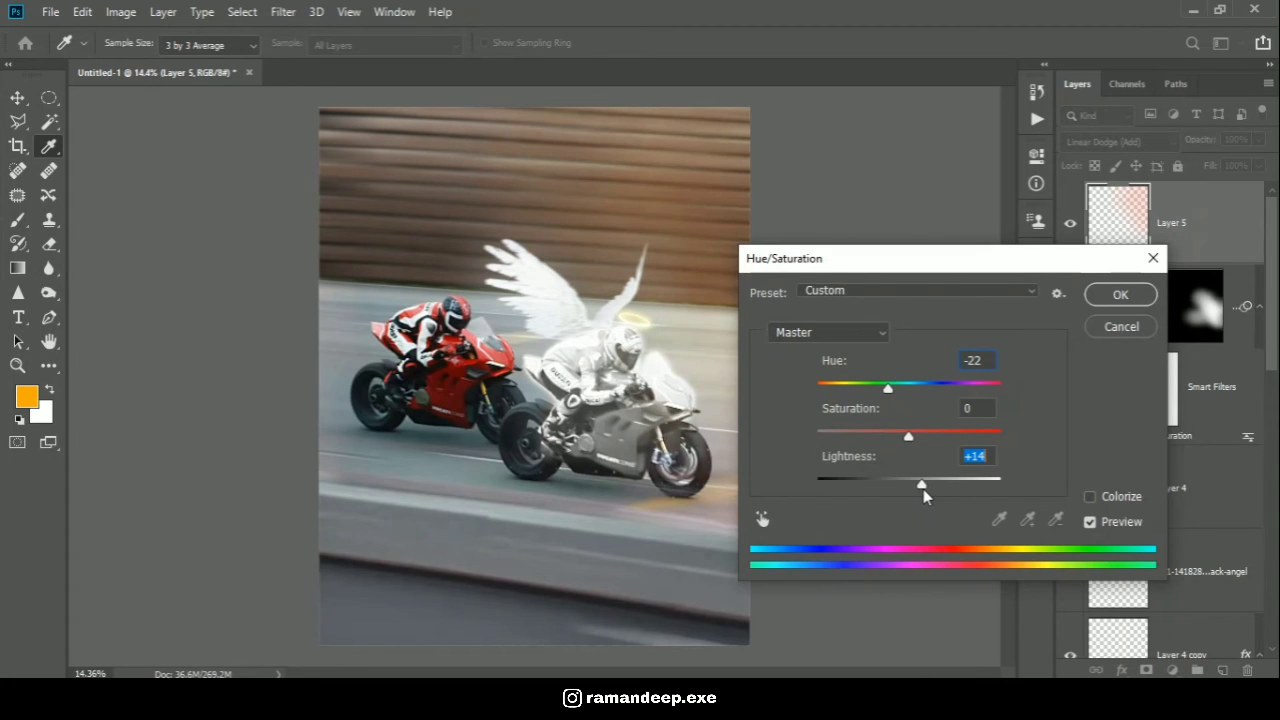
click(1120, 294)
key(b)
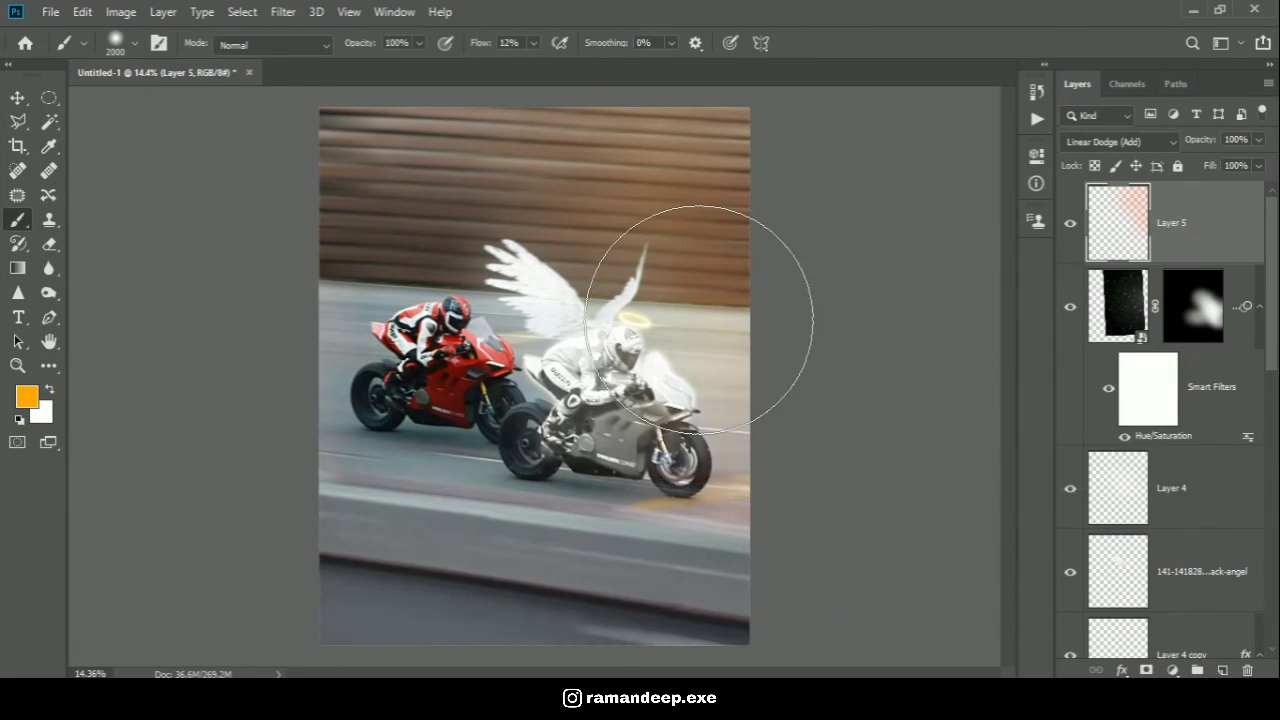
mouse_move(768, 494)
mouse_down()
mouse_move(740, 546)
mouse_move(800, 470)
mouse_up()
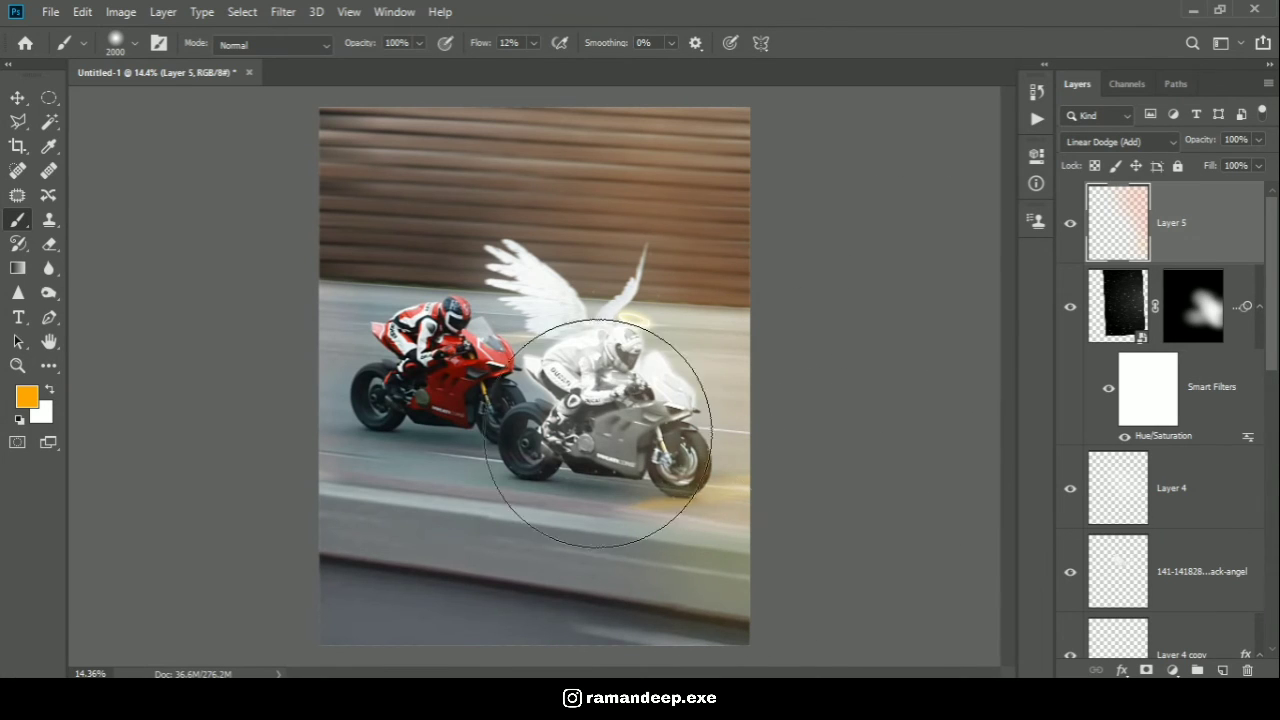
- Stamp all visible layers into a new top layer and set its Exposure to +0.15 in the Camera Raw filter
key(ctrl+shift+alt+e)
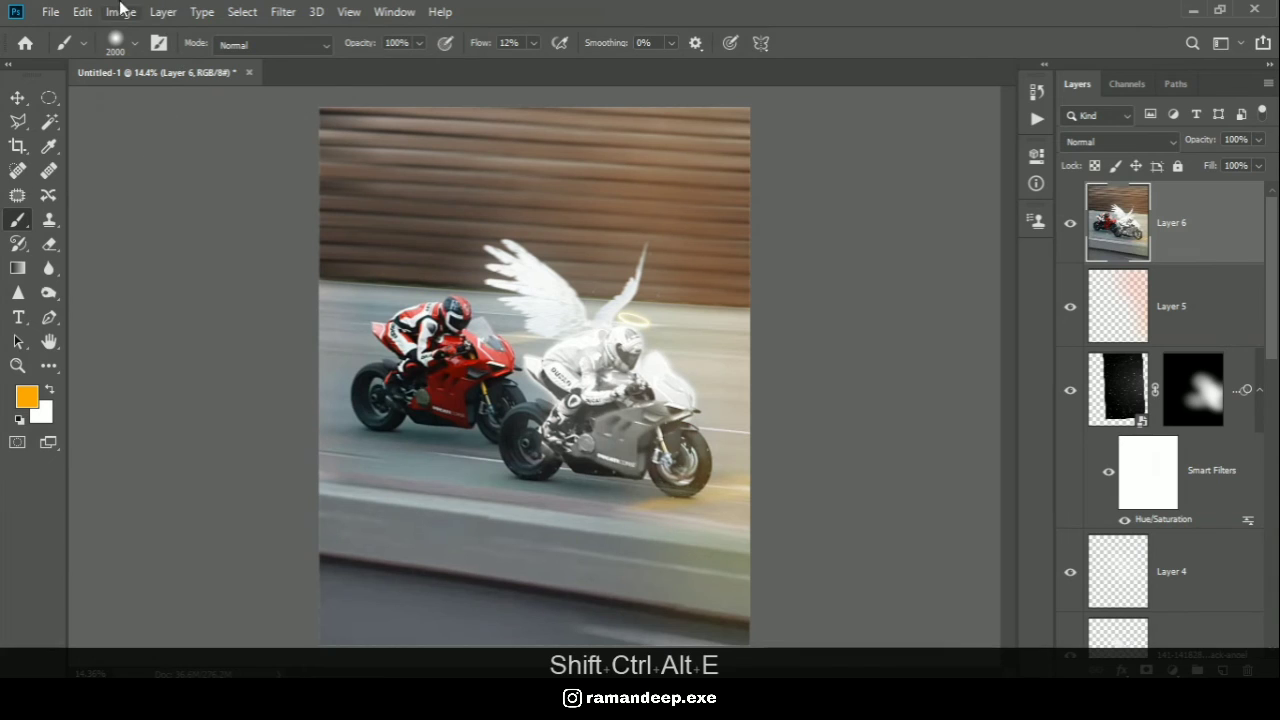
click(273, 14)
click(320, 121)
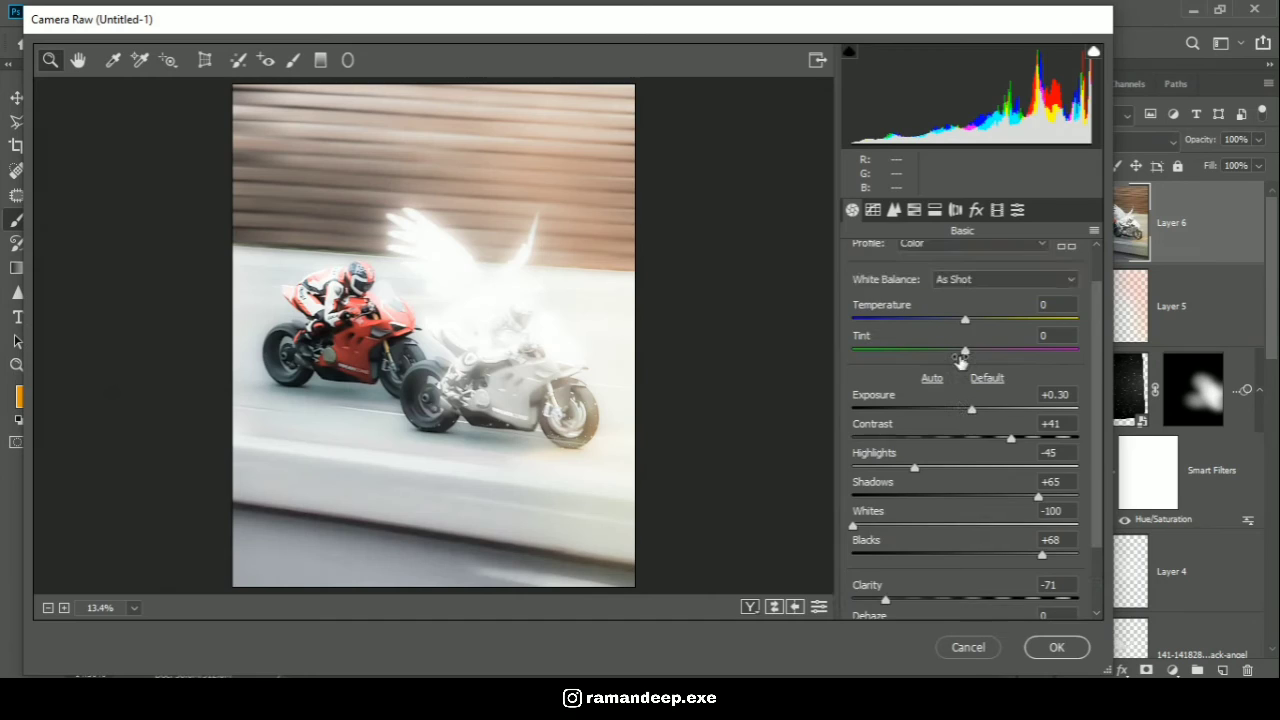
scroll(960, 364, down, 2)
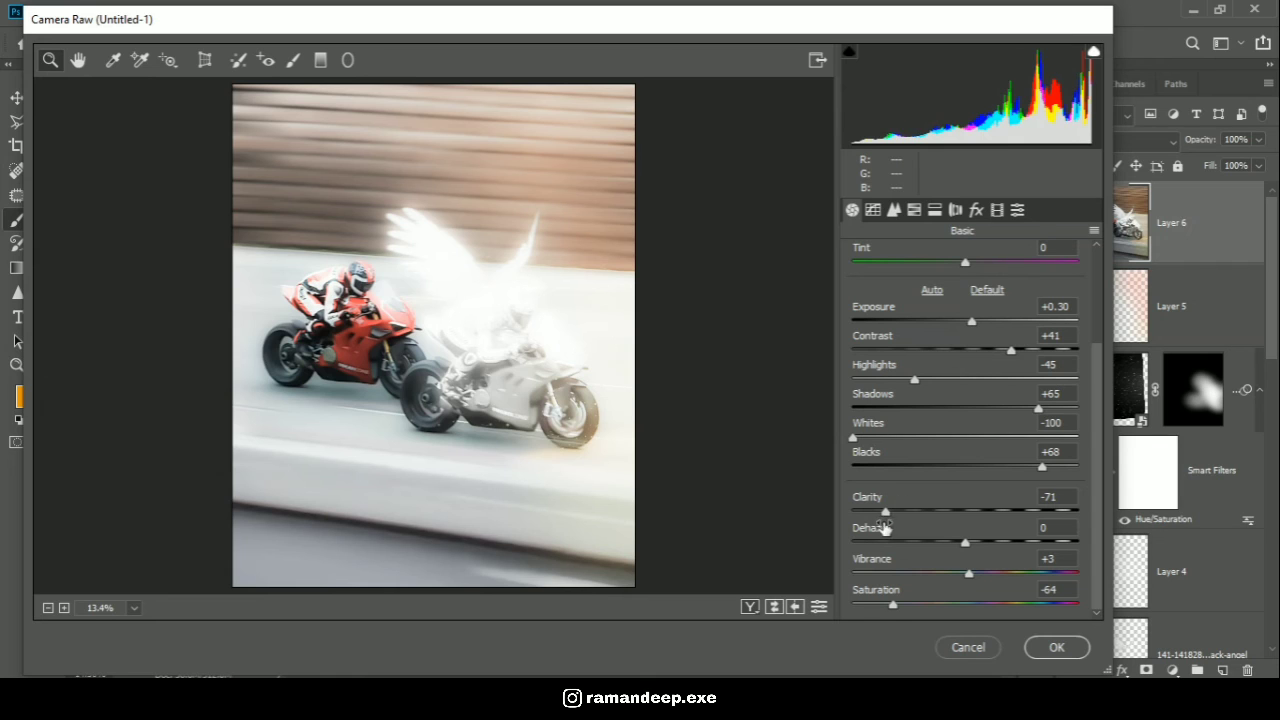
mouse_move(968, 325)
mouse_down()
mouse_move(953, 327)
mouse_move(968, 329)
mouse_up()
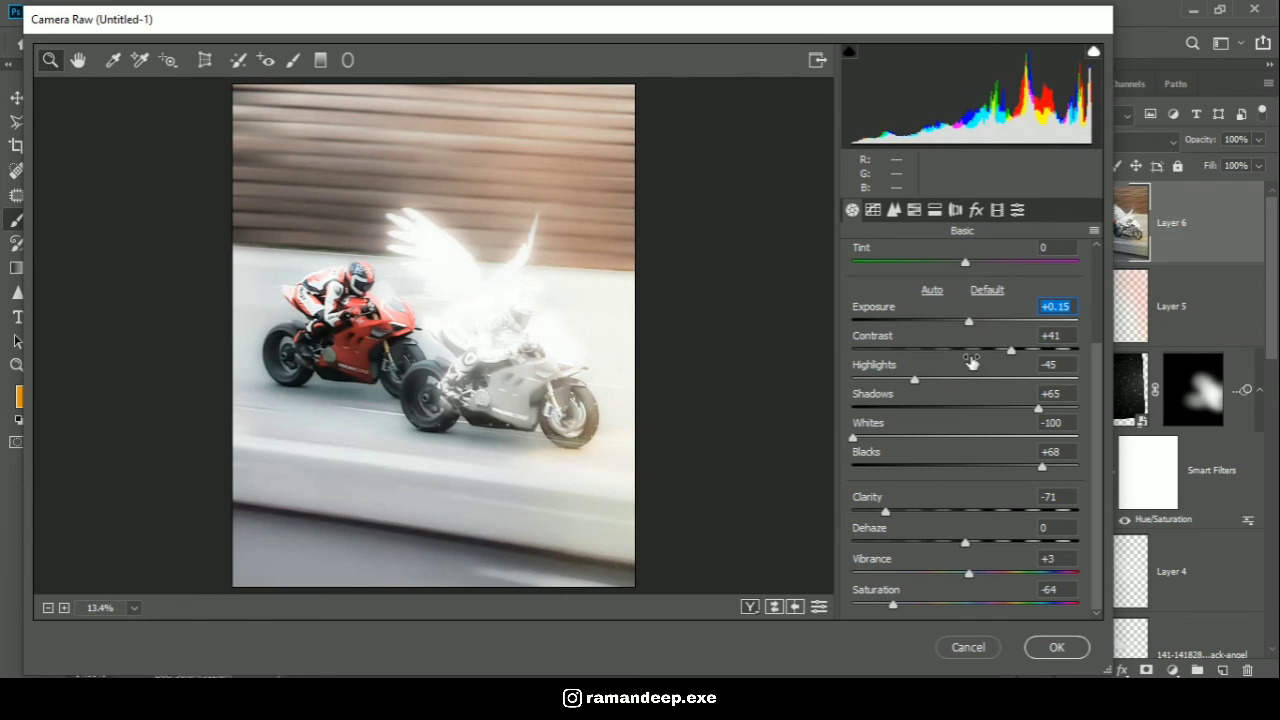
- Check the noise reduction and parametric tone curve settings in Camera Raw and apply the filter
click(893, 210)
scroll(890, 350, down, 3)
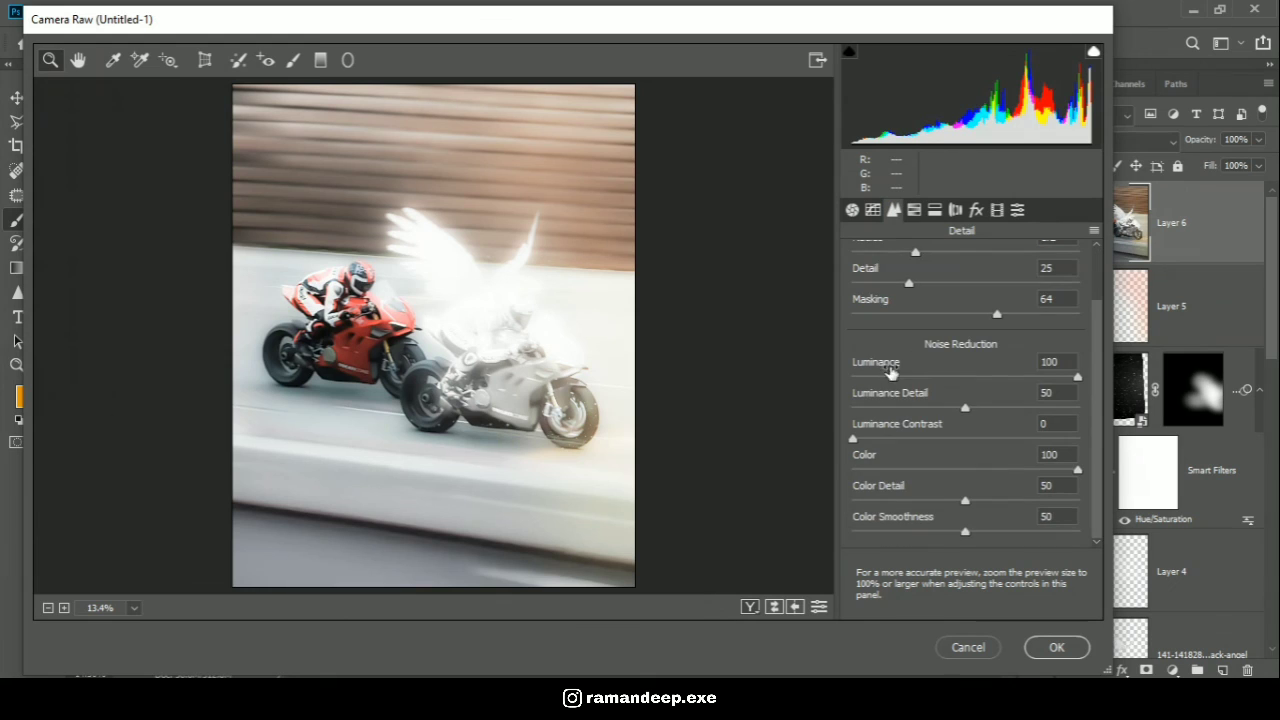
click(872, 210)
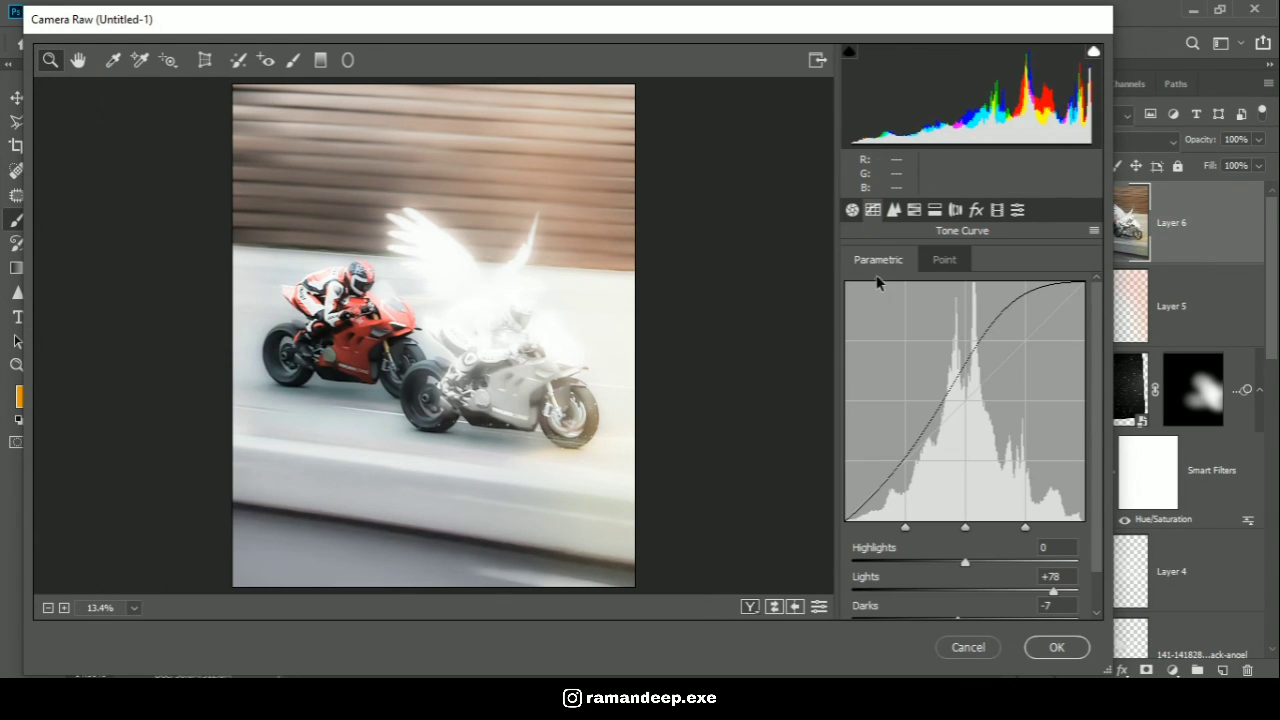
scroll(876, 305, down, 2)
key(Return)
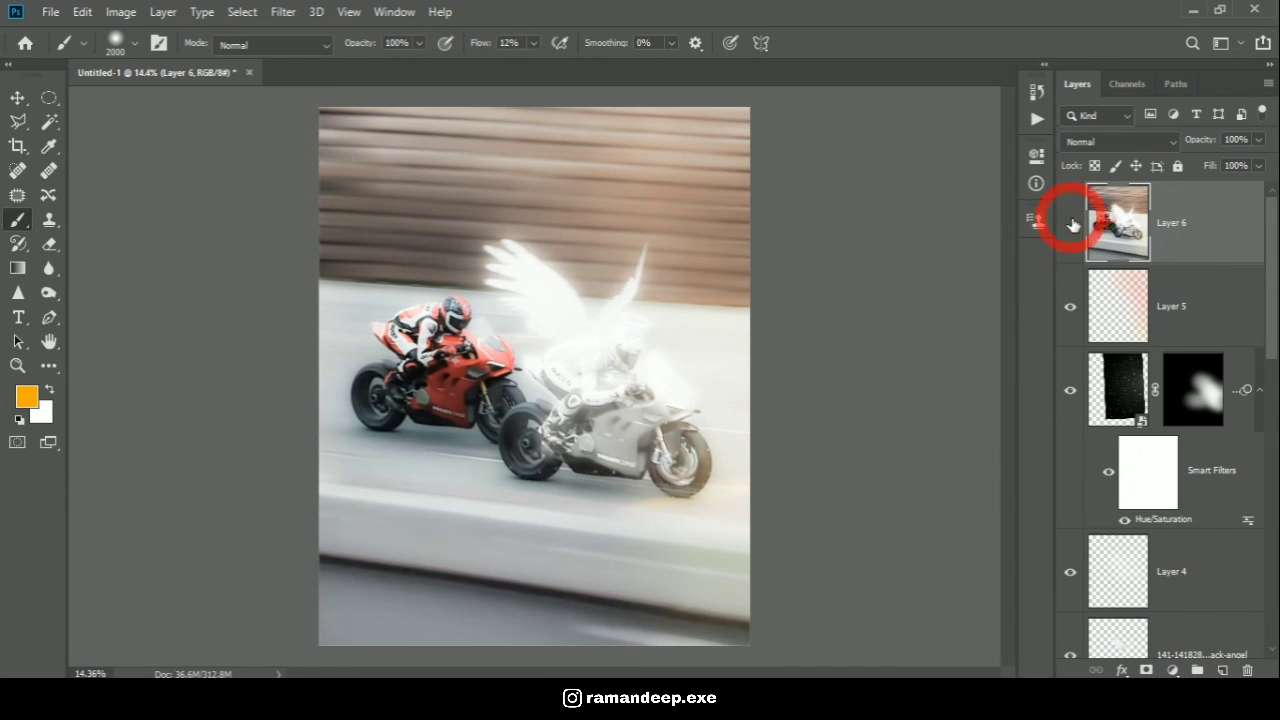
- With the graded Layer 6 hidden, add a new layer above Layer 5 and stamp the visible ungraded composite into it
click(1170, 290)
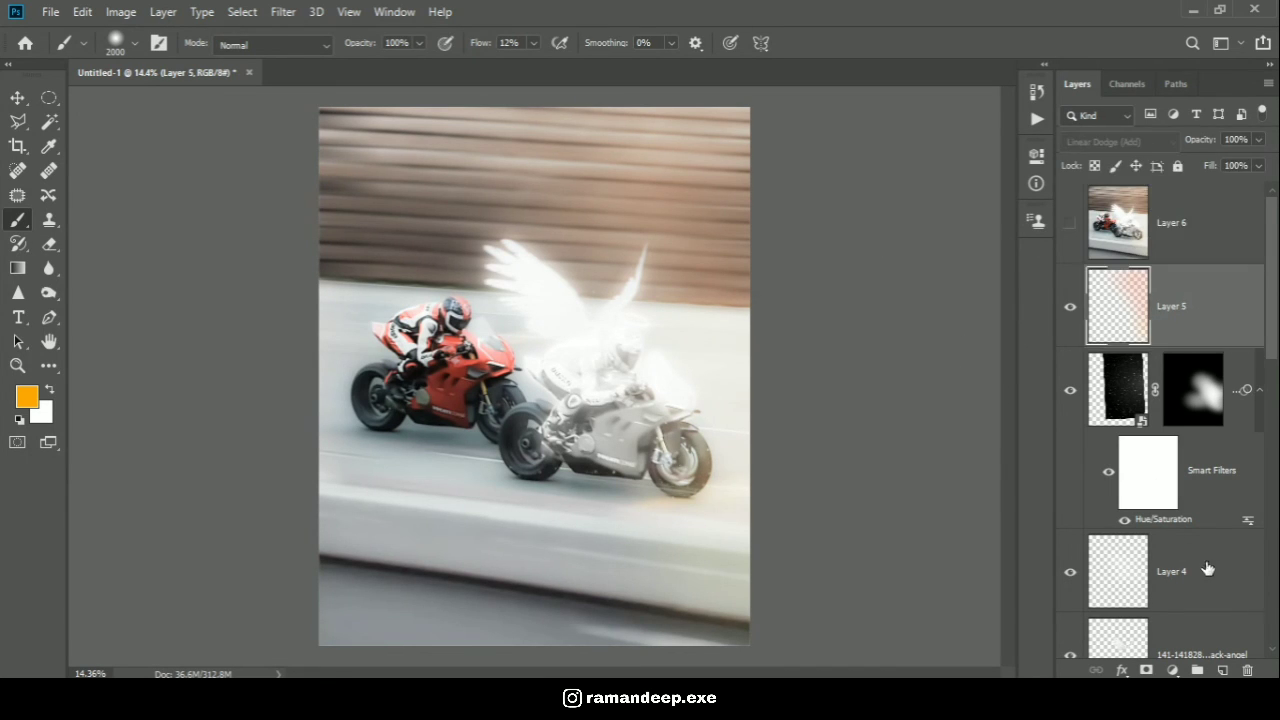
click(1219, 669)
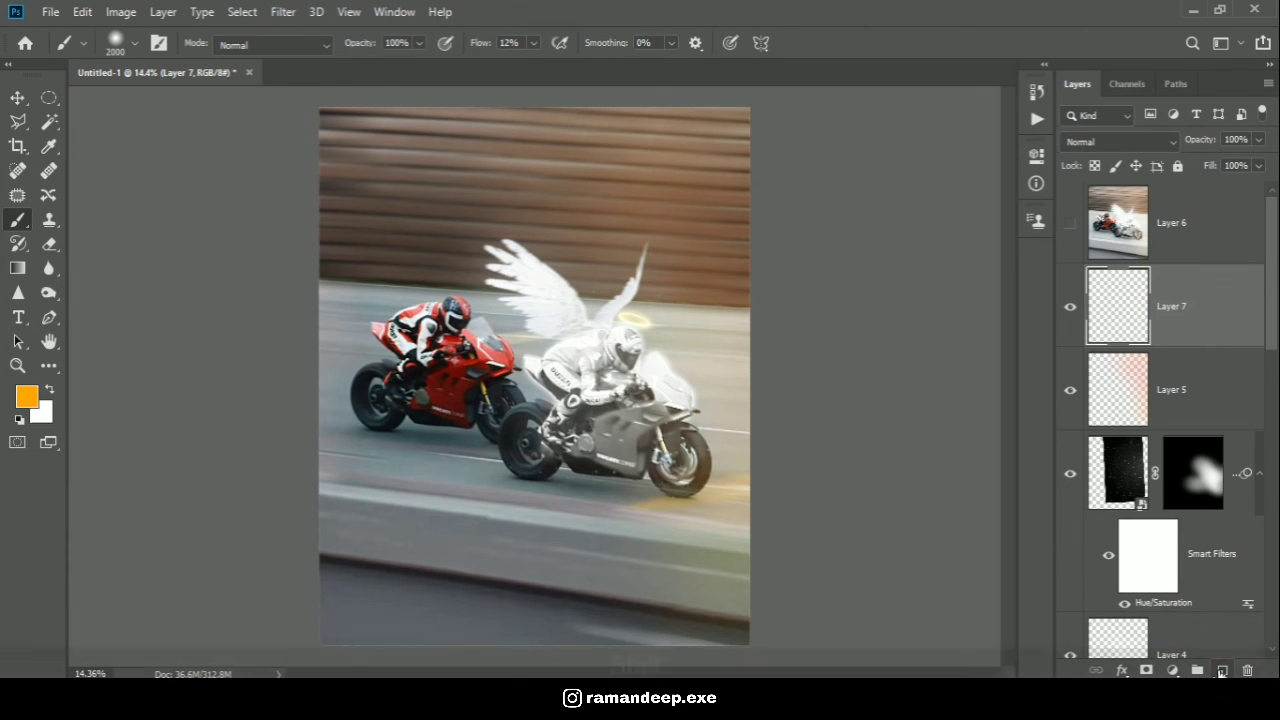
key(ctrl+shift+alt+e)
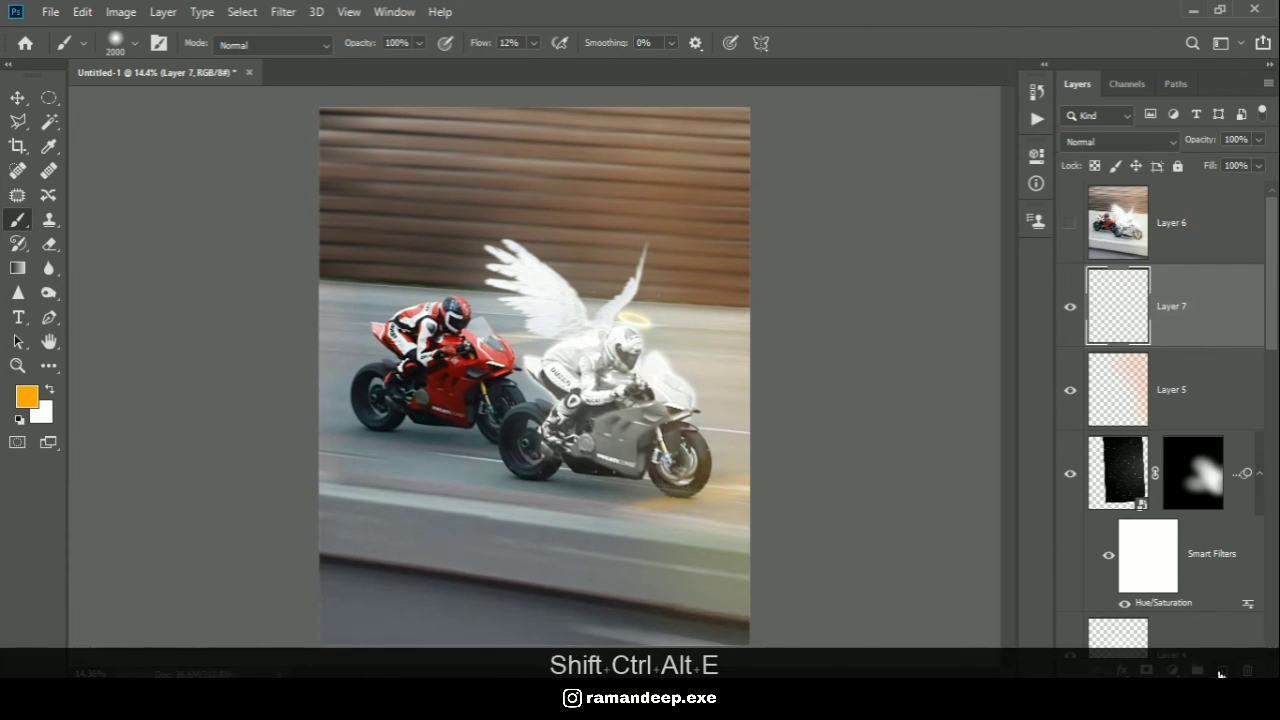
- Show the graded Layer 6 again and reduce its opacity to 79%
click(1068, 224)
click(1211, 220)
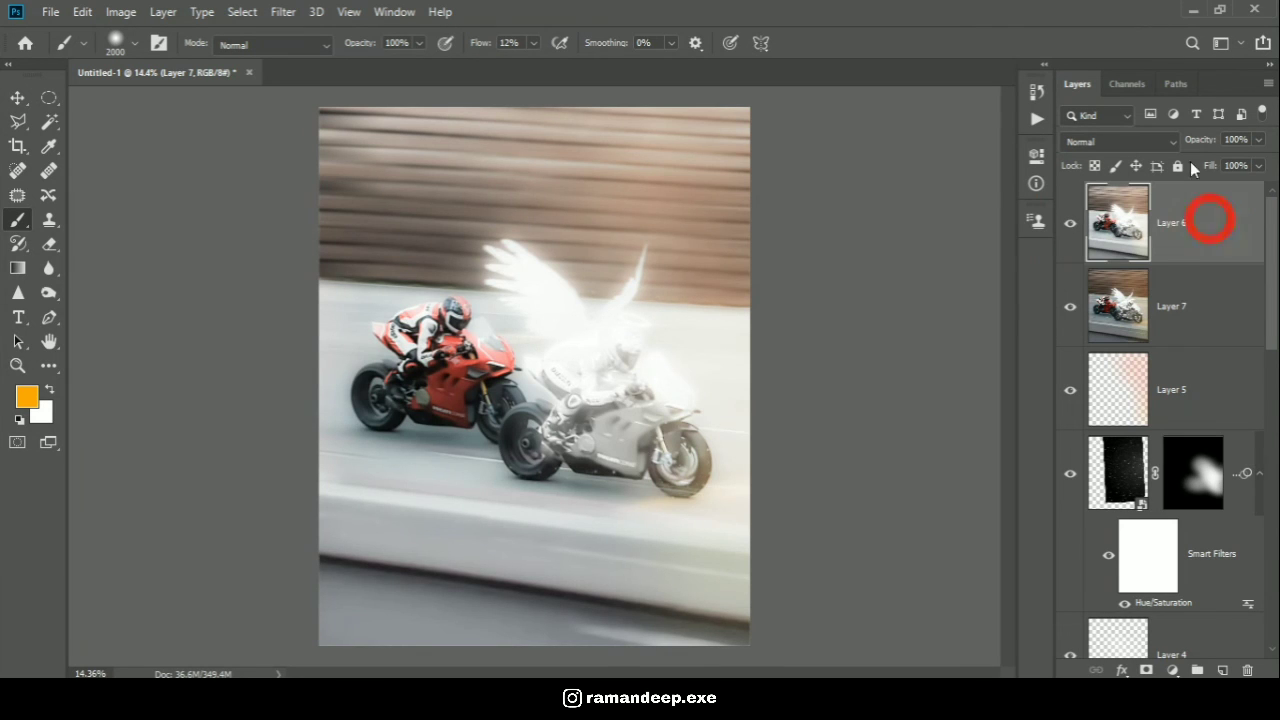
mouse_move(1200, 143)
mouse_down()
mouse_move(1220, 148)
mouse_move(1192, 144)
mouse_up()
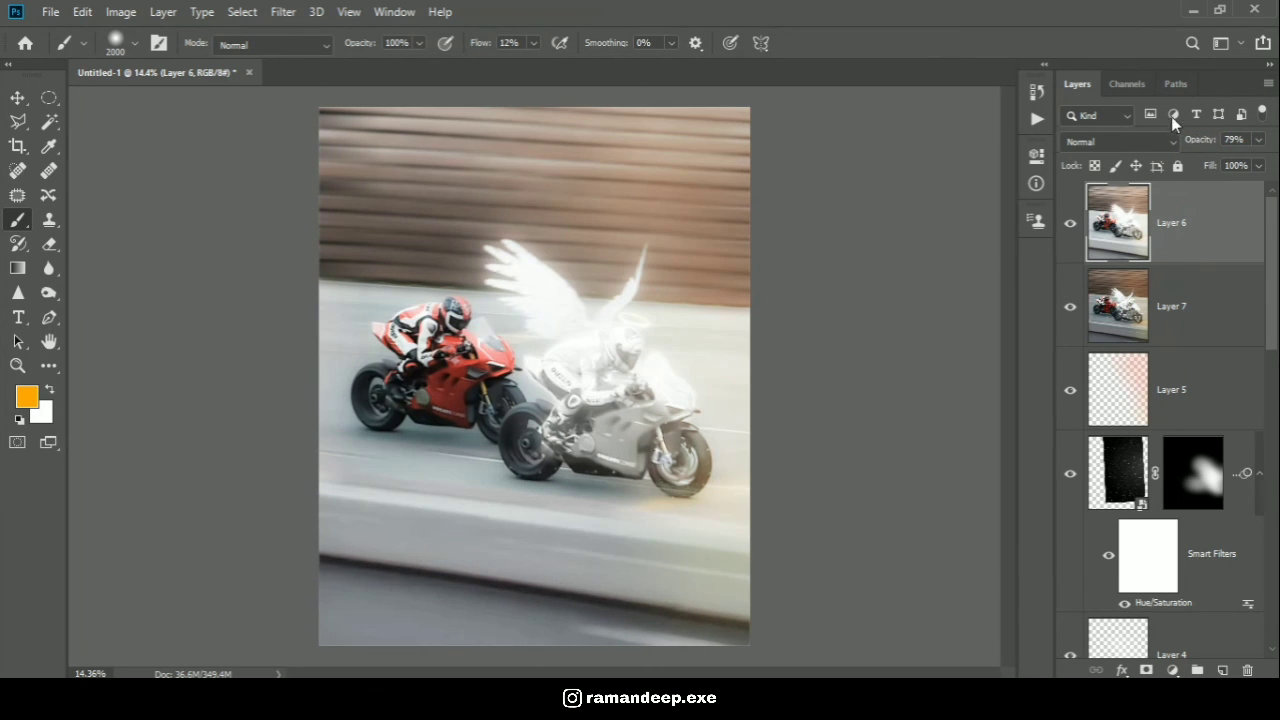
- Add a layer mask to Layer 6, paint black over the white rider and wings with a 1400 px soft brush, and compare the result
click(1147, 670)
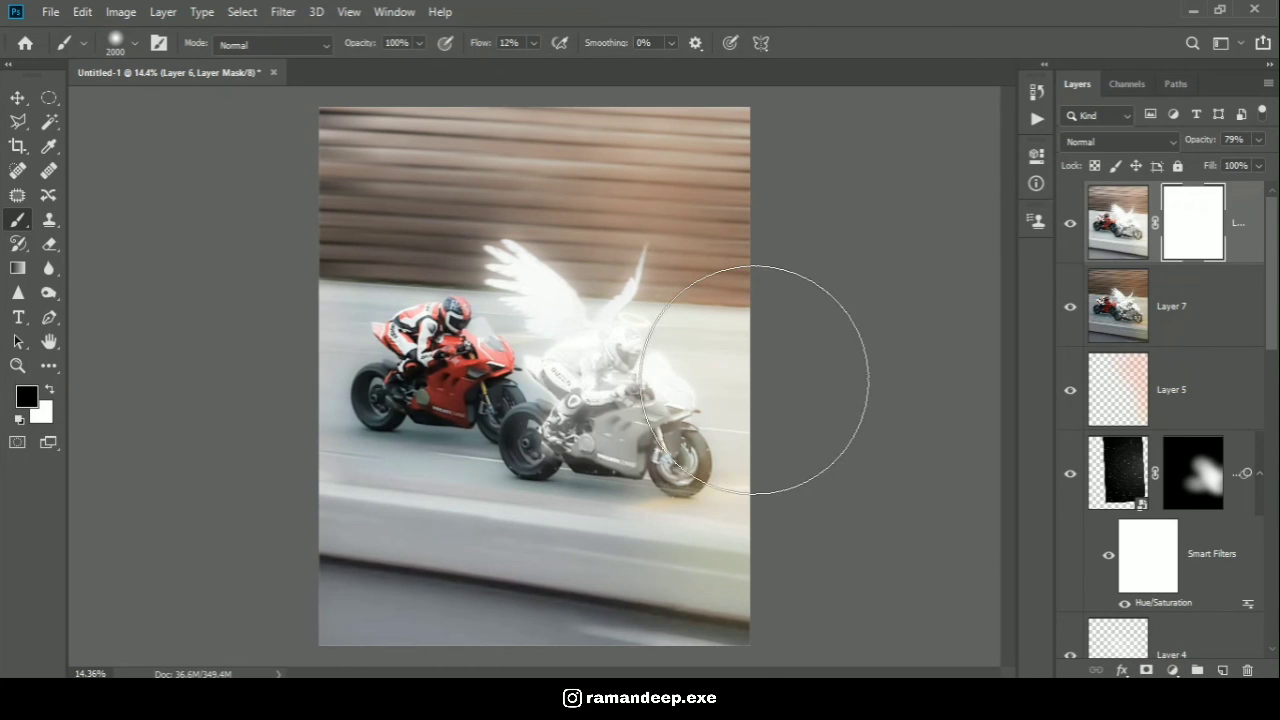
key(bracketleft)
key(bracketleft)
key(bracketleft)
key(bracketleft)
key(bracketleft)
key(bracketleft)
mouse_move(757, 371)
mouse_down()
mouse_move(629, 234)
mouse_move(553, 318)
mouse_move(598, 345)
mouse_up()
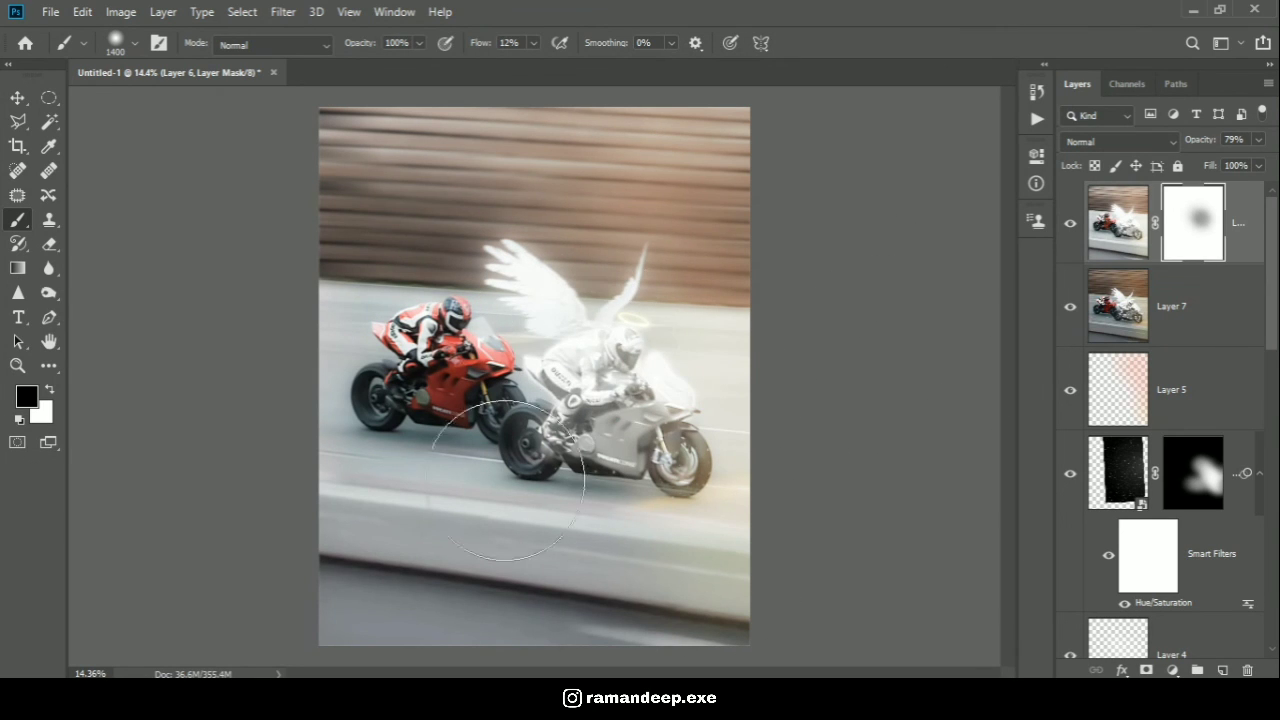
mouse_move(527, 300)
mouse_down()
mouse_move(457, 314)
mouse_move(614, 343)
mouse_up()
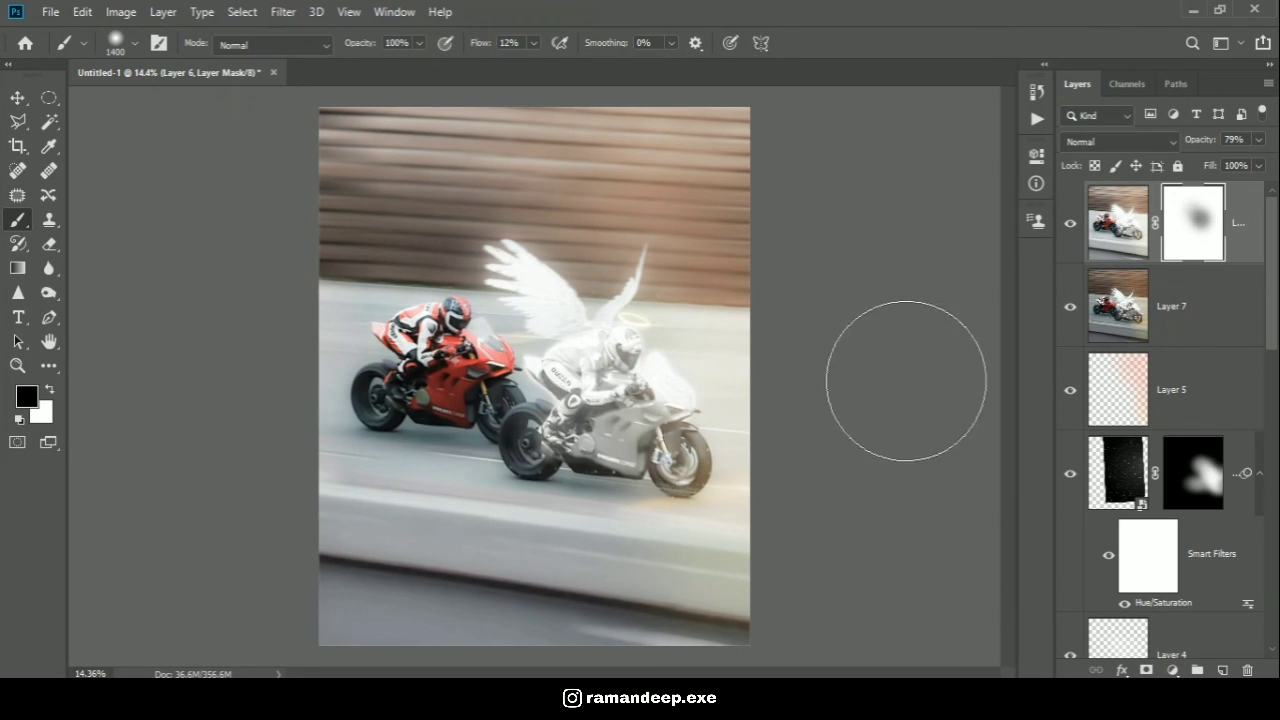
click(1070, 224)
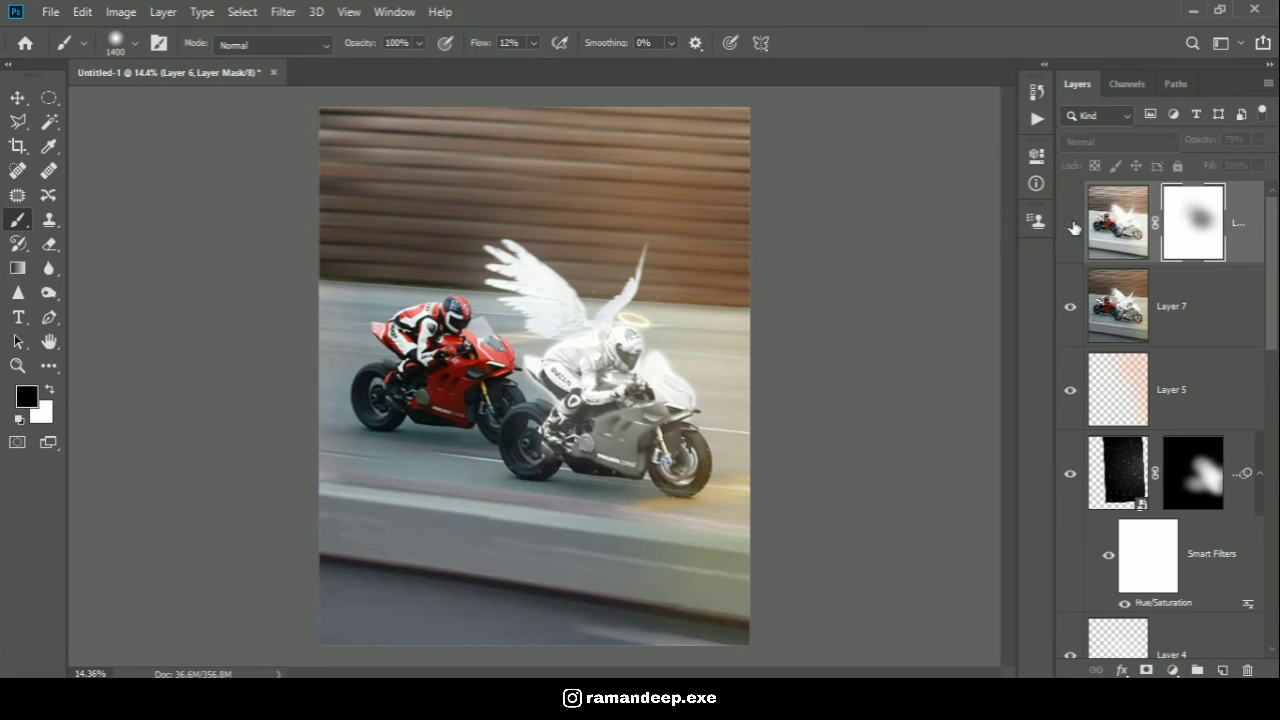
click(1070, 224)
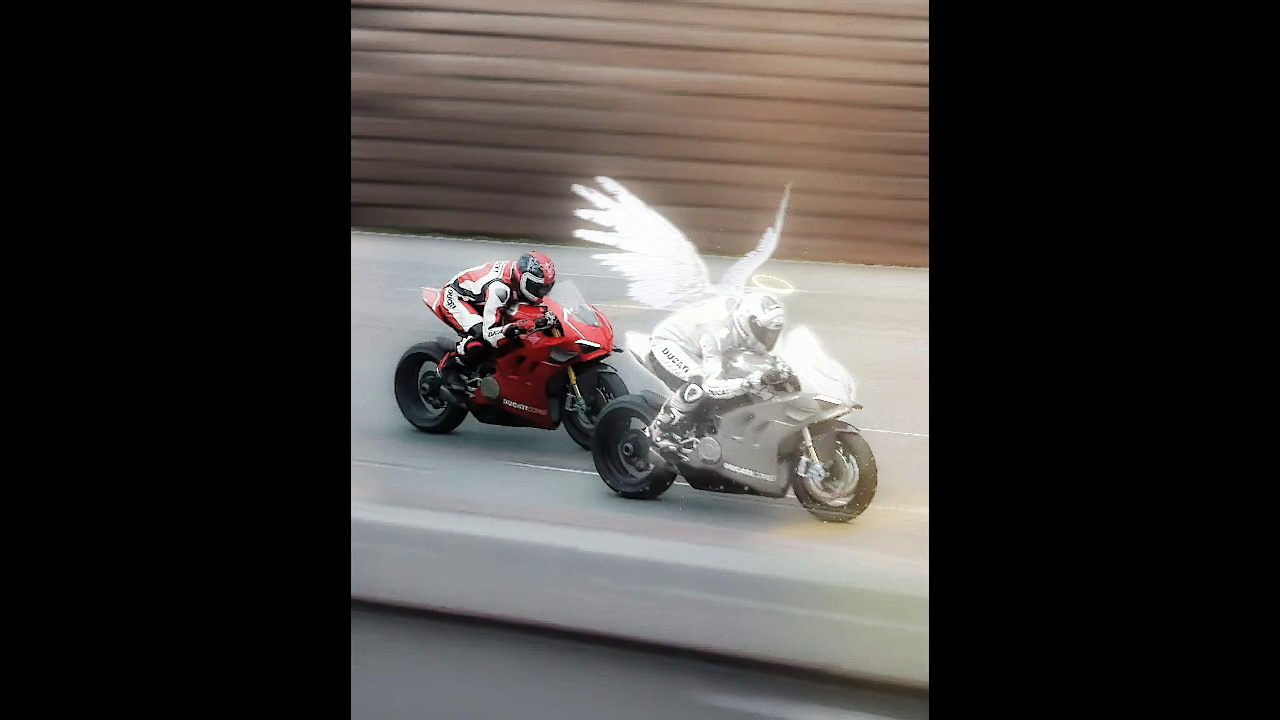